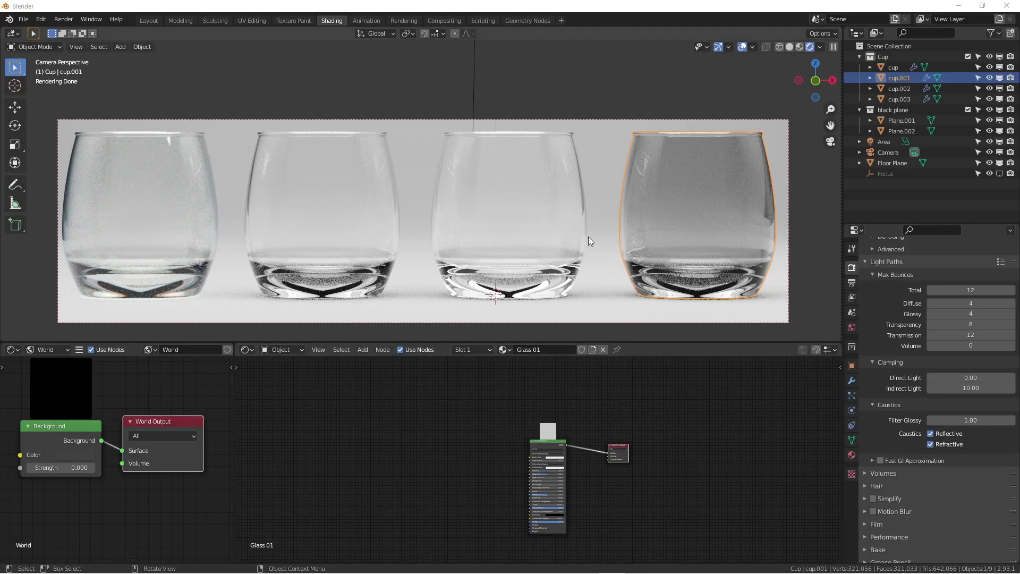
# Step: Select the four glasses left to right to compare their materials, ending on Glass 01
pyautogui.scroll(-2, 588, 237)
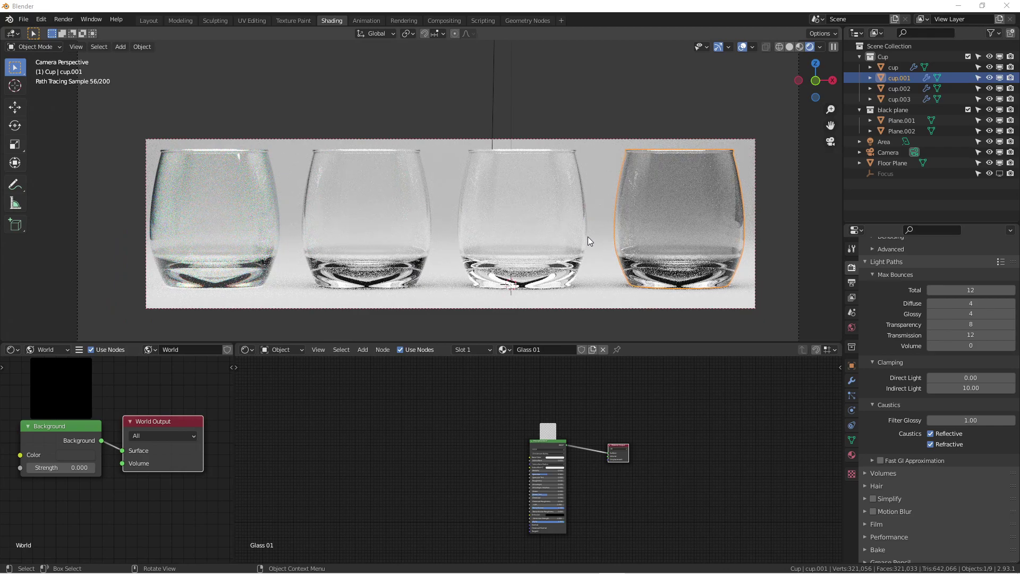
pyautogui.scroll(2, 521, 234)
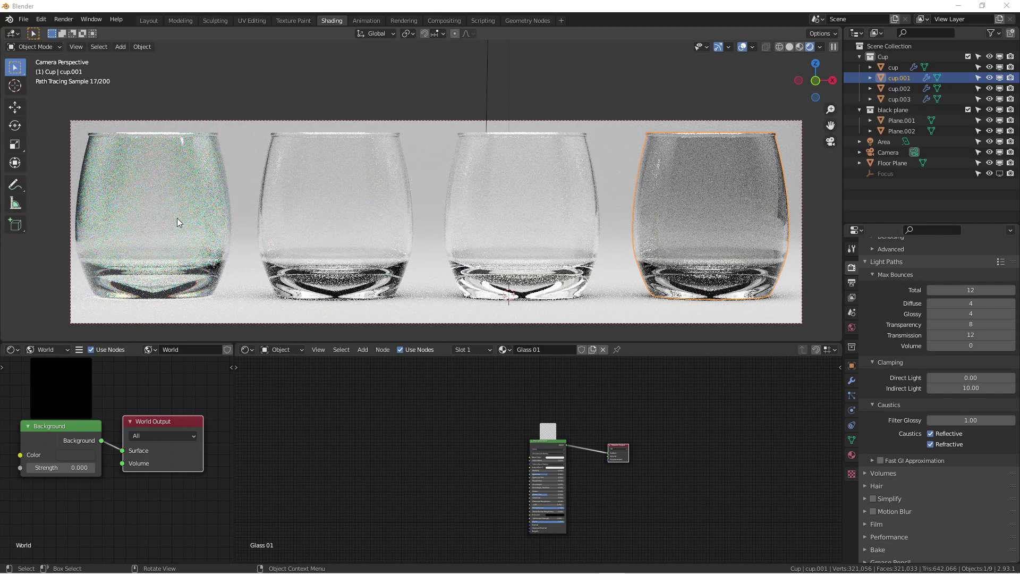
pyautogui.click(186, 217)
pyautogui.click(329, 208)
pyautogui.click(563, 207)
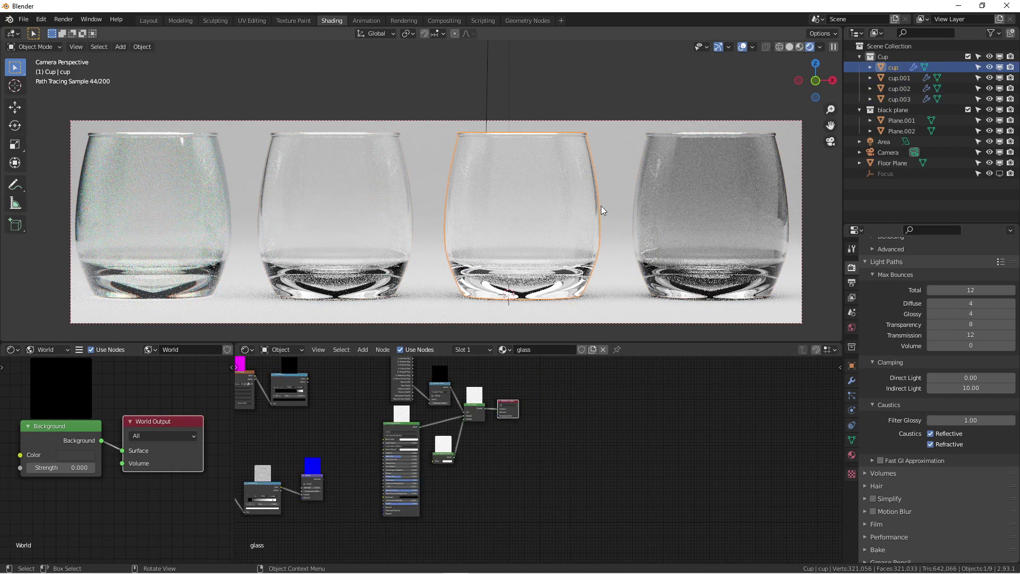
pyautogui.click(737, 209)
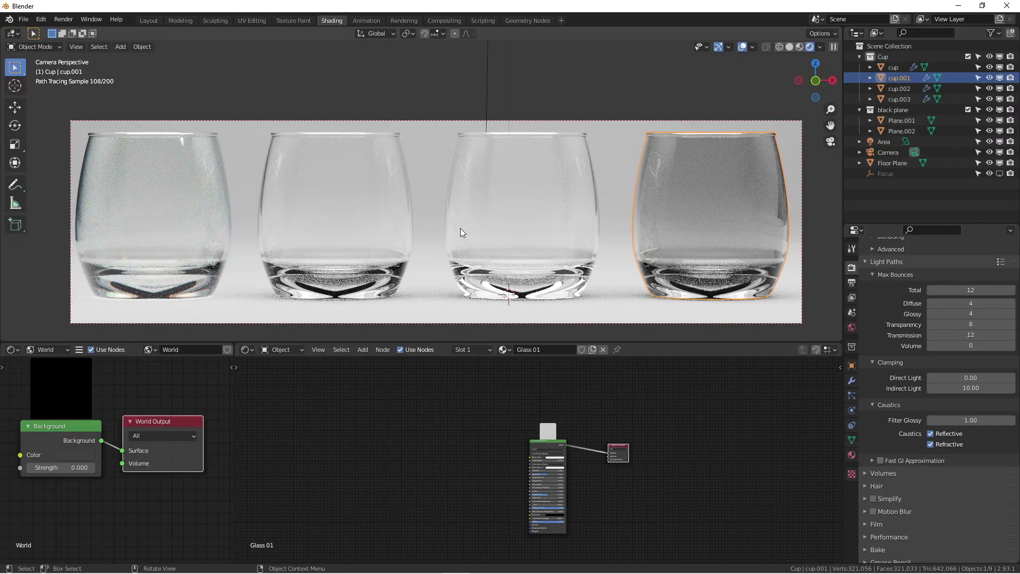
# Step: Orbit out to see the whole room, check the front view, then return to the camera view
pyautogui.moveTo(460, 228); pyautogui.dragTo(447, 201, button='middle')
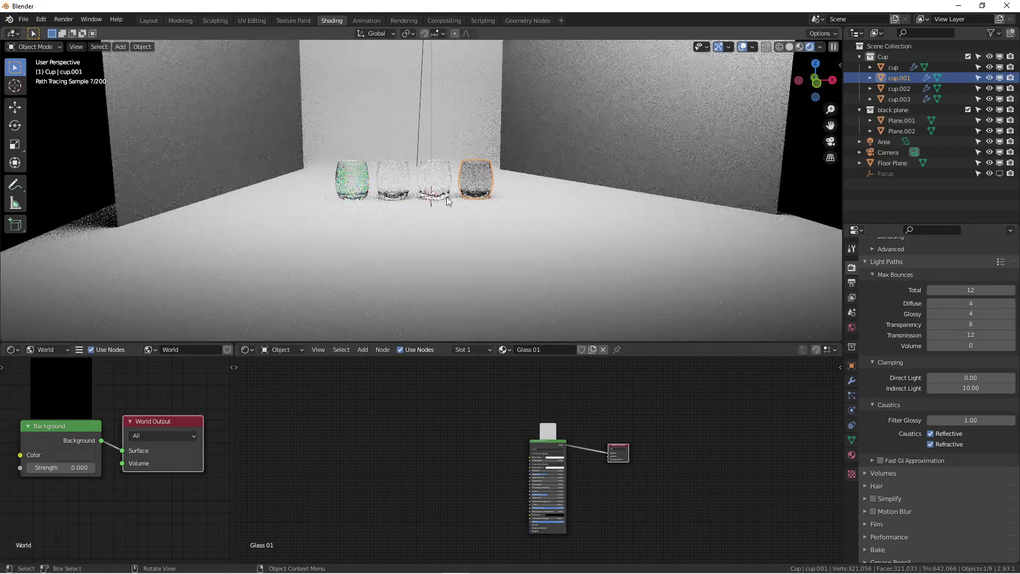
pyautogui.scroll(5, 447, 201)
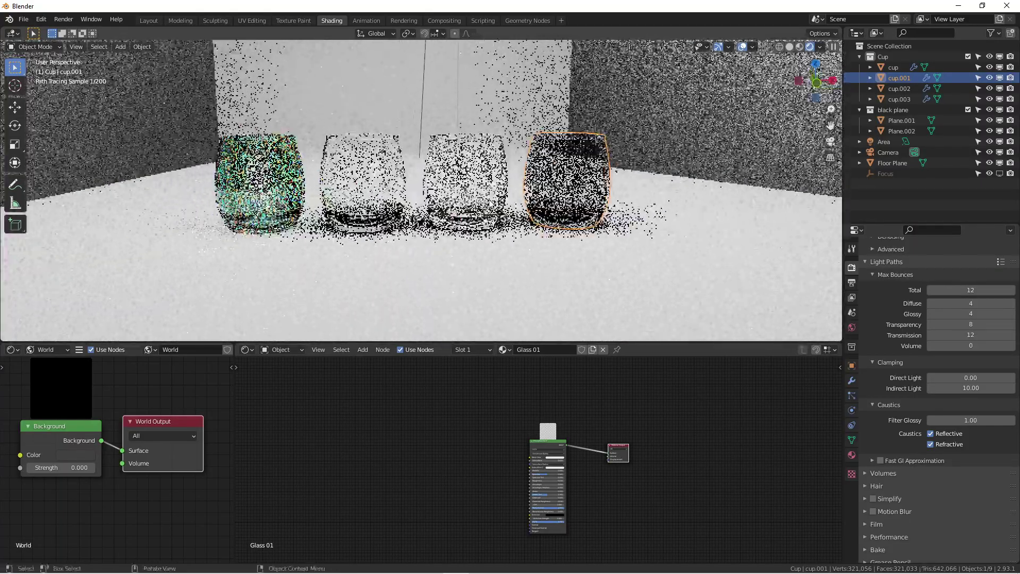
pyautogui.press('KP_1')
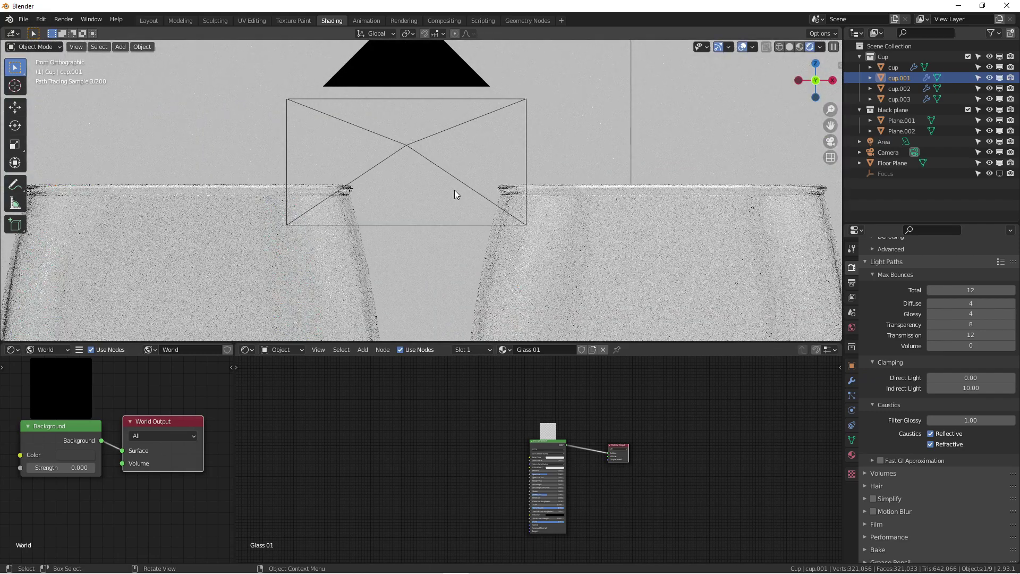
pyautogui.press('KP_0')
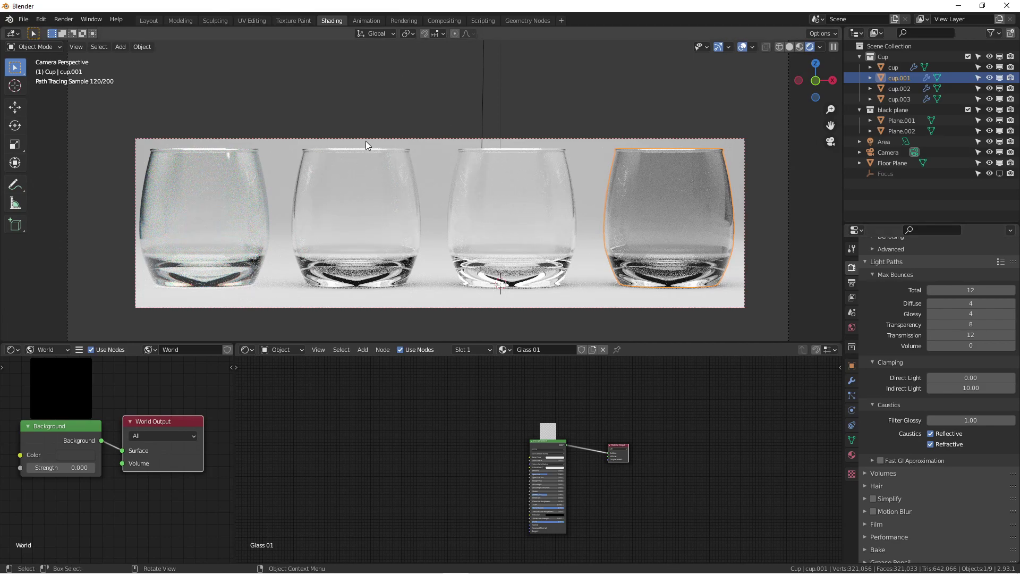
# Step: Compare the third glass, Glass 02, Realistic Glass Shader, then the third glass and Glass 01 again
pyautogui.scroll(2, 490, 212)
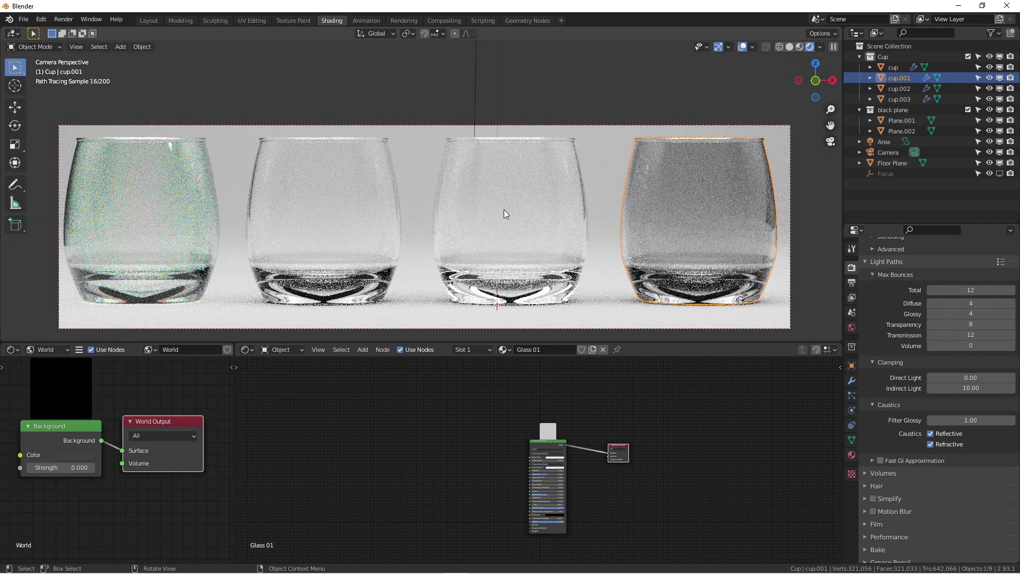
pyautogui.click(504, 209)
pyautogui.click(318, 217)
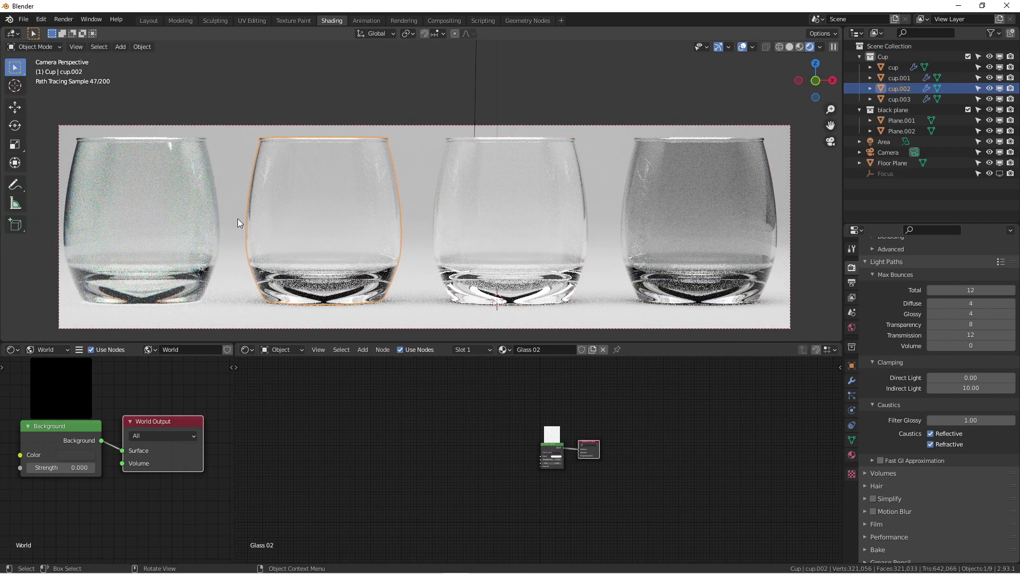
pyautogui.click(164, 212)
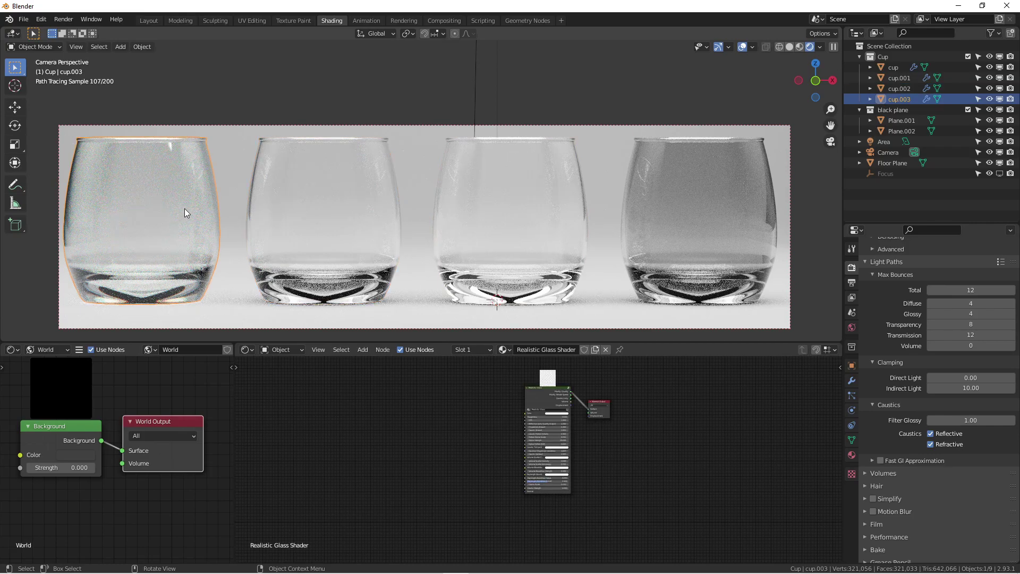
pyautogui.scroll(-2, 184, 209)
pyautogui.scroll(2, 512, 205)
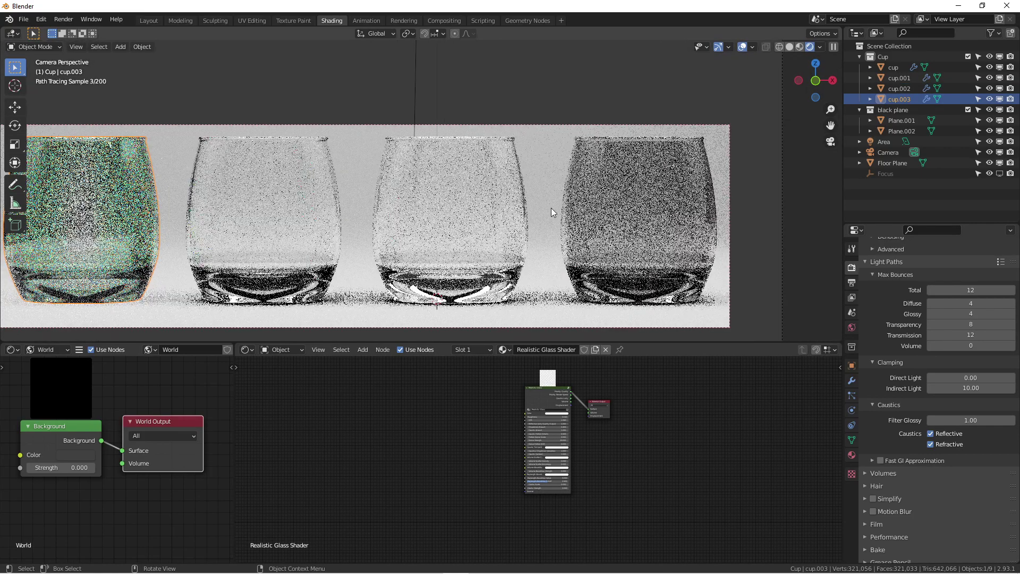
pyautogui.scroll(-1, 628, 203)
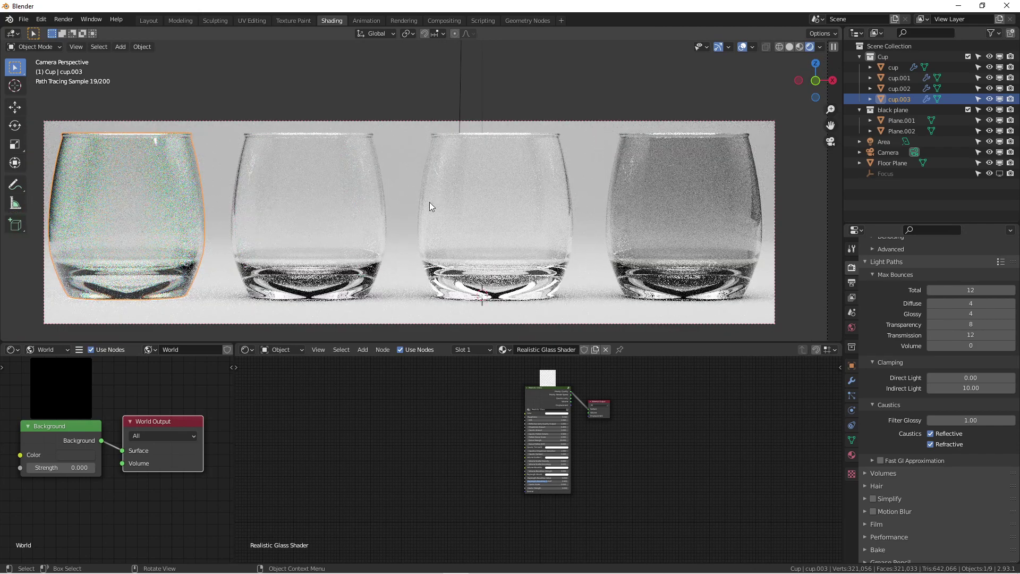
pyautogui.click(504, 196)
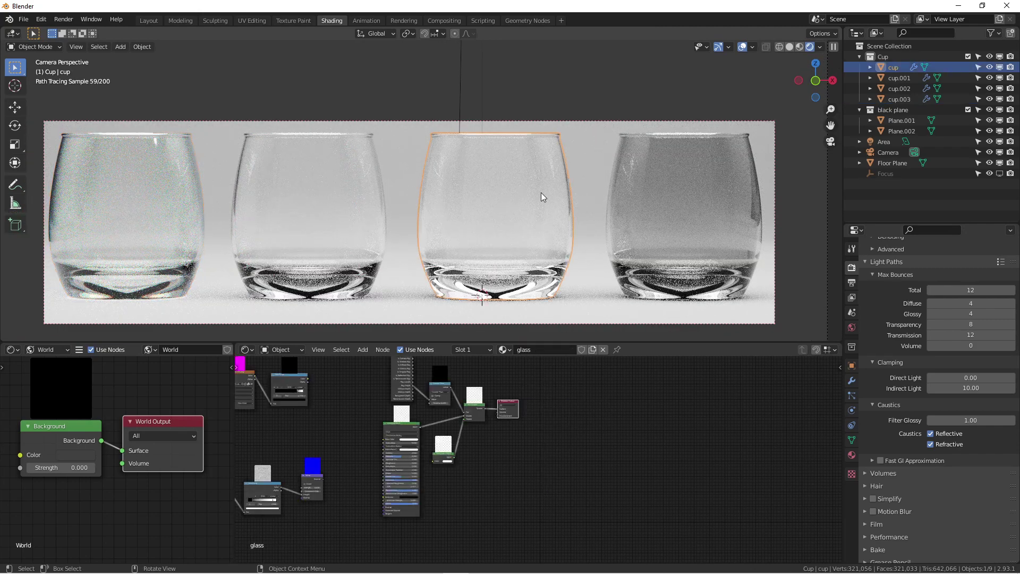
pyautogui.click(686, 202)
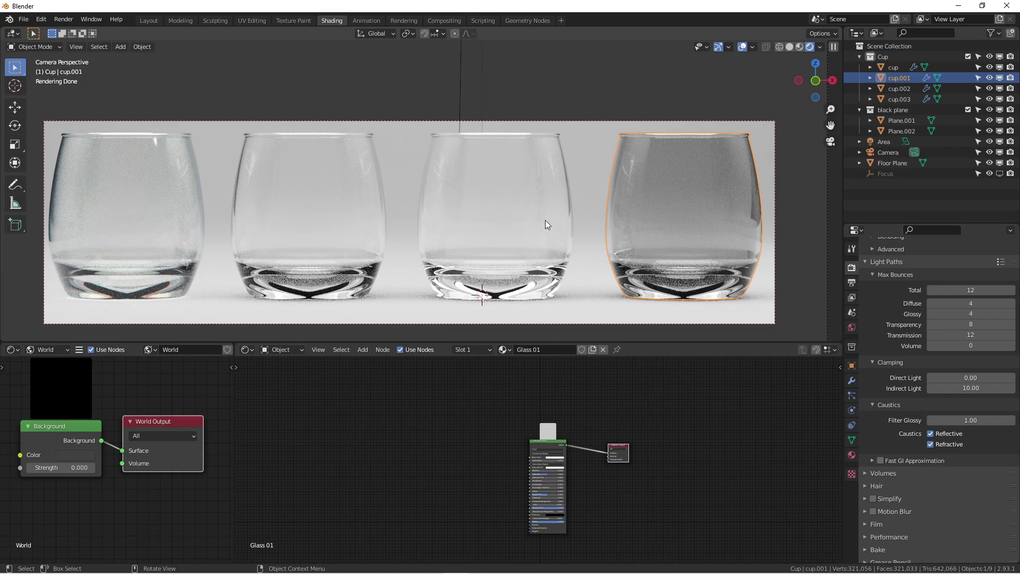
# Step: Recheck the third glass, Glass 02 and the Realistic Glass Shader materials side by side
pyautogui.scroll(-1, 248, 133)
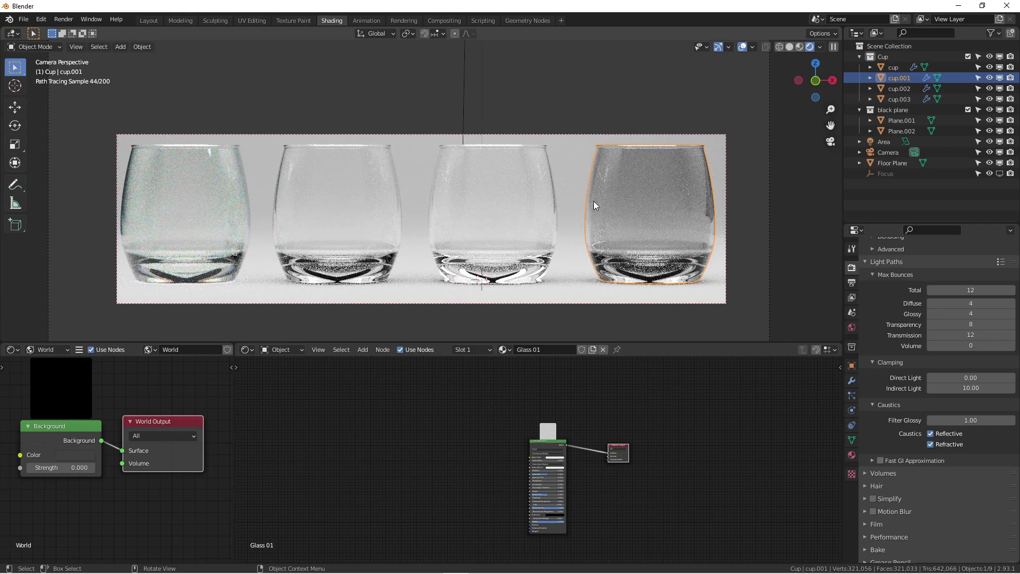
pyautogui.scroll(2, 489, 204)
pyautogui.scroll(-1, 502, 206)
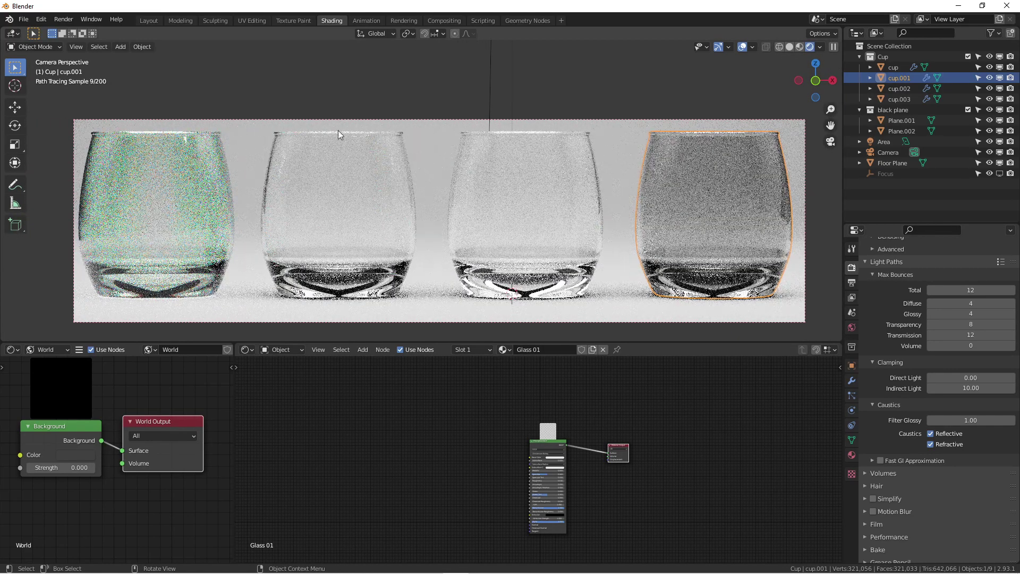
pyautogui.click(510, 187)
pyautogui.click(340, 187)
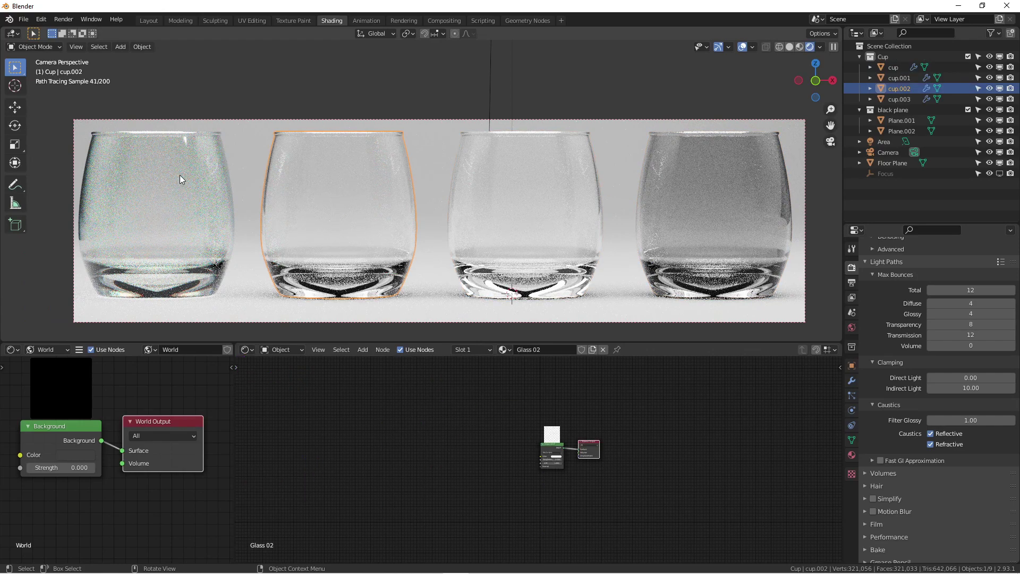
pyautogui.click(180, 179)
# Step: Switch the viewport to Solid shading and select each glass again, ending on Glass 01
pyautogui.click(789, 47)
pyautogui.click(658, 199)
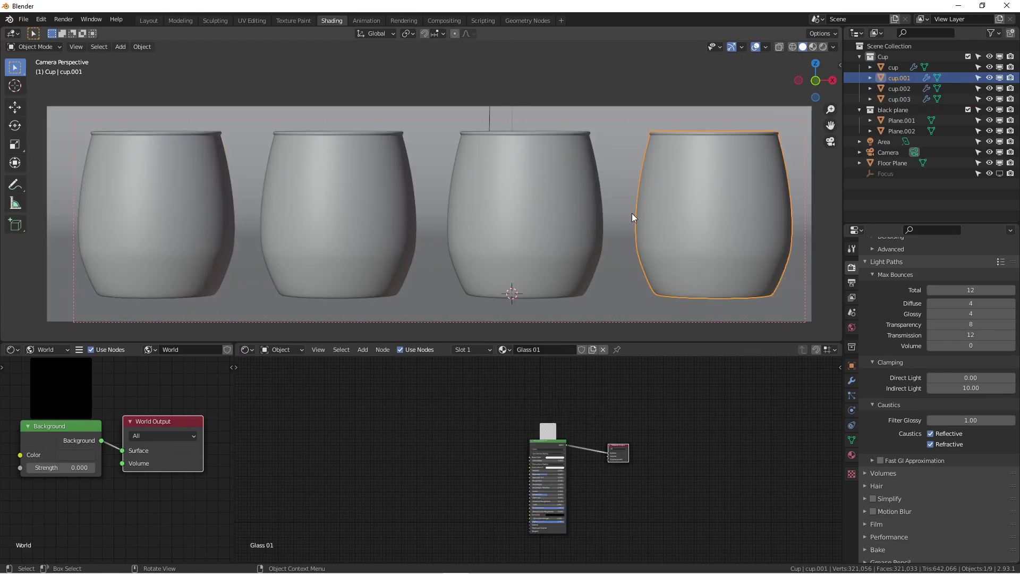
pyautogui.click(494, 207)
pyautogui.click(340, 207)
pyautogui.click(167, 208)
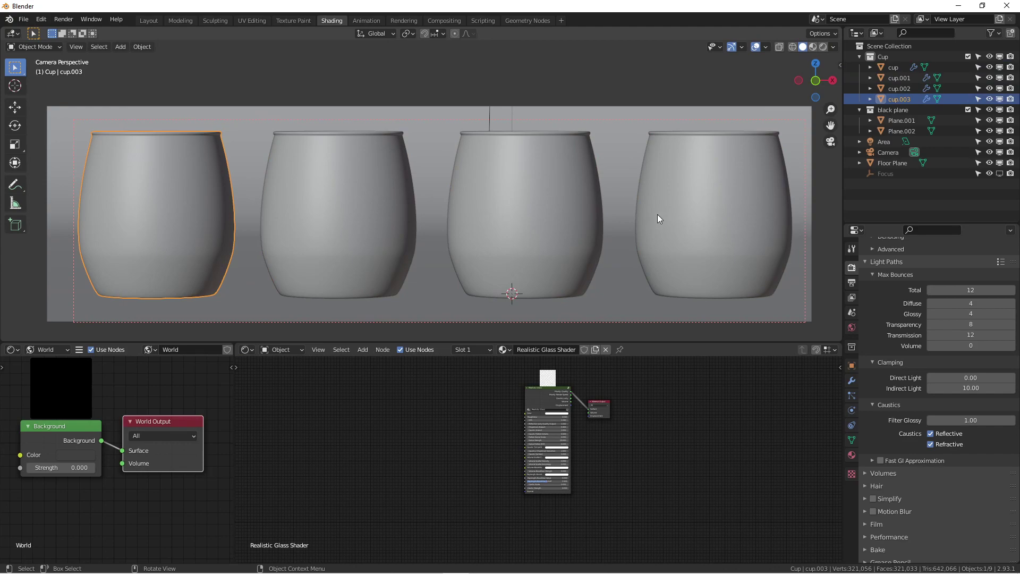
pyautogui.click(715, 188)
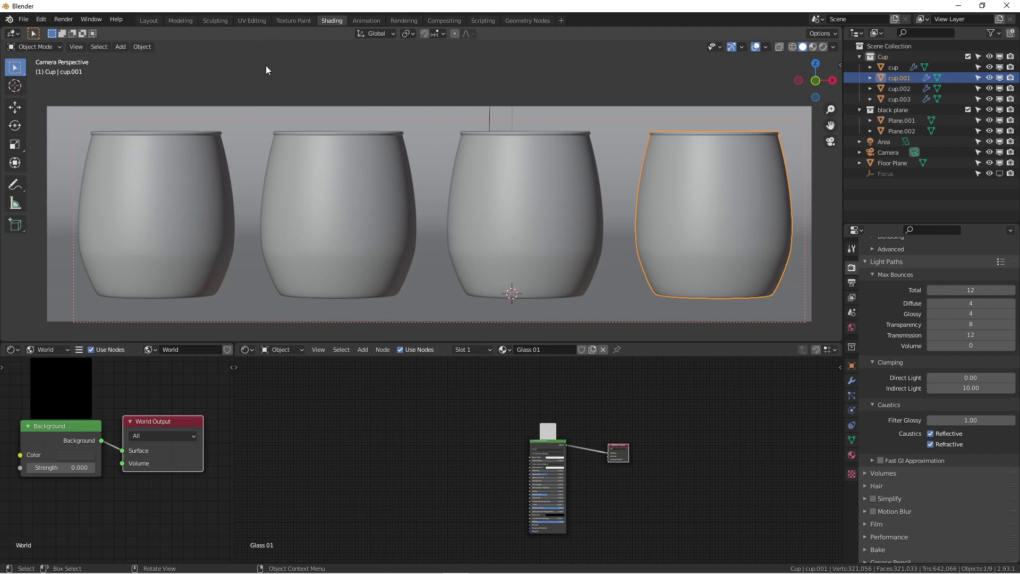
# Step: In the Layout workspace, orbit around the studio set and select the area light above the glasses
pyautogui.click(149, 21)
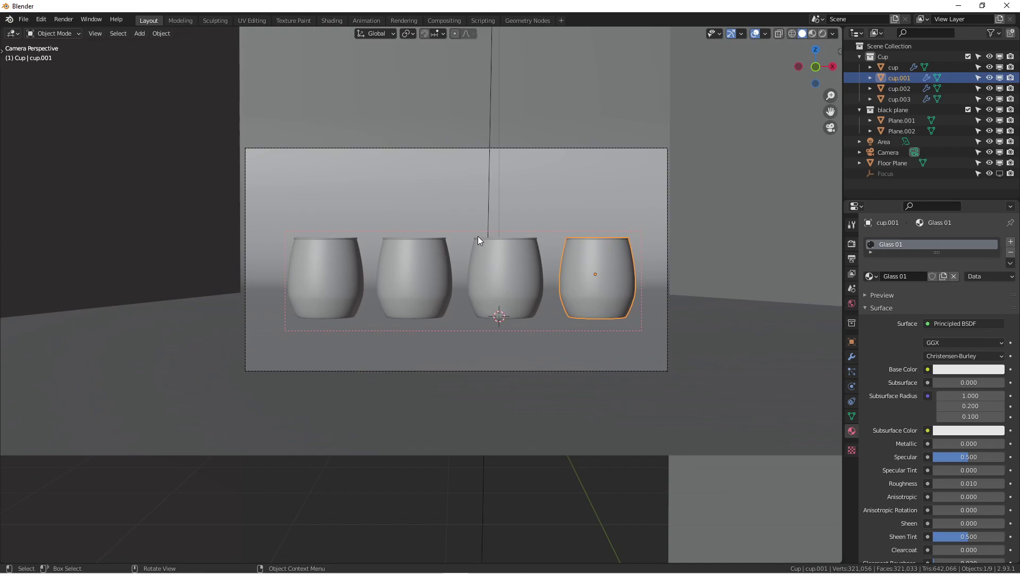
pyautogui.moveTo(477, 235); pyautogui.dragTo(378, 247, button='middle')
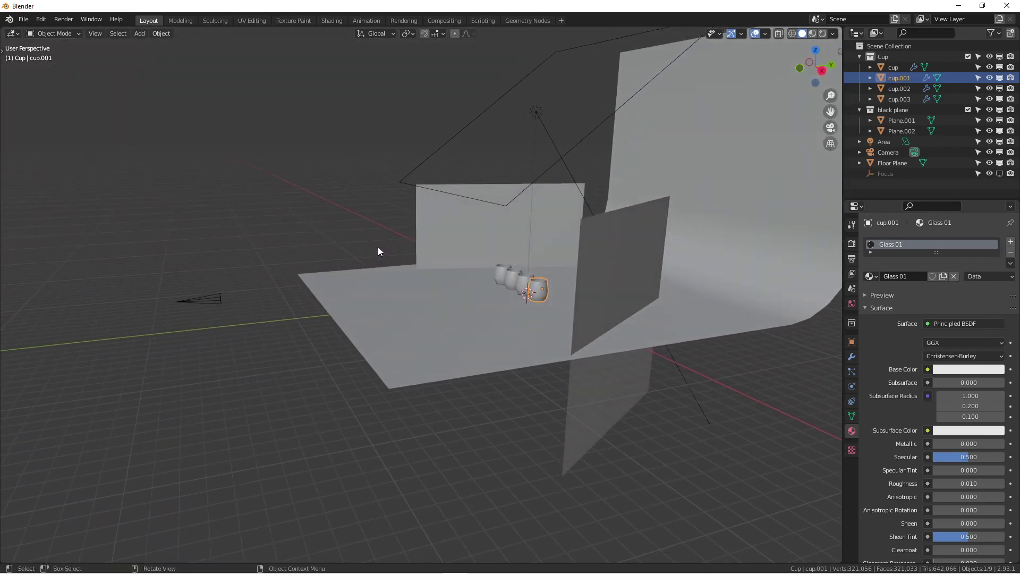
pyautogui.moveTo(450, 226); pyautogui.dragTo(389, 218, button='middle')
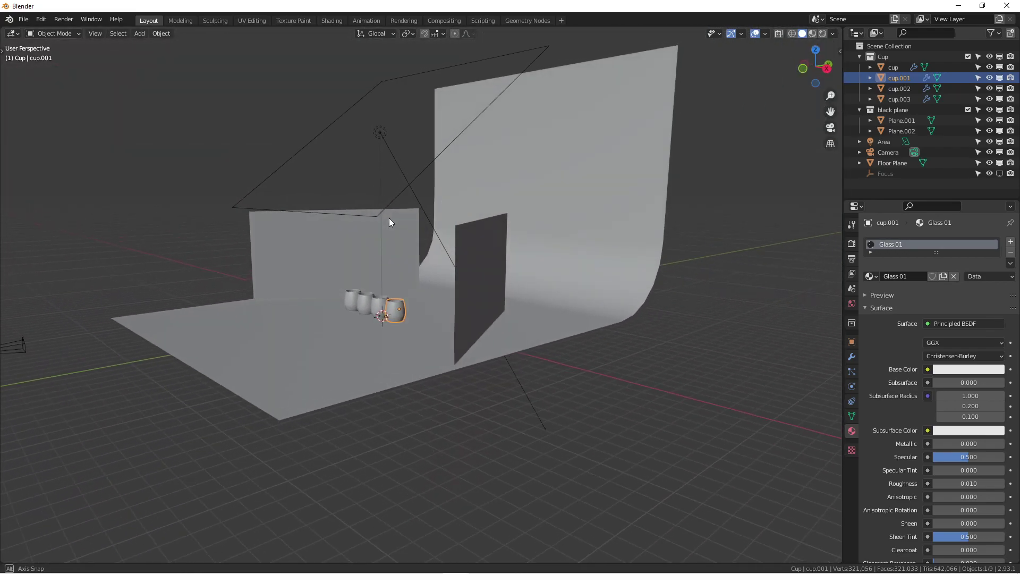
pyautogui.click(375, 134)
pyautogui.moveTo(390, 136); pyautogui.dragTo(558, 270, button='middle')
# Step: Select the right and left black side planes and the curved floor backdrop, then return to Shading
pyautogui.click(558, 273)
pyautogui.click(287, 278)
pyautogui.moveTo(287, 277); pyautogui.dragTo(282, 191, button='middle')
pyautogui.click(282, 191)
pyautogui.moveTo(455, 312); pyautogui.dragTo(406, 285, button='middle')
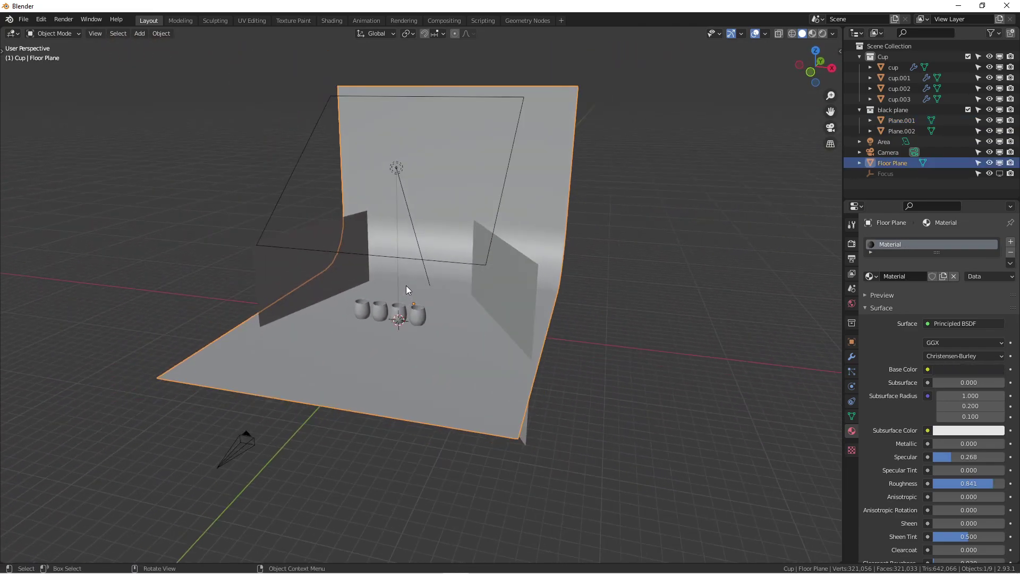
pyautogui.click(333, 21)
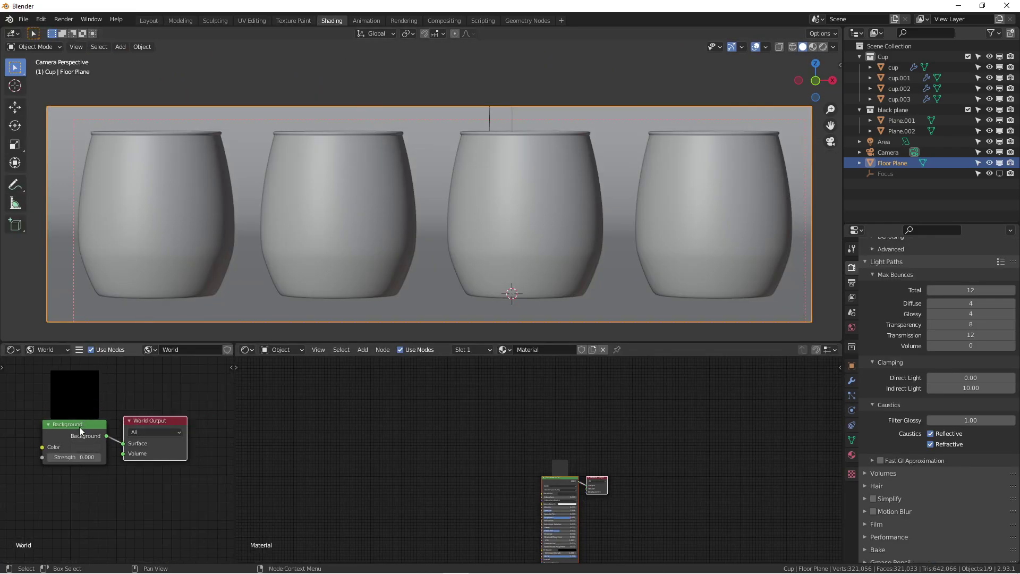
# Step: Switch to Rendered shading and select the rightmost glass to load its Glass 01 material
pyautogui.scroll(-2, 506, 216)
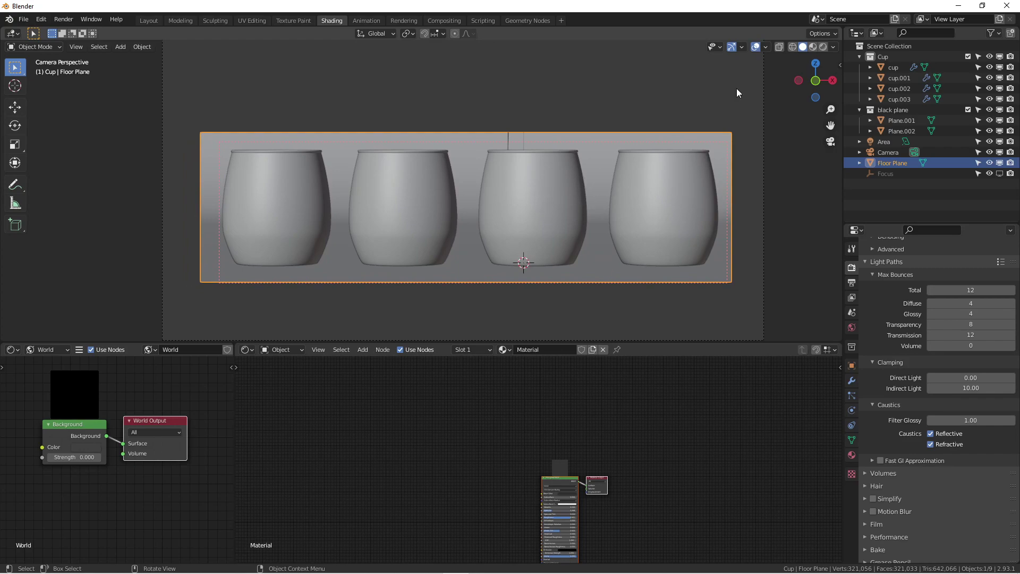
pyautogui.click(822, 46)
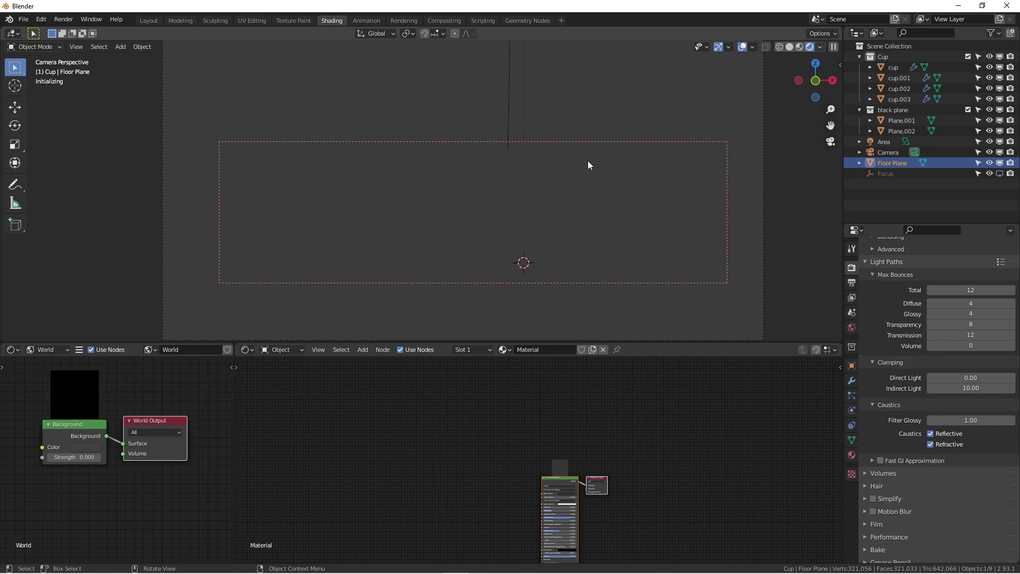
pyautogui.moveTo(604, 435); pyautogui.dragTo(490, 404, button='middle')
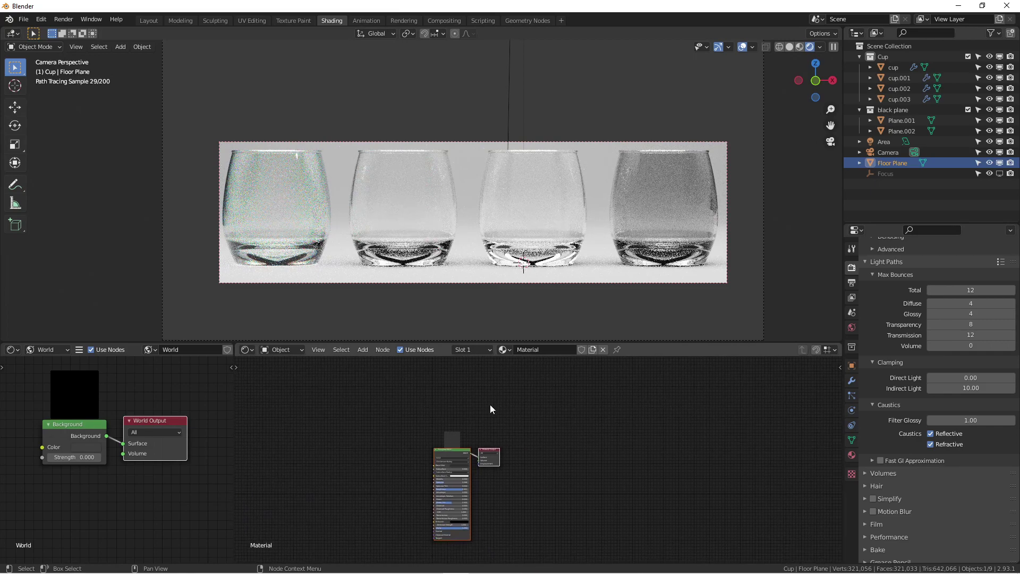
pyautogui.click(655, 215)
pyautogui.scroll(5, 530, 412)
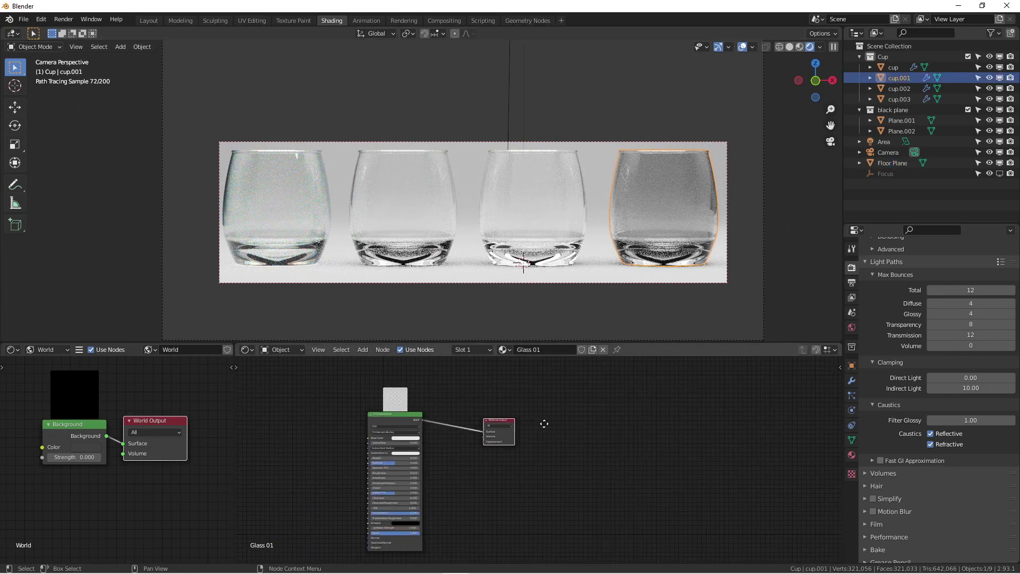
pyautogui.keyDown('ctrl'); pyautogui.scroll(3, 544, 423); pyautogui.keyUp('ctrl')
pyautogui.scroll(2, 513, 398)
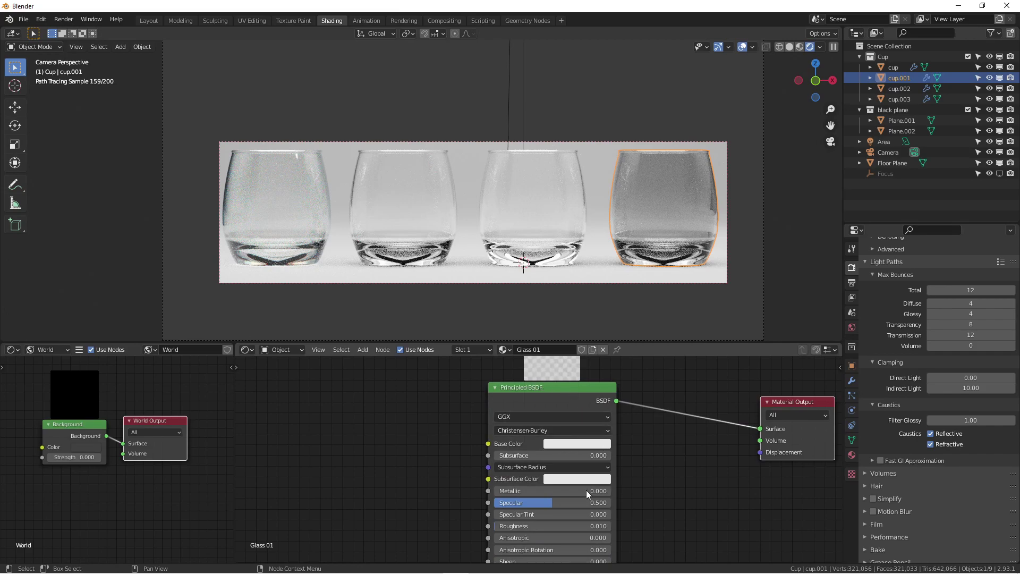
pyautogui.scroll(-3, 611, 486)
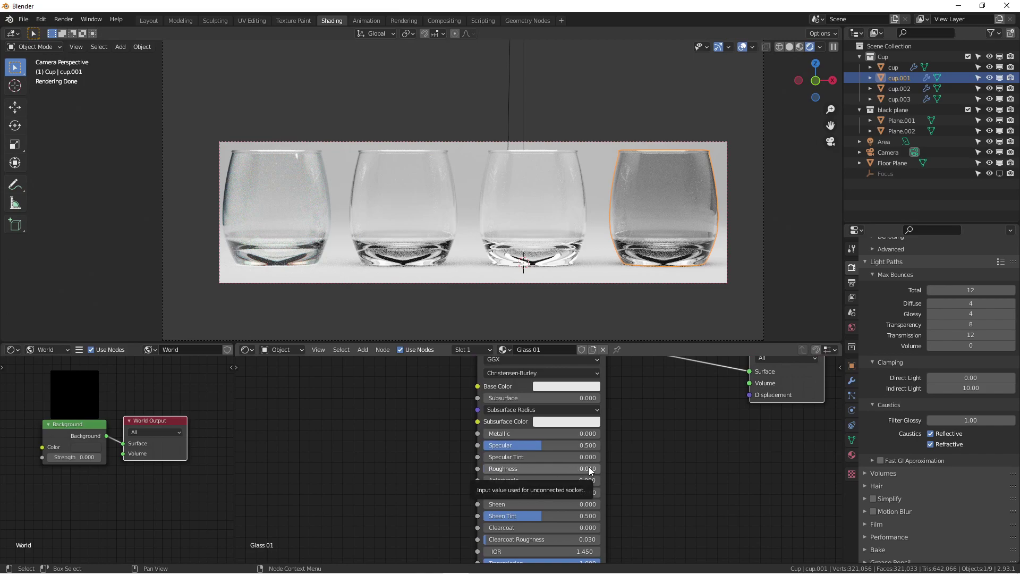
# Step: Set the Glass 01 Principled BSDF Roughness to 0
pyautogui.moveTo(507, 470); pyautogui.dragTo(504, 470)
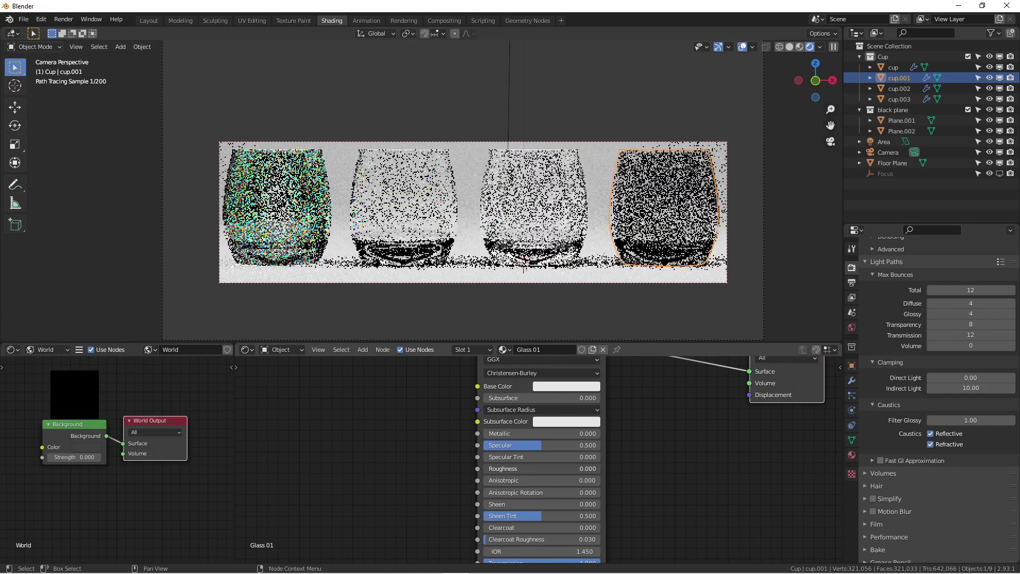
pyautogui.click(508, 469)
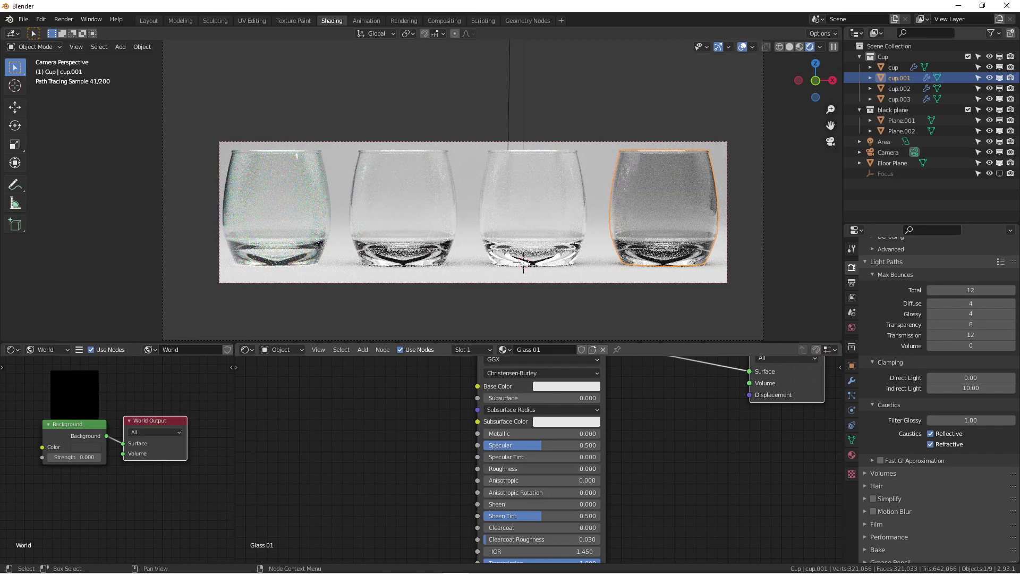
pyautogui.press('Return')
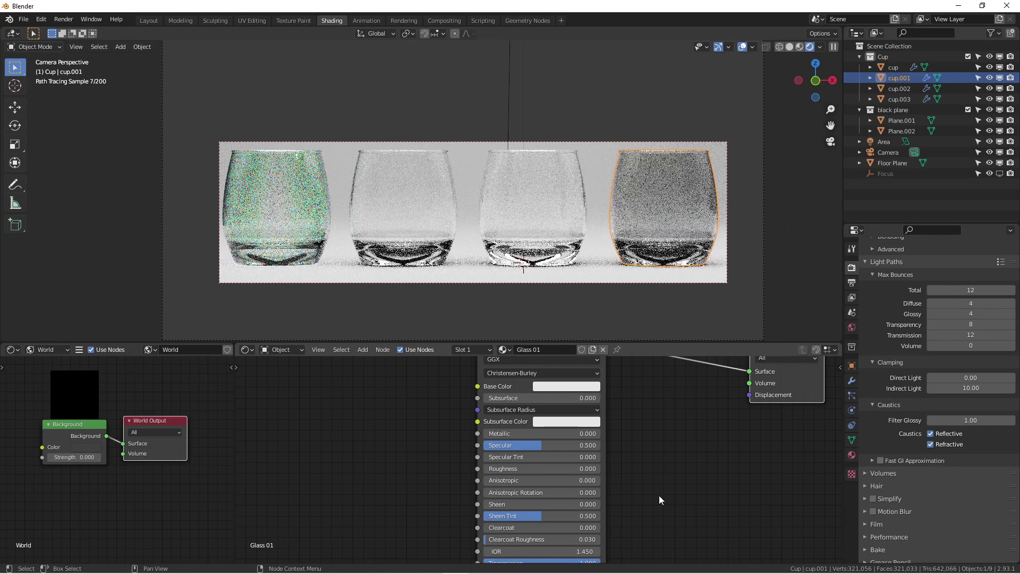
# Step: Move the Material Output node closer to the Principled BSDF and recentre the nodes
pyautogui.keyDown('shift'); pyautogui.scroll(-4, 651, 467); pyautogui.keyUp('shift')
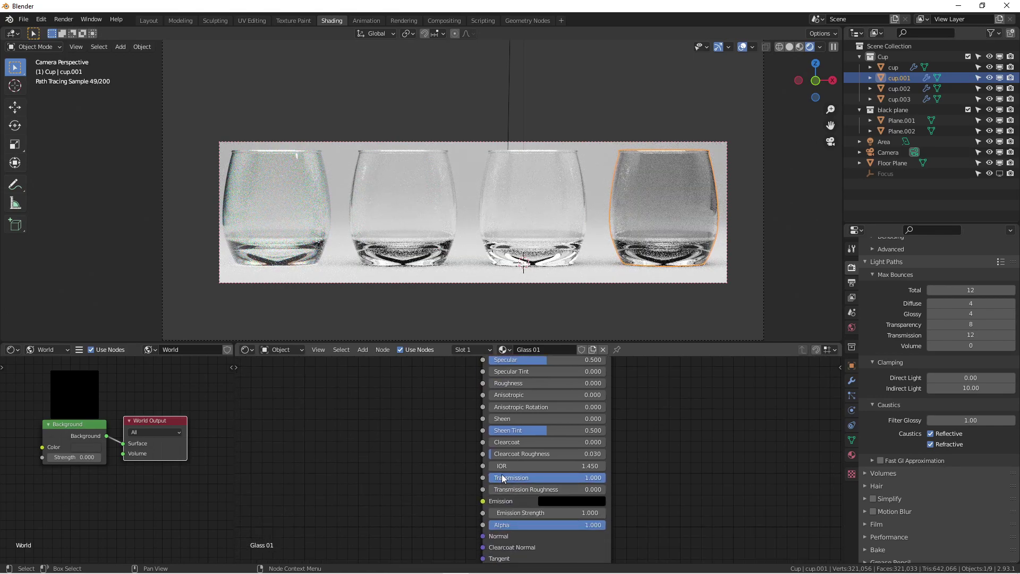
pyautogui.keyDown('shift'); pyautogui.scroll(3, 637, 502); pyautogui.keyUp('shift')
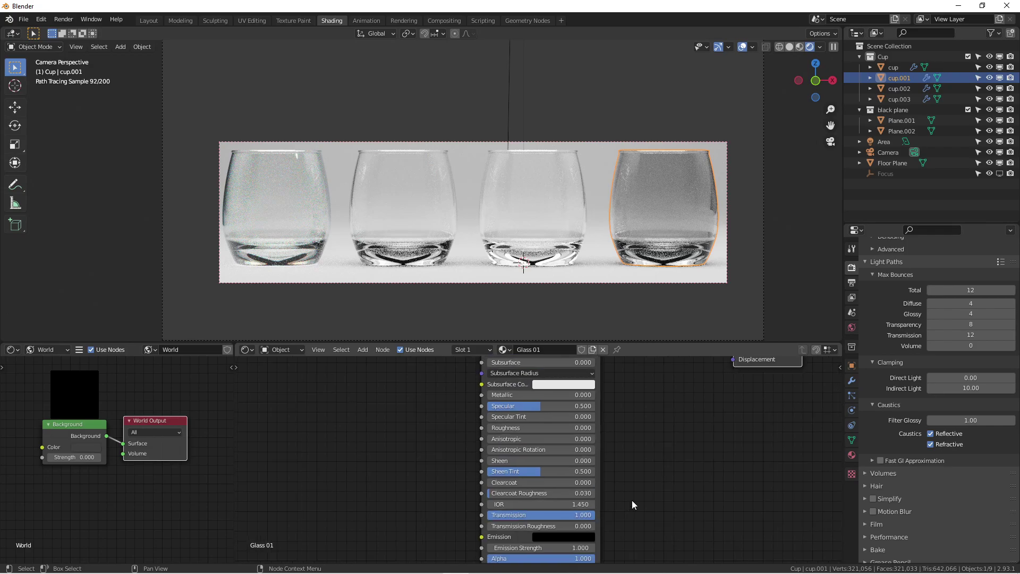
pyautogui.scroll(-3, 632, 500)
pyautogui.scroll(4, 657, 218)
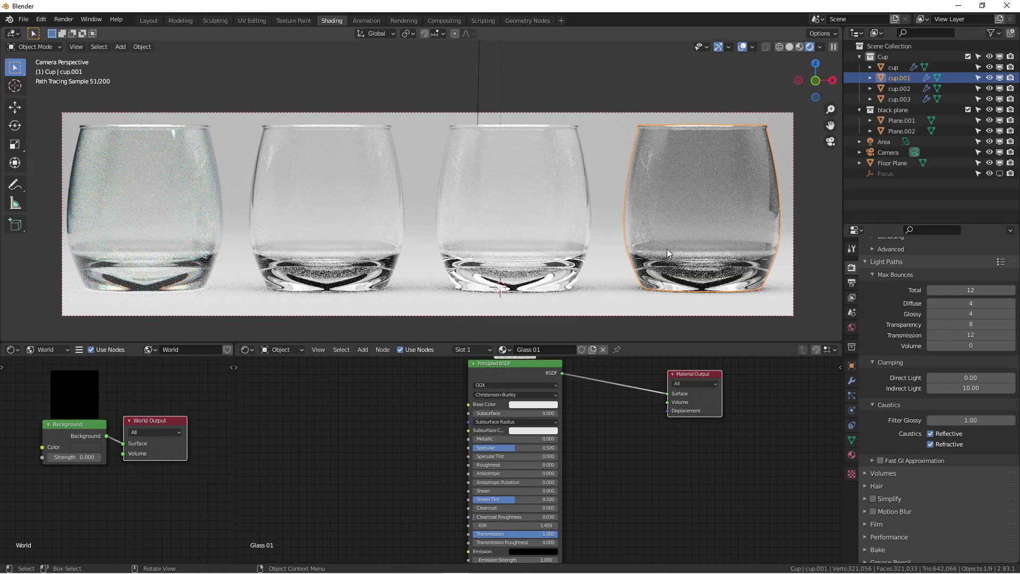
pyautogui.scroll(-3, 601, 460)
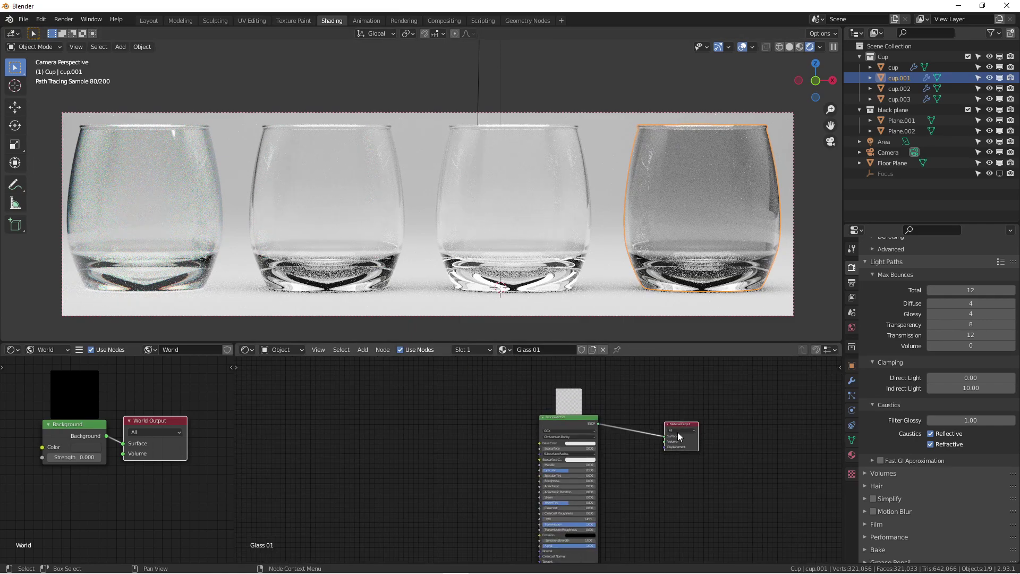
pyautogui.moveTo(675, 431); pyautogui.dragTo(631, 432)
pyautogui.scroll(1, 601, 446)
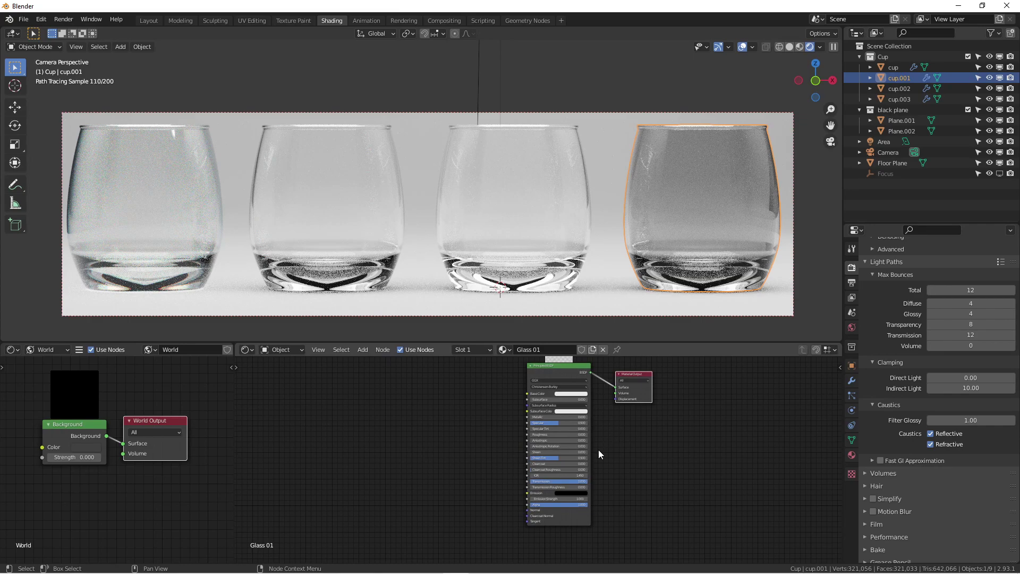
pyautogui.moveTo(610, 456); pyautogui.dragTo(632, 500, button='middle')
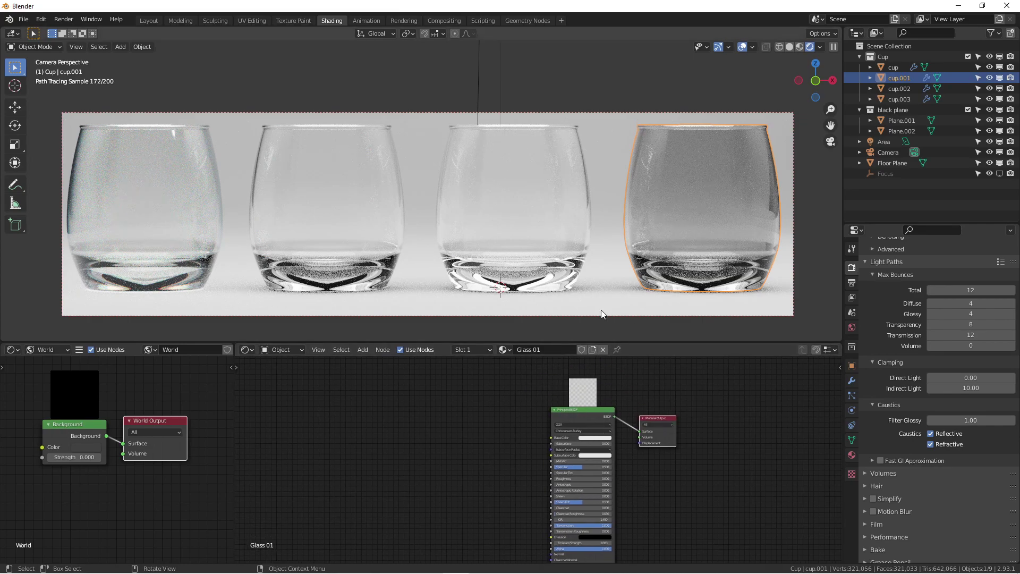
# Step: Select the second glass from the left to load its Glass 02 material
pyautogui.moveTo(474, 491); pyautogui.dragTo(552, 497, button='middle')
pyautogui.click(343, 242)
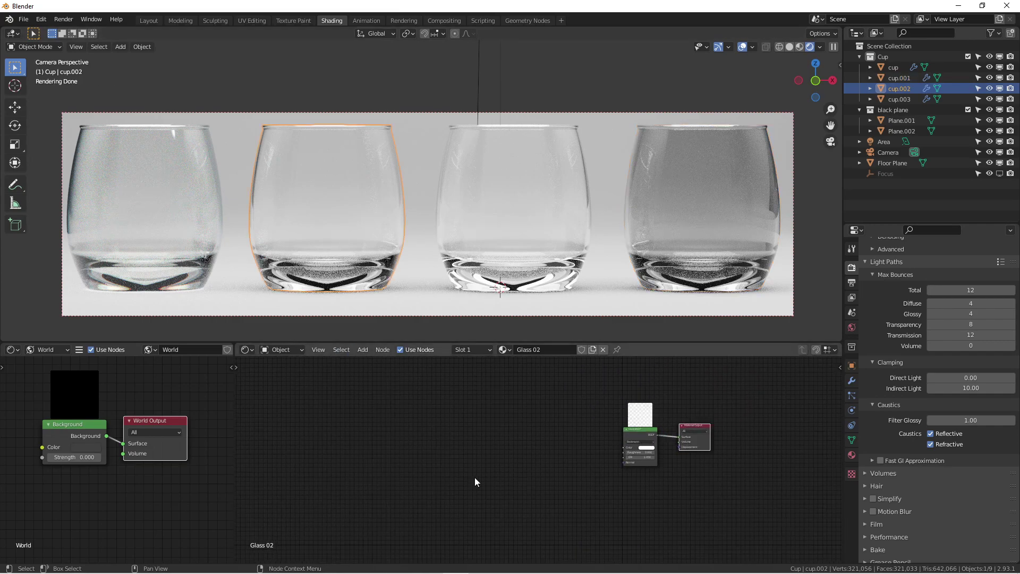
pyautogui.moveTo(467, 474); pyautogui.dragTo(247, 475, button='middle')
pyautogui.scroll(4, 384, 458)
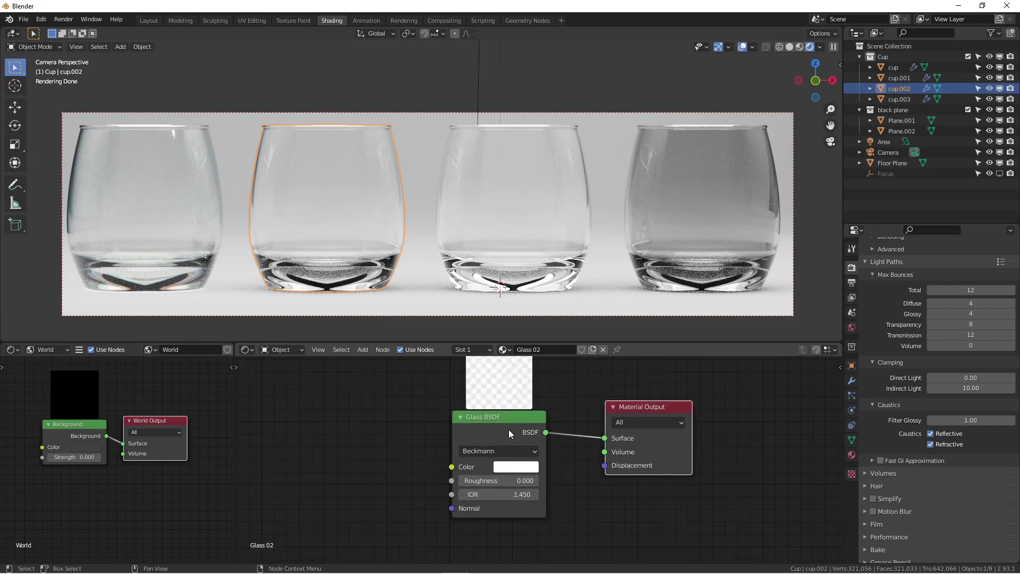
# Step: Frame the Glass BSDF and Material Output nodes neatly in the Shader Editor
pyautogui.moveTo(529, 420); pyautogui.dragTo(506, 429)
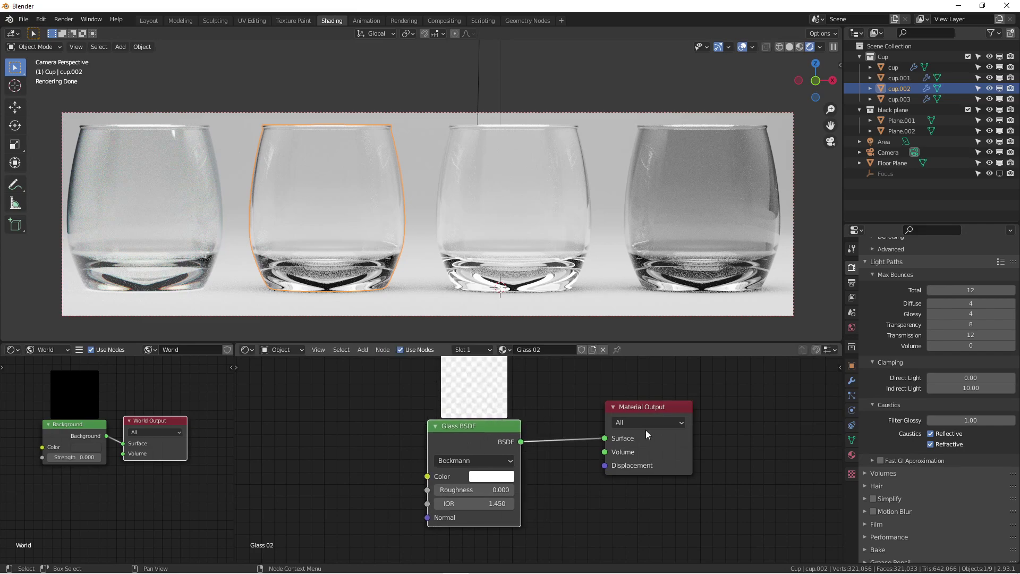
pyautogui.moveTo(618, 409); pyautogui.dragTo(601, 433)
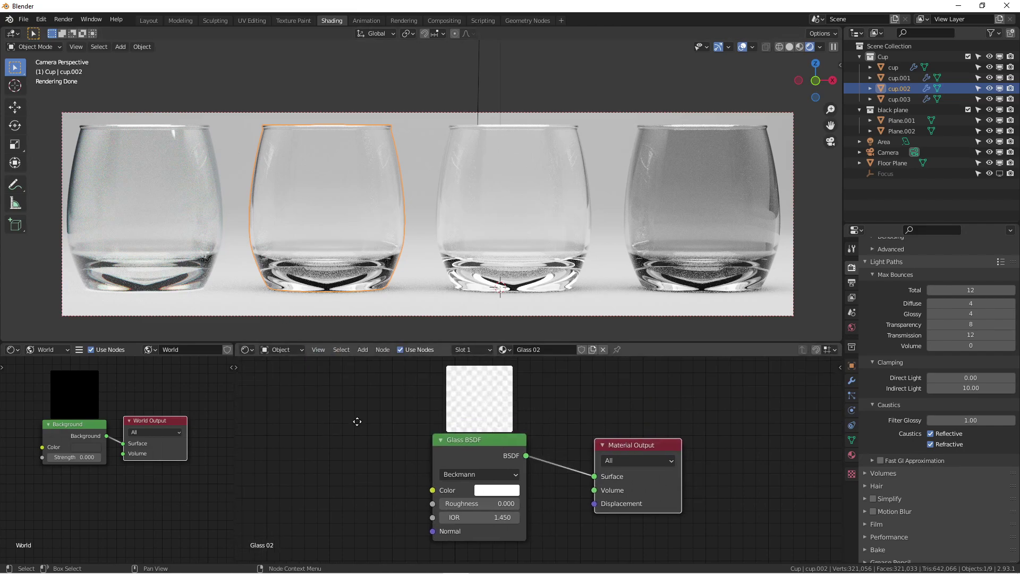
pyautogui.moveTo(357, 364); pyautogui.dragTo(367, 387, button='middle')
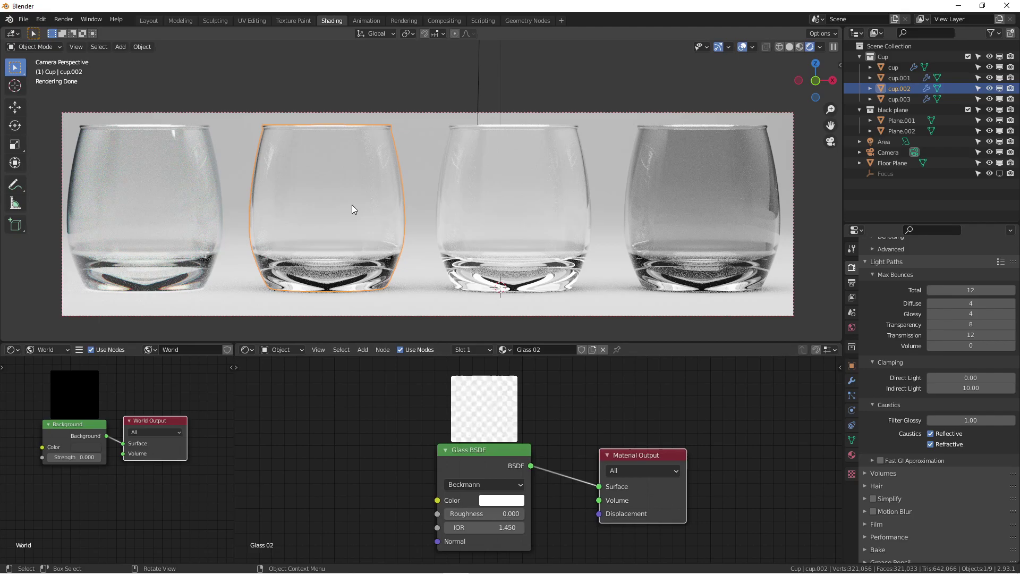
pyautogui.scroll(2, 318, 209)
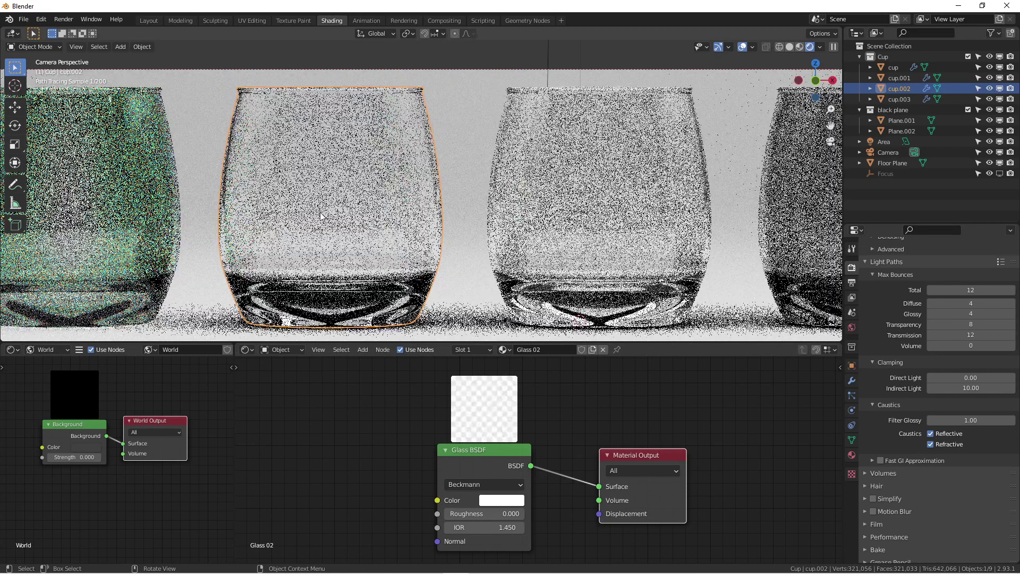
pyautogui.scroll(-1, 350, 212)
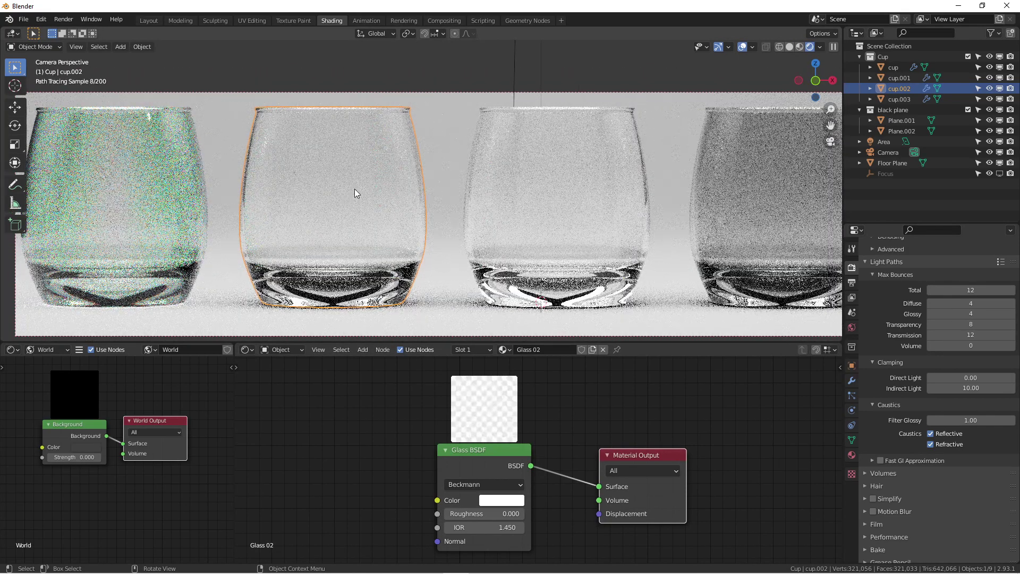
pyautogui.scroll(-1, 344, 250)
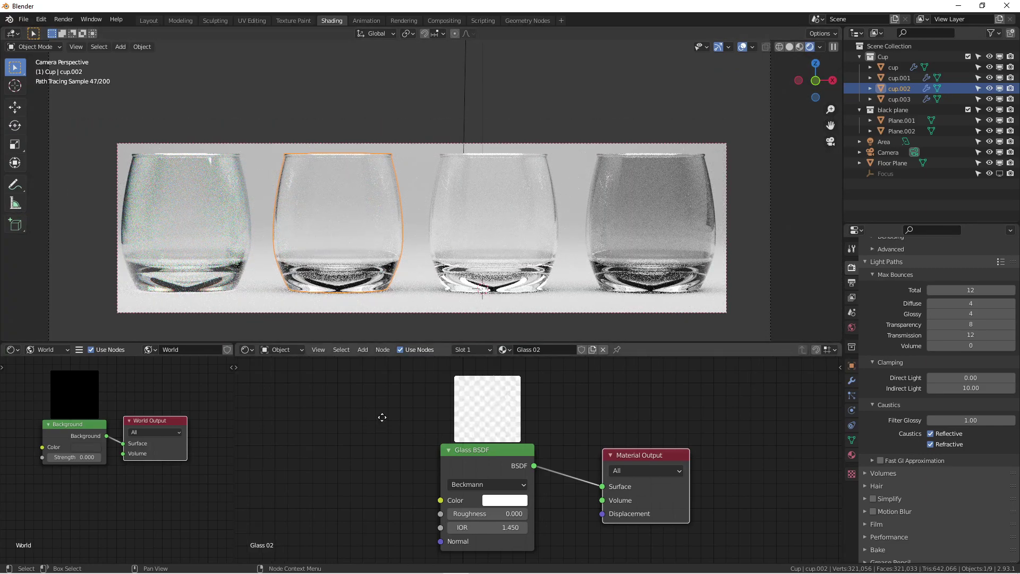
pyautogui.moveTo(383, 417); pyautogui.dragTo(432, 420, button='middle')
pyautogui.scroll(-1, 384, 390)
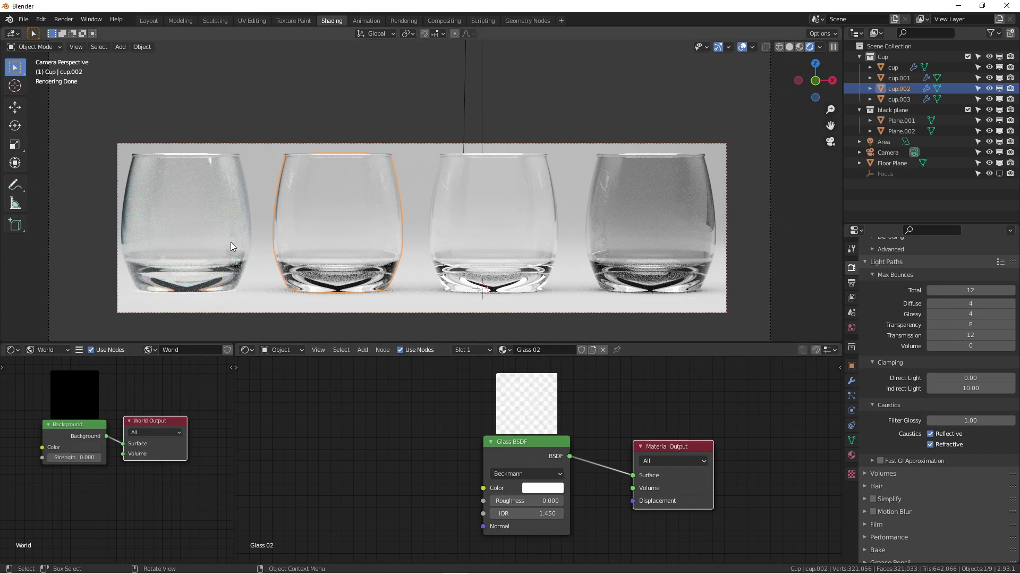
# Step: Select the leftmost glass to load the Realistic Glass Shader material
pyautogui.click(196, 231)
pyautogui.scroll(-2, 369, 431)
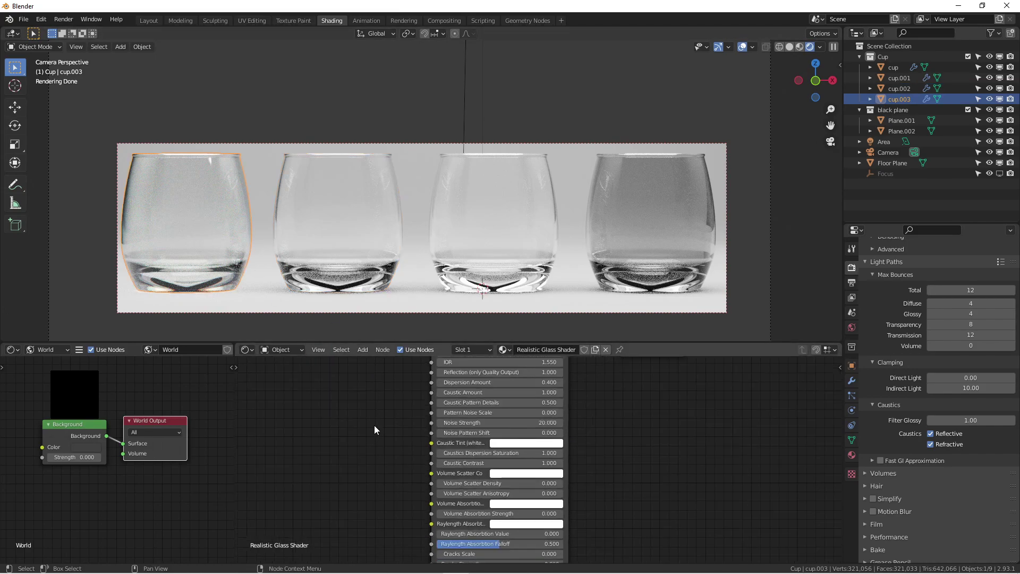
pyautogui.scroll(-1, 505, 375)
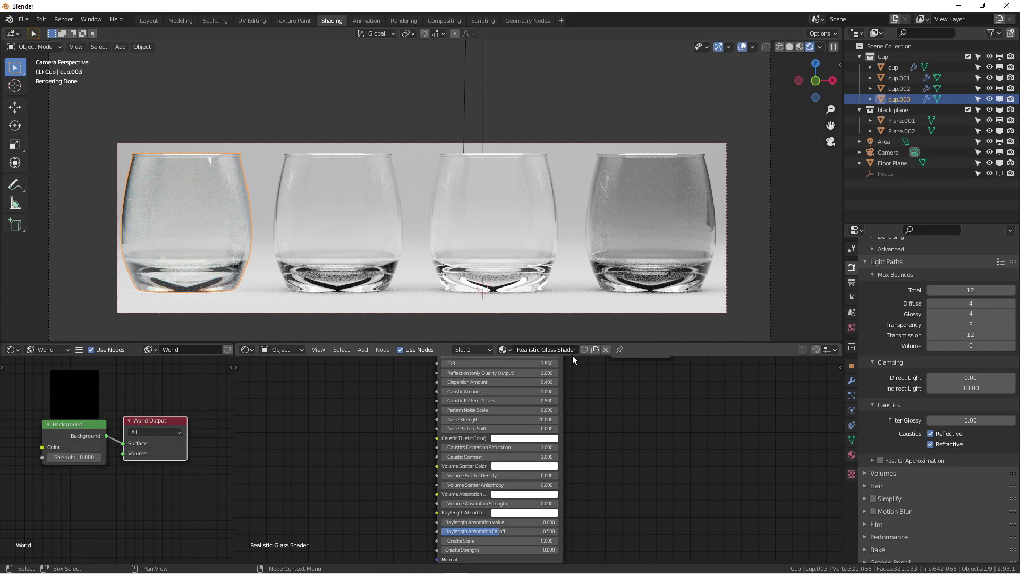
pyautogui.scroll(-3, 606, 448)
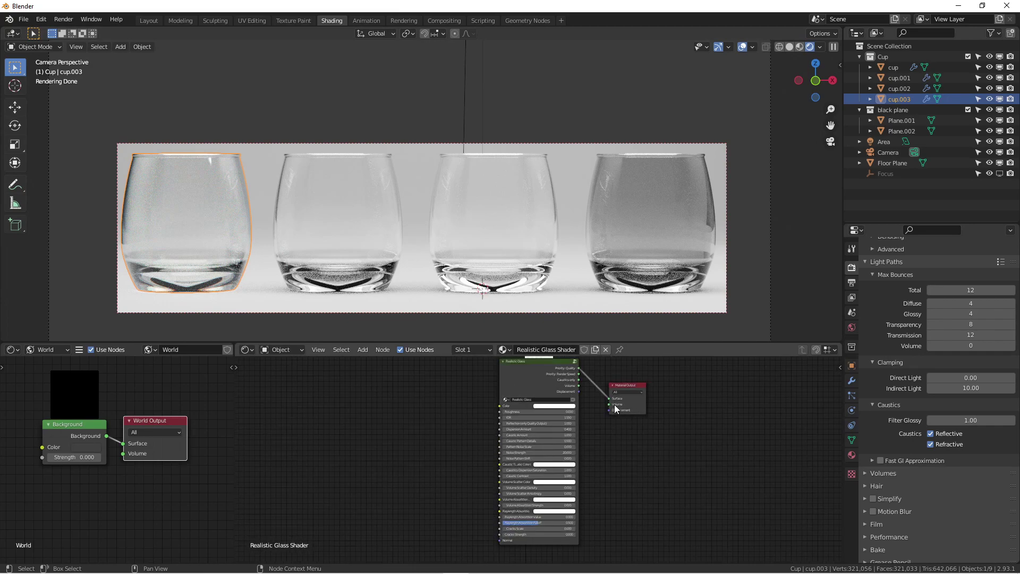
# Step: Reposition the Material Output node, deselect it, and maximize the node editor with Ctrl+Space
pyautogui.moveTo(632, 387); pyautogui.dragTo(644, 389)
pyautogui.scroll(-1, 614, 496)
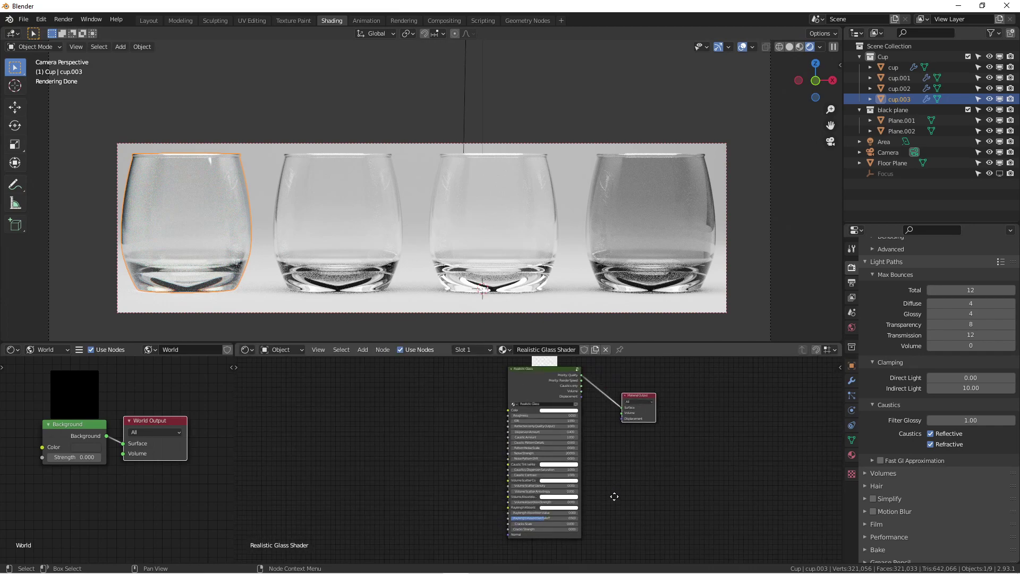
pyautogui.keyDown('shift'); pyautogui.scroll(2, 614, 497); pyautogui.keyUp('shift')
pyautogui.scroll(-1, 592, 436)
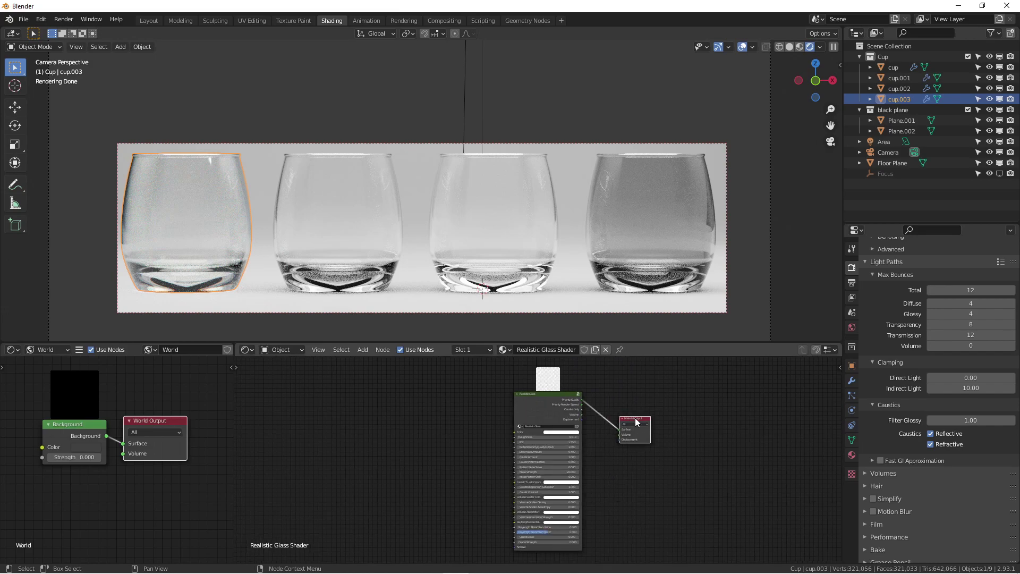
pyautogui.moveTo(637, 419); pyautogui.dragTo(635, 413)
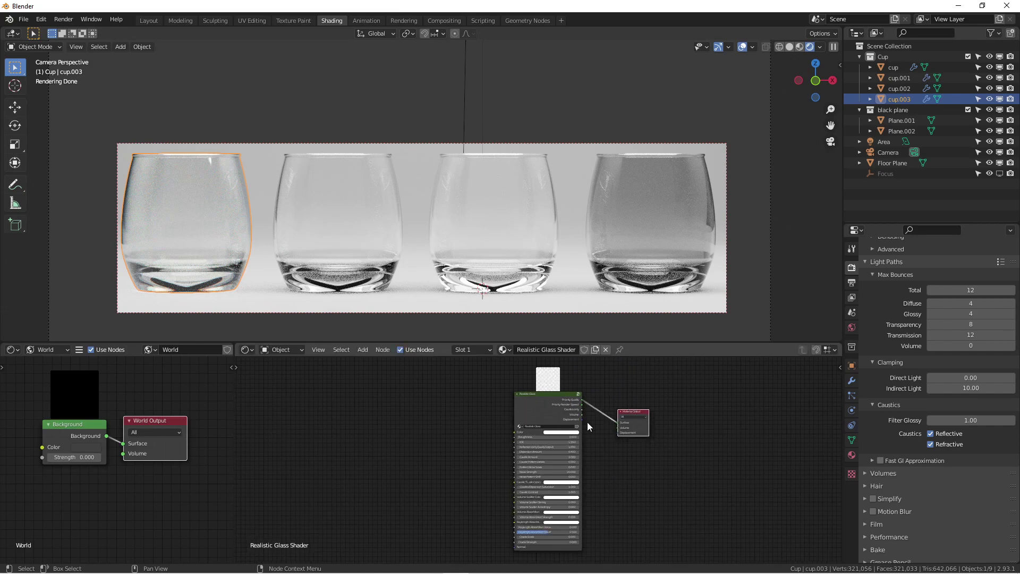
pyautogui.click(609, 467)
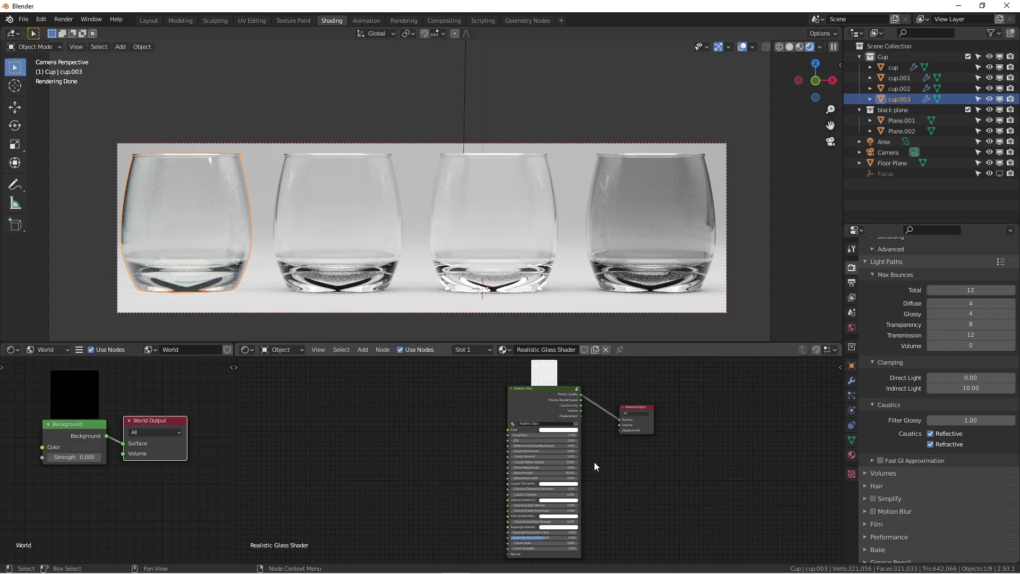
pyautogui.hotkey('ctrl', 'space')
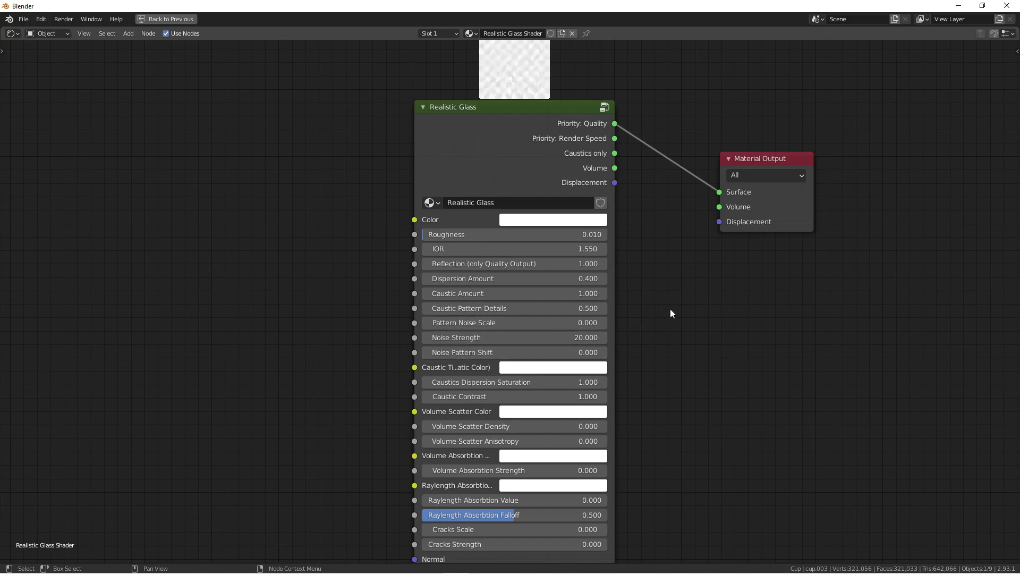
pyautogui.scroll(-1, 670, 308)
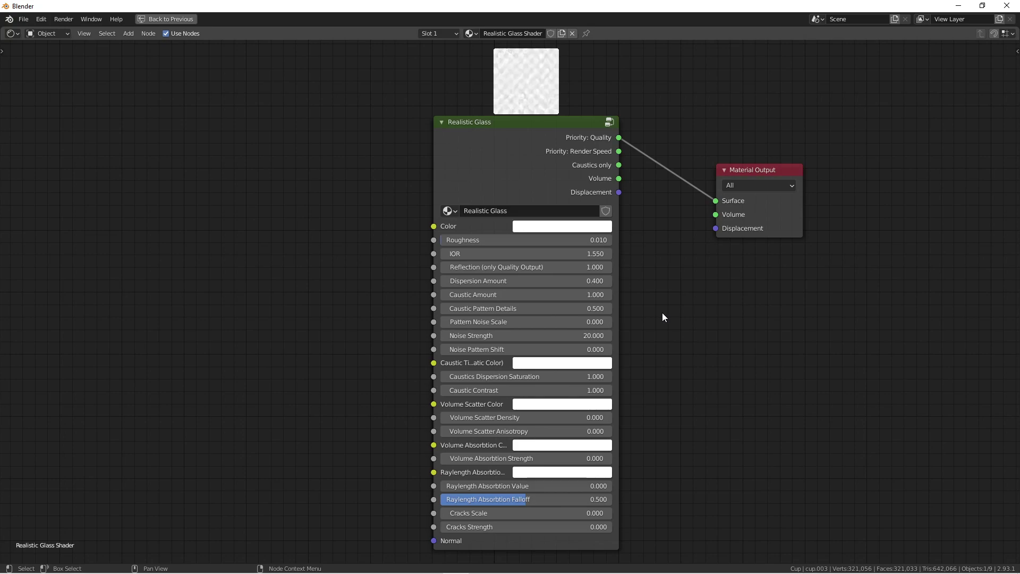
# Step: Restore the Shading layout and zoom and pan the rendered viewport around the realistic-glass cup
pyautogui.hotkey('ctrl', 'space')
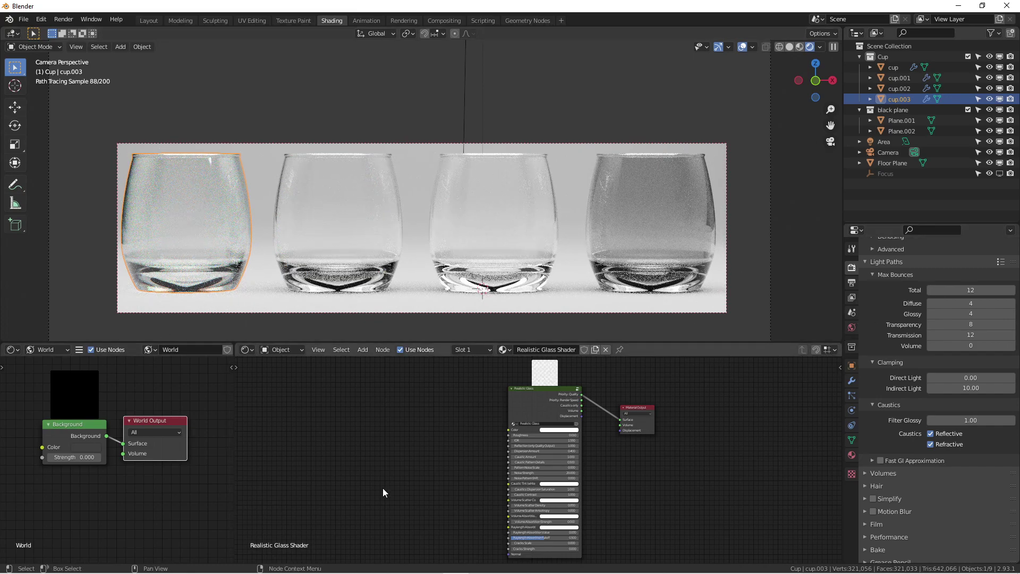
pyautogui.scroll(-2, 424, 450)
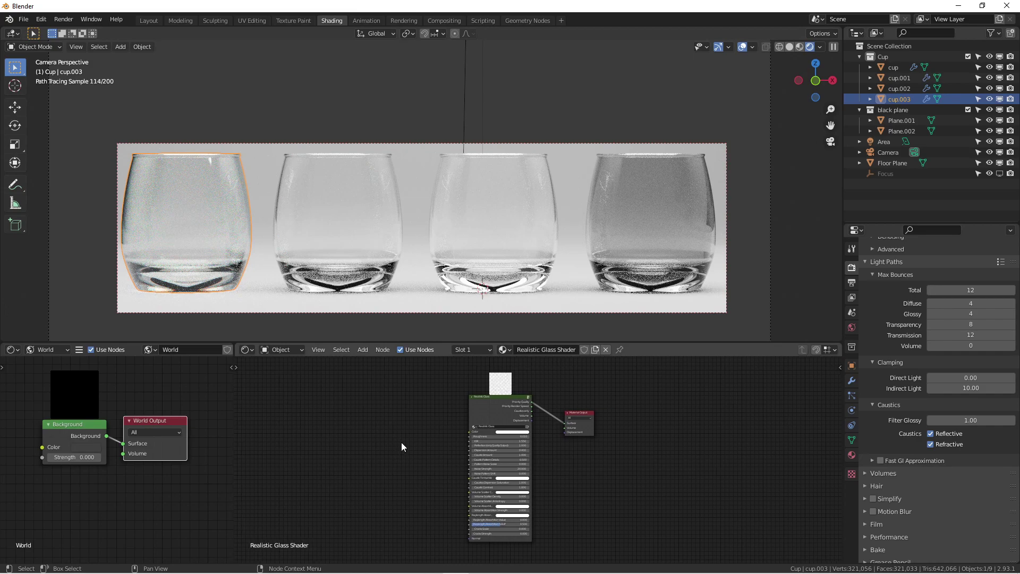
pyautogui.scroll(2, 400, 442)
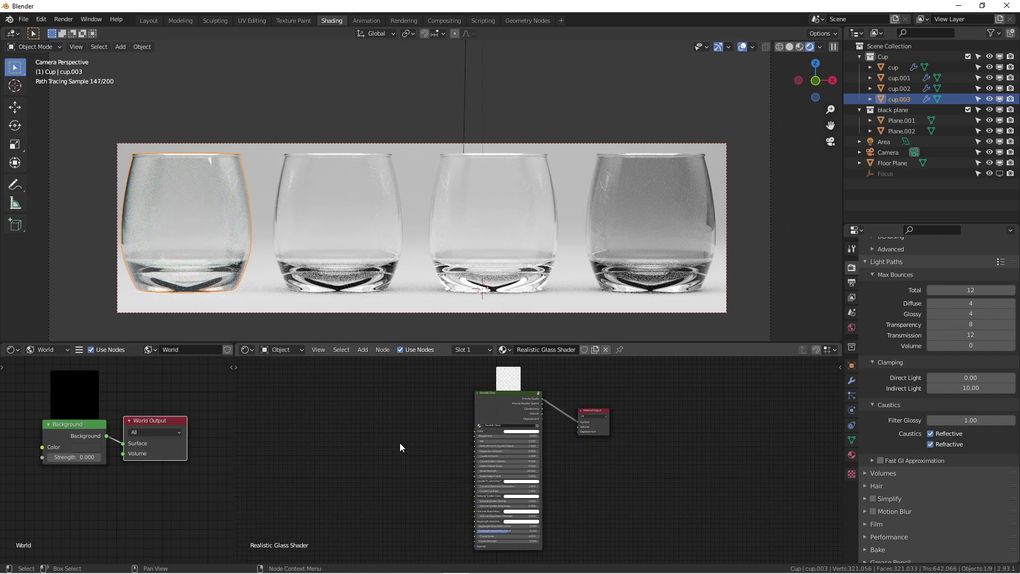
pyautogui.scroll(-2, 526, 431)
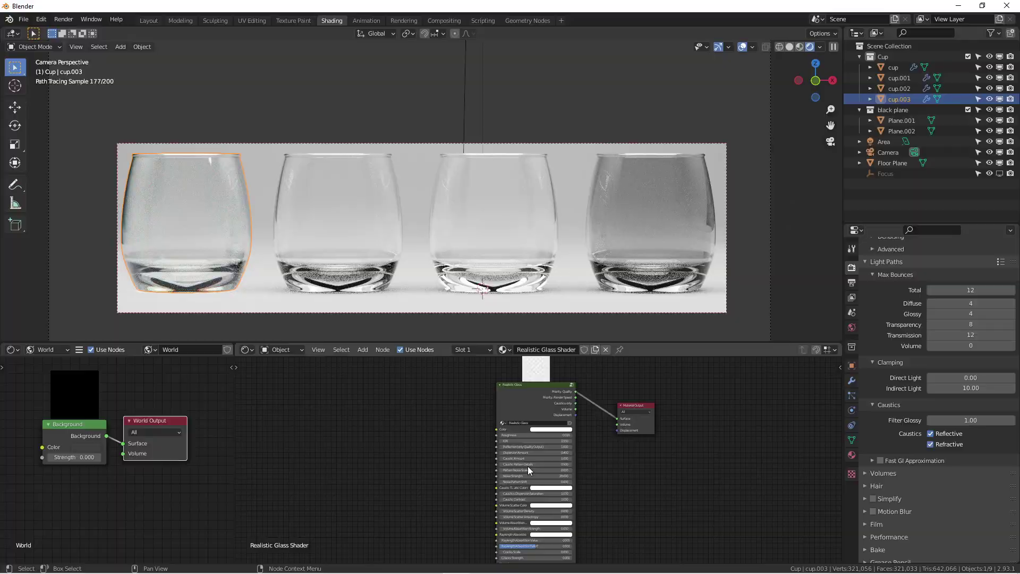
pyautogui.scroll(6, 412, 247)
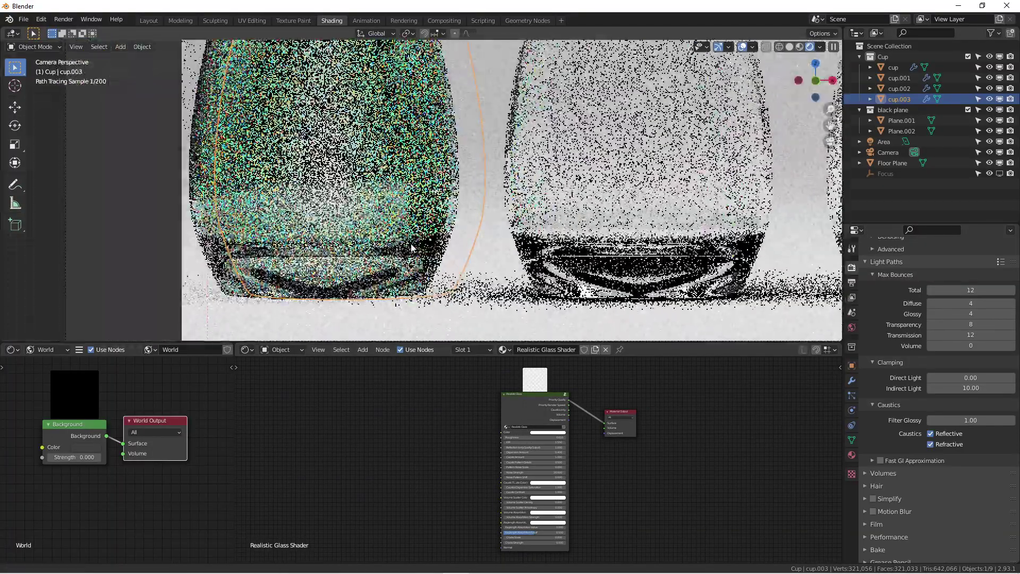
pyautogui.scroll(5, 412, 247)
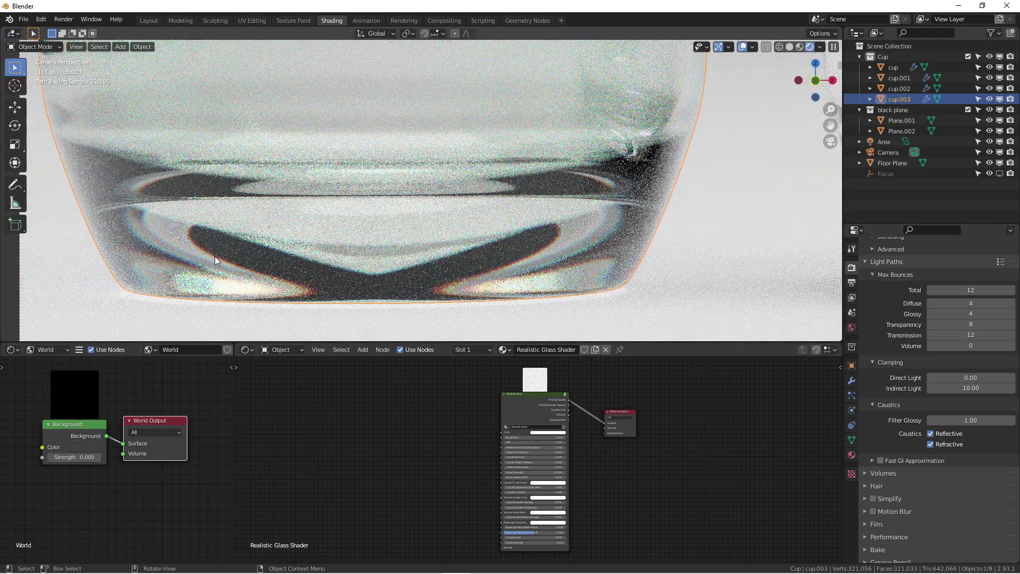
pyautogui.scroll(-1, 515, 282)
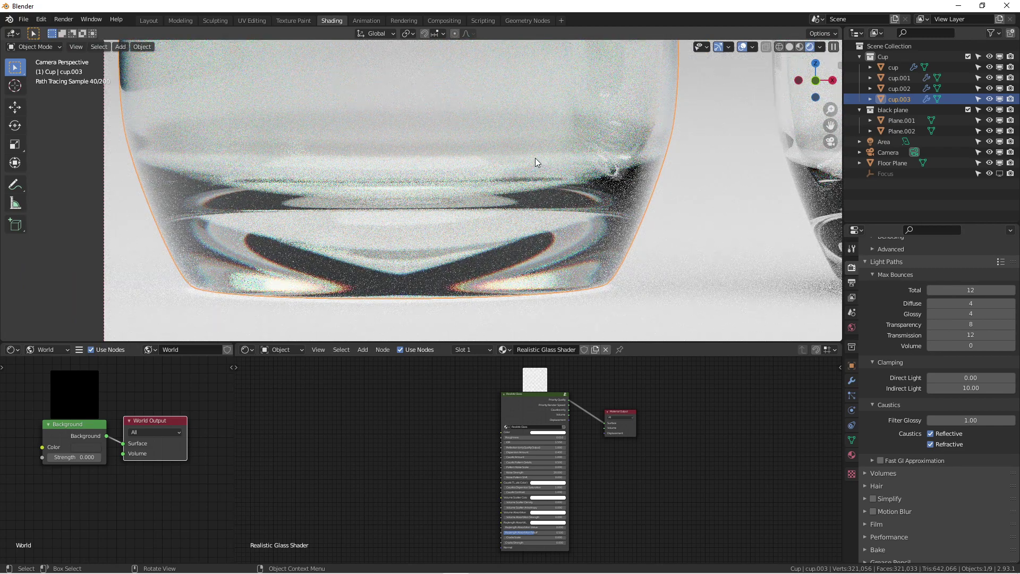
pyautogui.scroll(-1, 504, 158)
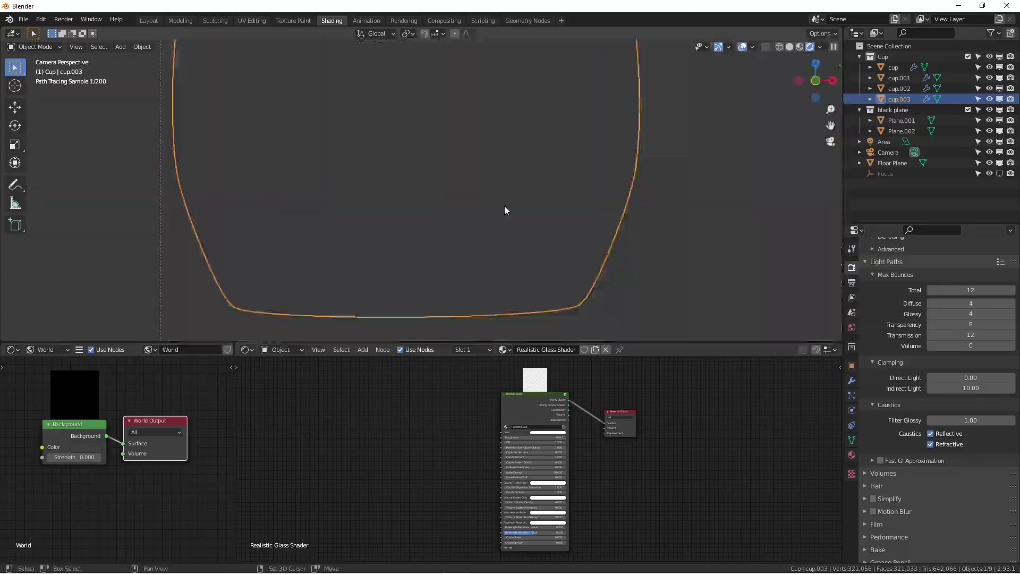
pyautogui.scroll(-1, 504, 193)
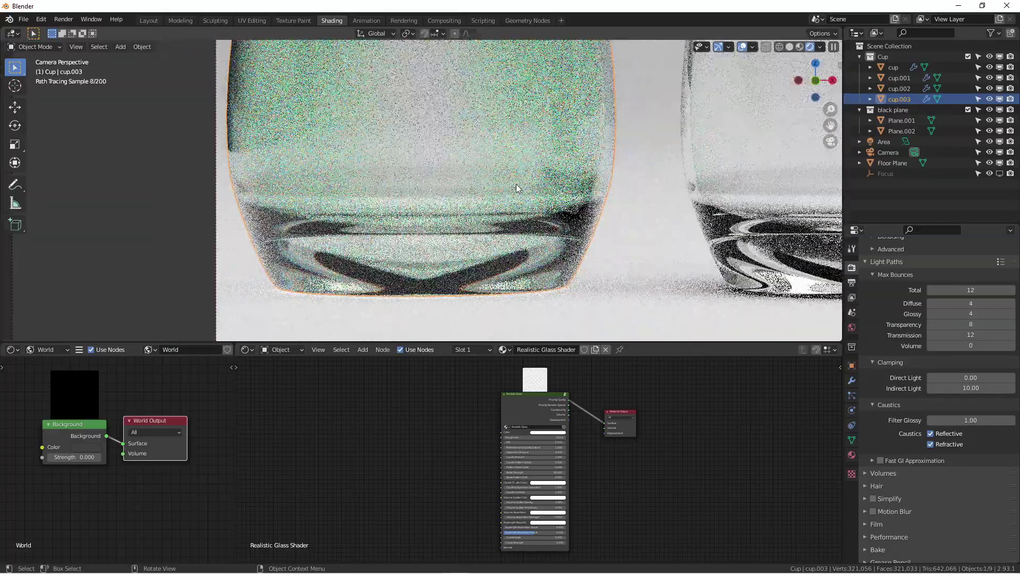
pyautogui.scroll(-1, 516, 188)
pyautogui.scroll(-1, 528, 206)
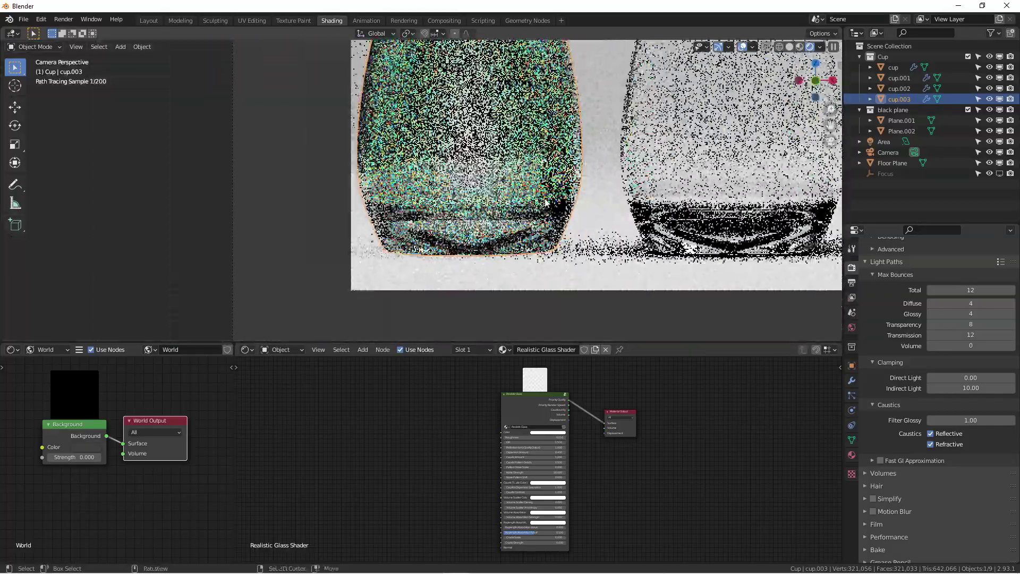
pyautogui.keyDown('shift'); pyautogui.moveTo(528, 206); pyautogui.dragTo(409, 226, button='middle'); pyautogui.keyUp('shift')
pyautogui.scroll(-2, 460, 202)
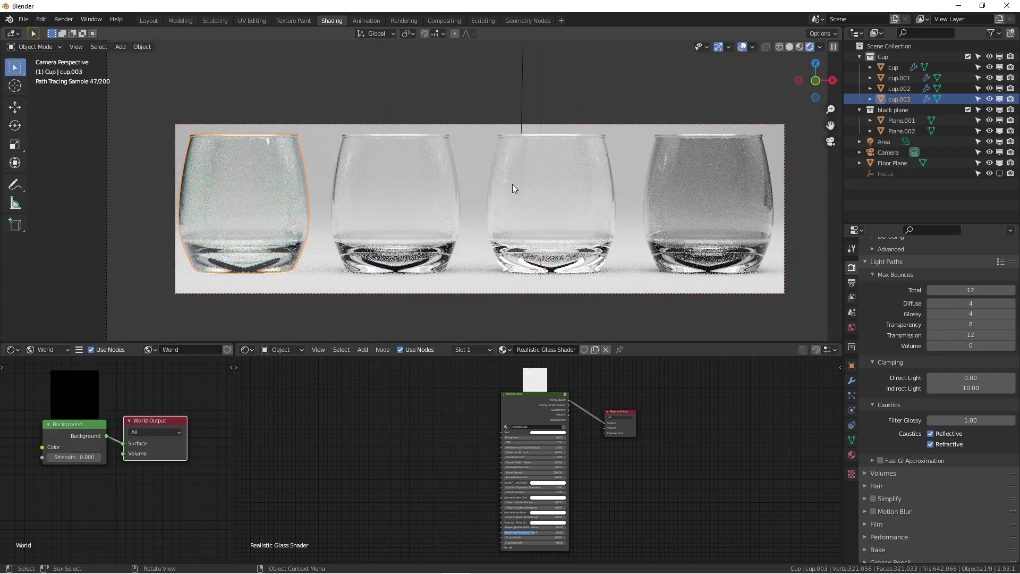
# Step: Select the third glass and maximize the Shader Editor on its 'glass' material
pyautogui.click(566, 195)
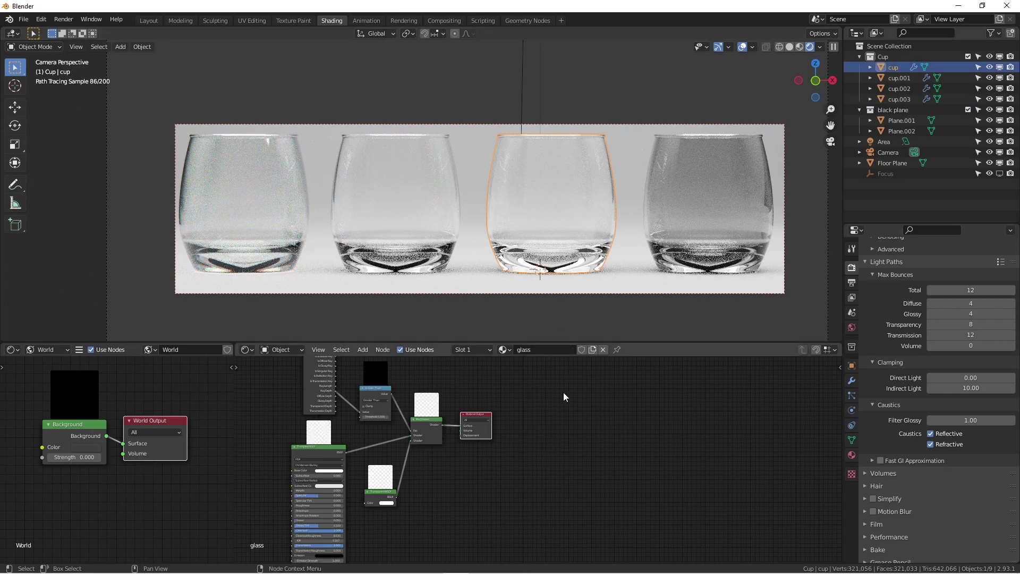
pyautogui.keyDown('ctrl'); pyautogui.hscroll(-4, 563, 392); pyautogui.keyUp('ctrl')
pyautogui.scroll(4, 497, 390)
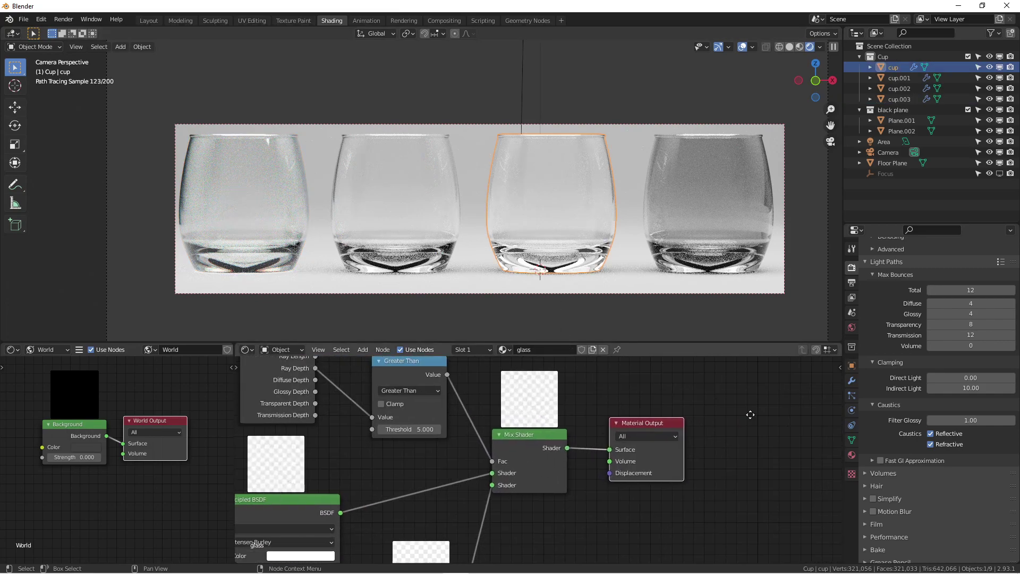
pyautogui.keyDown('ctrl'); pyautogui.hscroll(-2, 569, 388); pyautogui.keyUp('ctrl')
pyautogui.scroll(1, 538, 455)
pyautogui.keyDown('ctrl'); pyautogui.hscroll(-3, 480, 493); pyautogui.keyUp('ctrl')
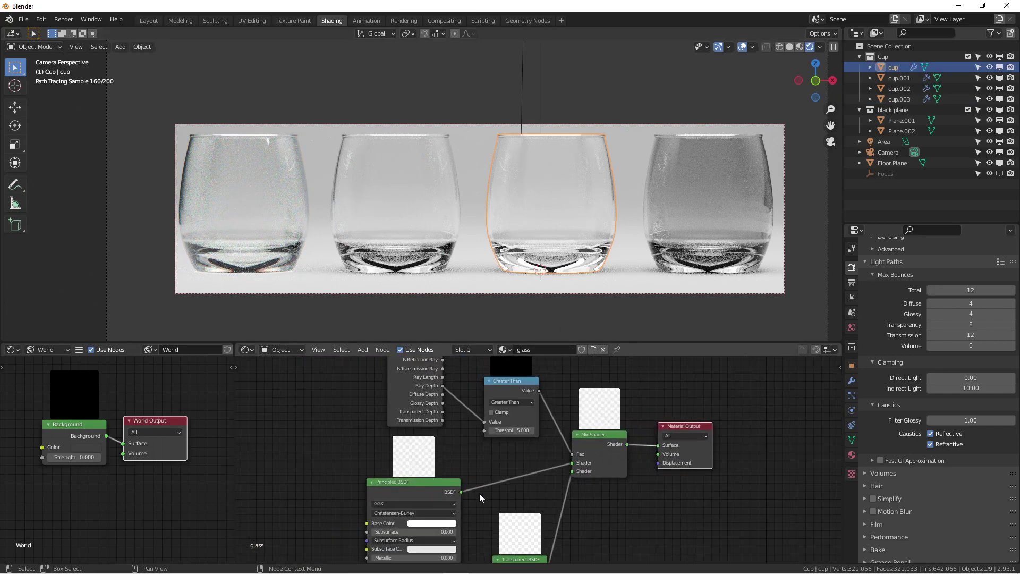
pyautogui.scroll(-3, 488, 472)
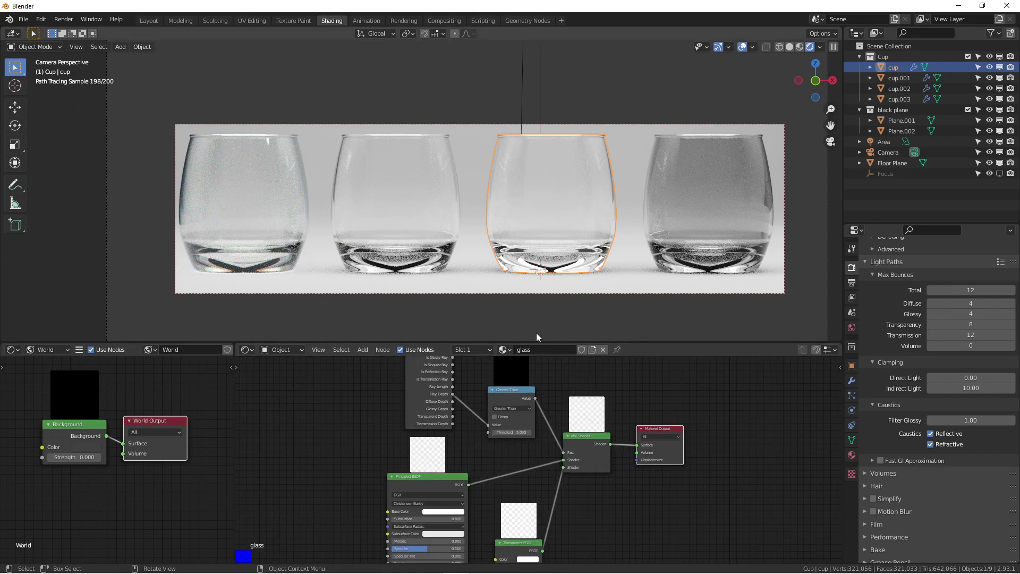
pyautogui.hotkey('ctrl', 'space')
pyautogui.scroll(-2, 540, 362)
pyautogui.keyDown('ctrl'); pyautogui.hscroll(-3, 567, 349); pyautogui.keyUp('ctrl')
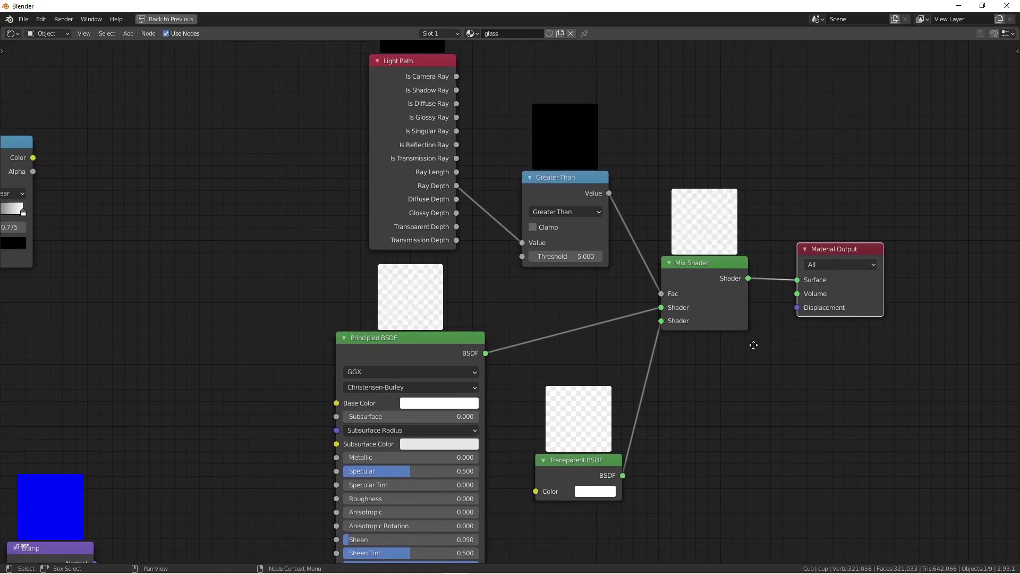
pyautogui.scroll(-1, 651, 343)
# Step: Rearrange the Transparent BSDF, Principled BSDF, Greater Than and Light Path nodes
pyautogui.moveTo(556, 352); pyautogui.dragTo(528, 283, button='middle')
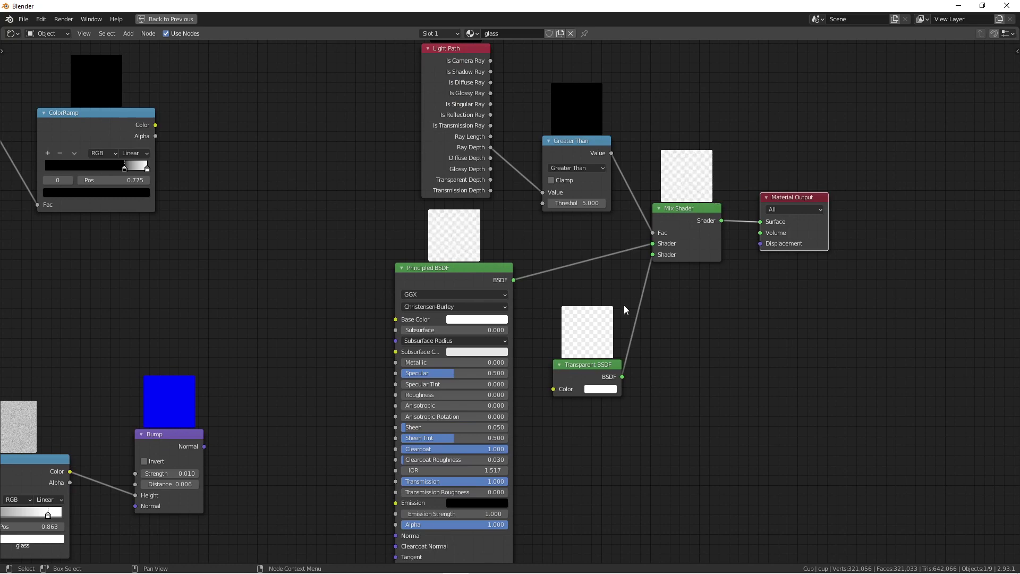
pyautogui.moveTo(585, 366); pyautogui.dragTo(596, 382)
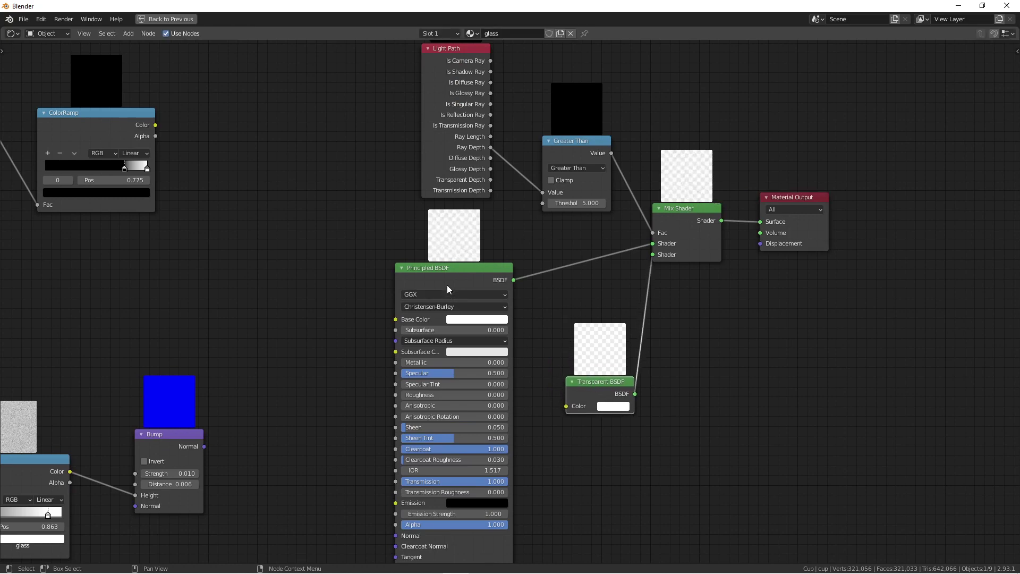
pyautogui.moveTo(448, 289); pyautogui.dragTo(460, 275)
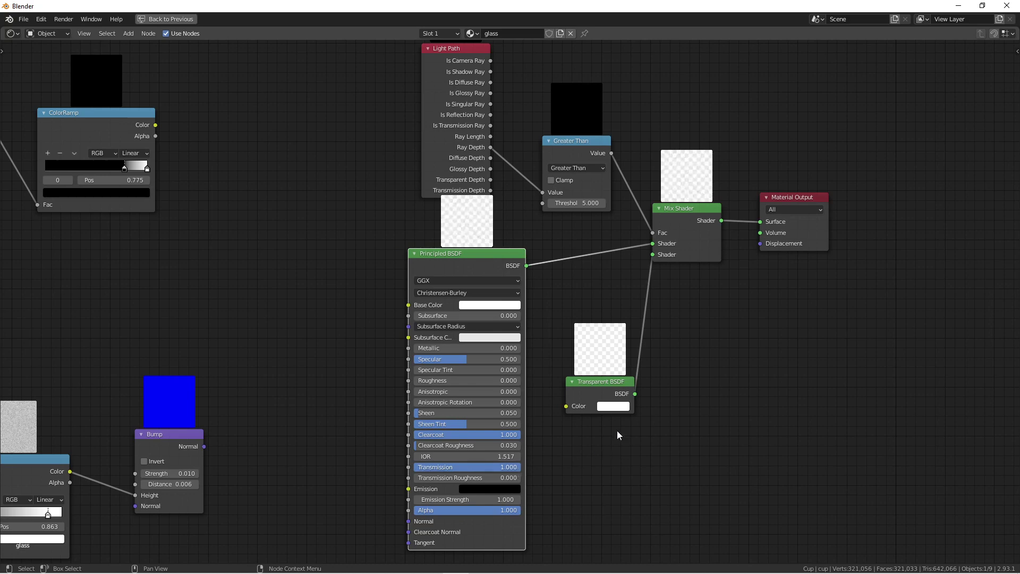
pyautogui.moveTo(717, 325); pyautogui.dragTo(735, 490, button='middle')
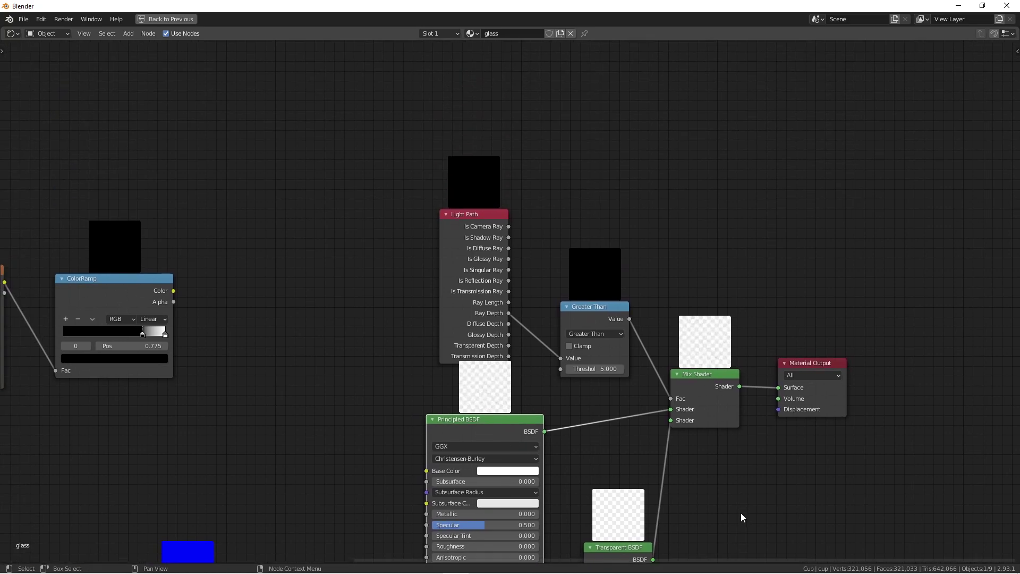
pyautogui.scroll(1, 616, 342)
pyautogui.moveTo(576, 338); pyautogui.dragTo(575, 307)
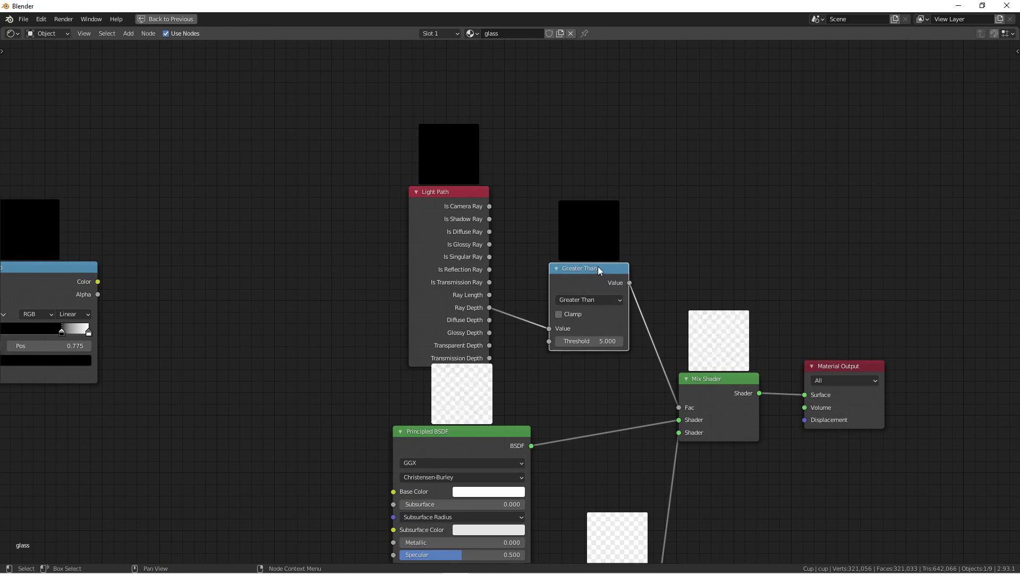
pyautogui.moveTo(597, 270); pyautogui.dragTo(613, 248)
pyautogui.moveTo(446, 193); pyautogui.dragTo(471, 167)
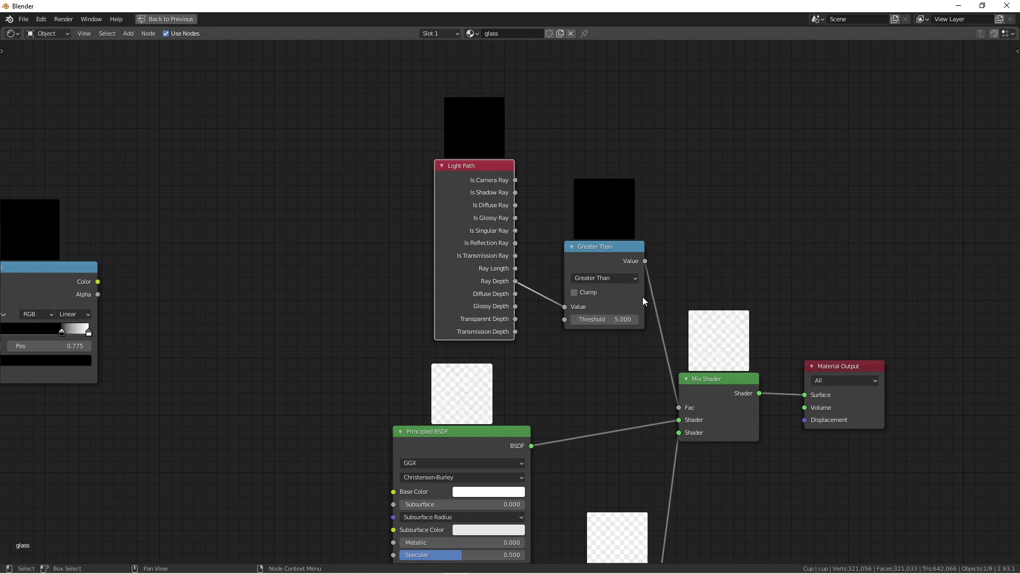
# Step: Pan the node tree to bring the texture and bump nodes into view
pyautogui.scroll(-4, 640, 276)
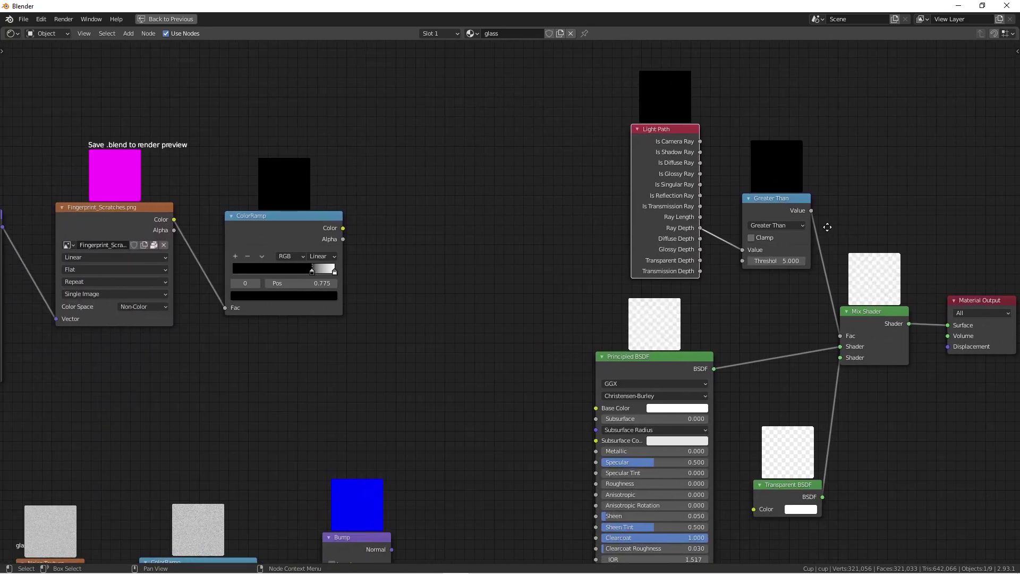
pyautogui.moveTo(556, 317); pyautogui.dragTo(620, 300, button='middle')
pyautogui.scroll(-2, 620, 301)
pyautogui.scroll(2, 569, 311)
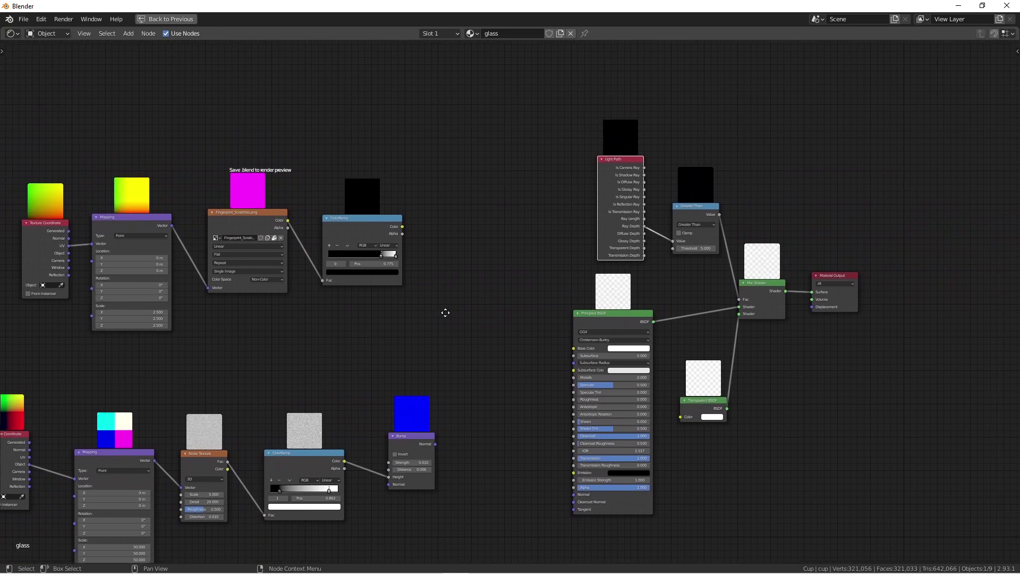
pyautogui.scroll(-5, 501, 291)
pyautogui.hscroll(-5, 501, 290)
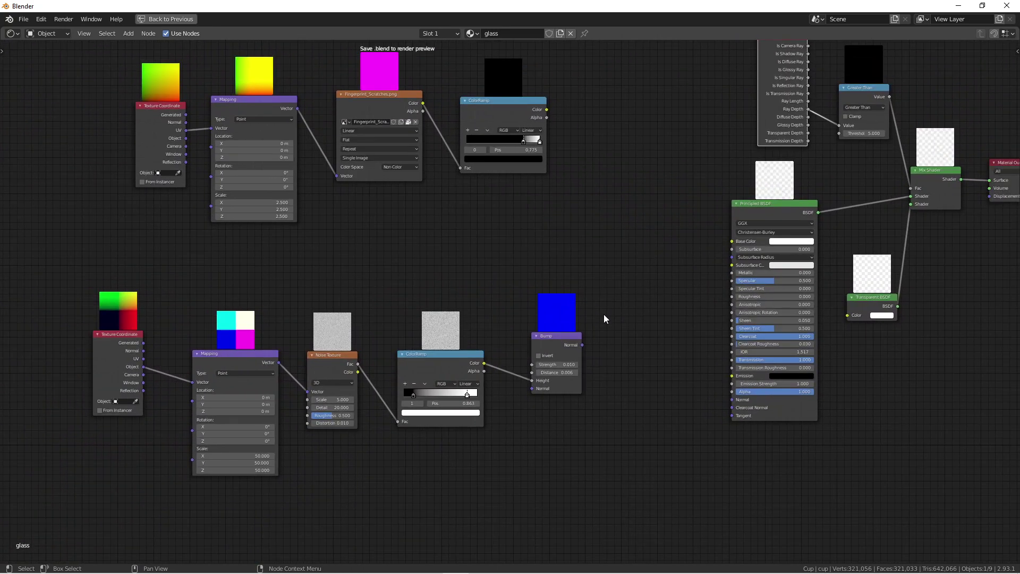
# Step: Nudge the Noise Texture and ColorRamp nodes slightly up and right
pyautogui.scroll(1, 603, 317)
pyautogui.moveTo(628, 330); pyautogui.dragTo(682, 312, button='middle')
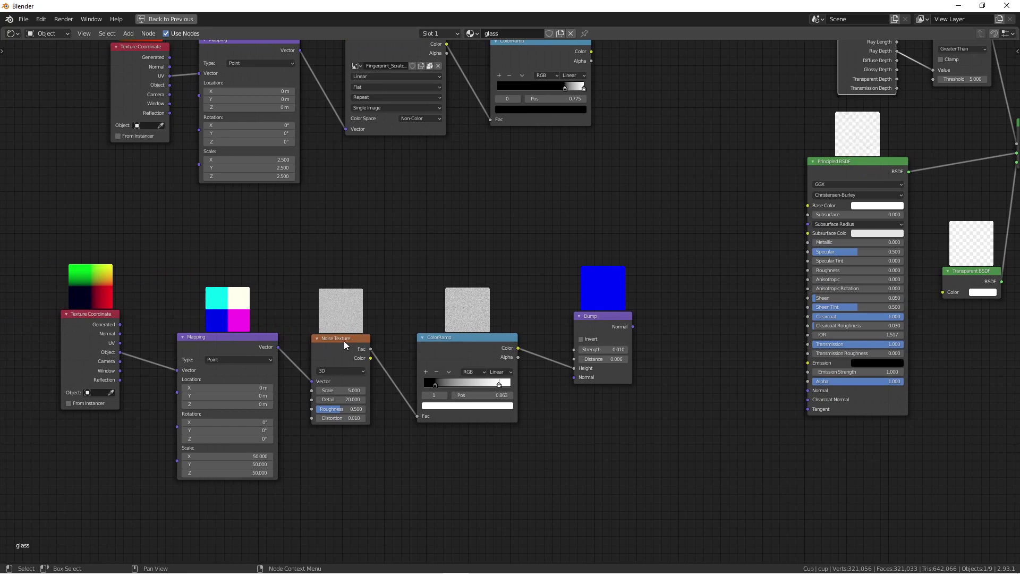
pyautogui.moveTo(344, 343); pyautogui.dragTo(361, 330)
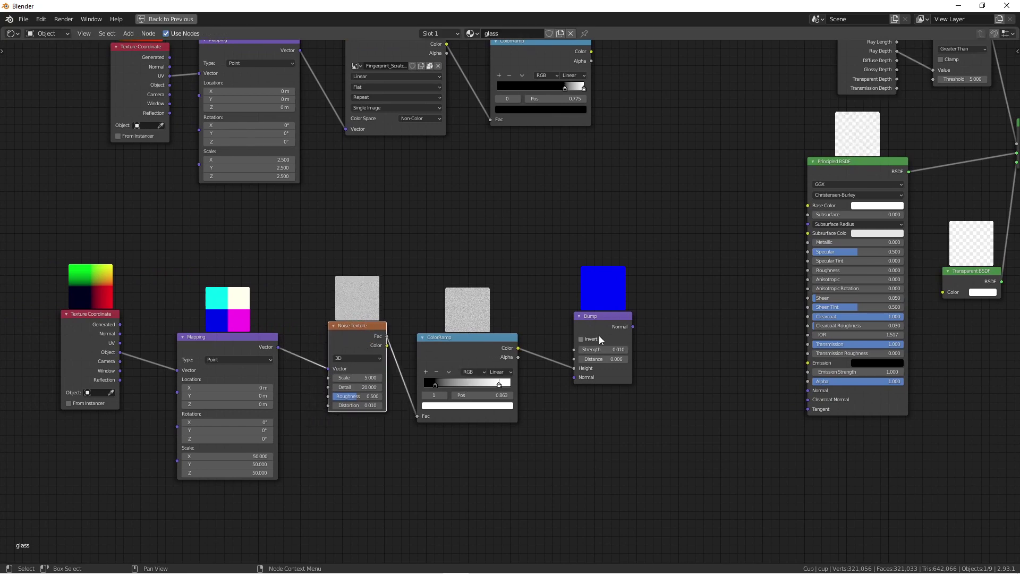
pyautogui.moveTo(504, 341); pyautogui.dragTo(508, 333)
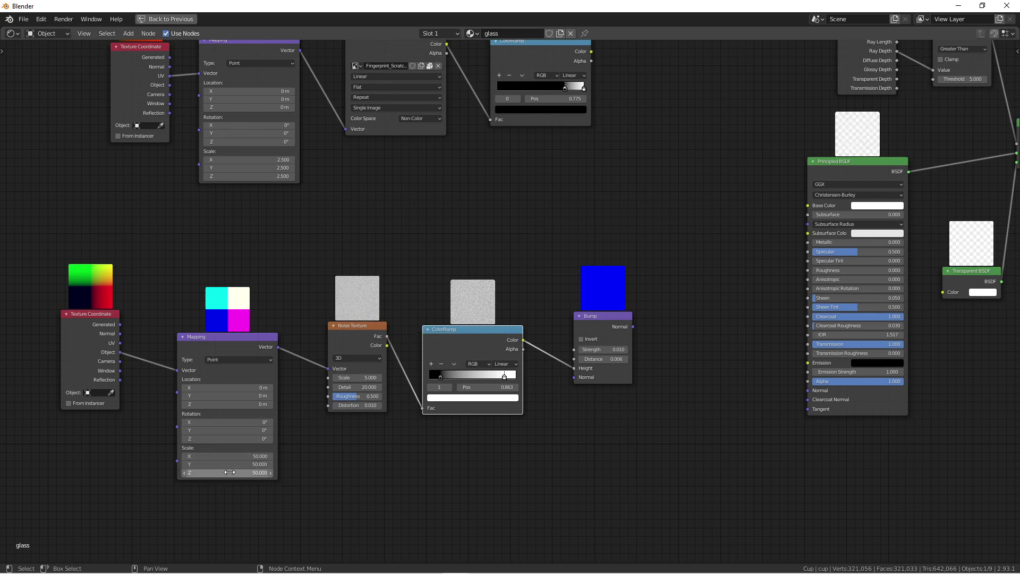
# Step: Connect the Bump output to the Principled BSDF Normal input and restore the Shading layout
pyautogui.moveTo(633, 326); pyautogui.dragTo(811, 393)
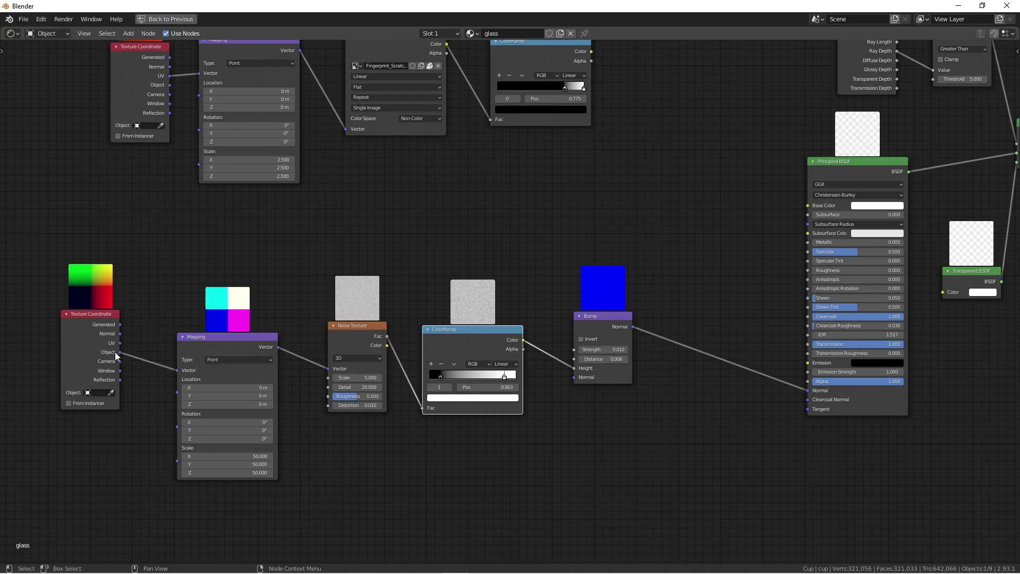
pyautogui.scroll(-1, 571, 249)
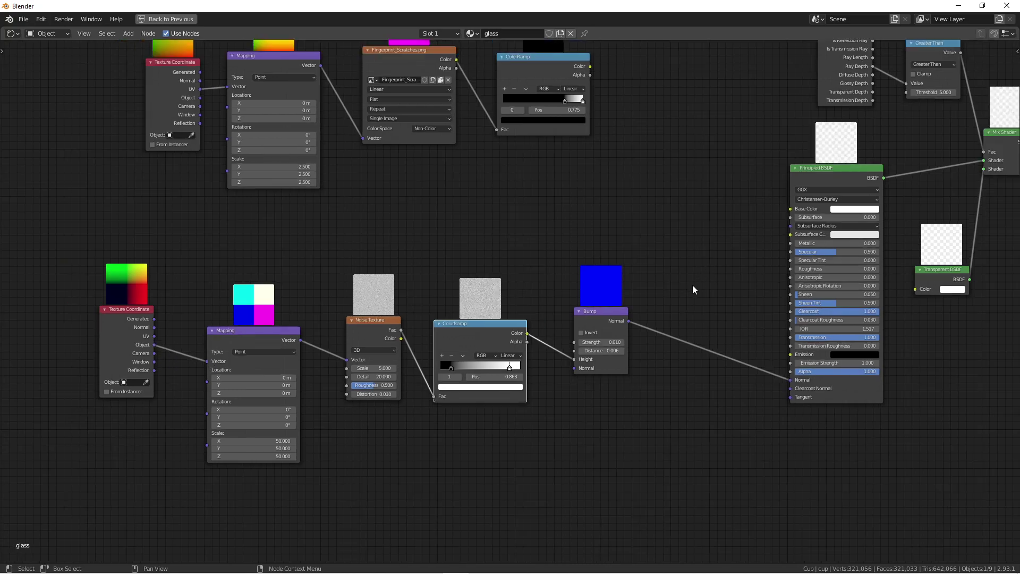
pyautogui.scroll(-2, 588, 359)
pyautogui.scroll(-1, 576, 323)
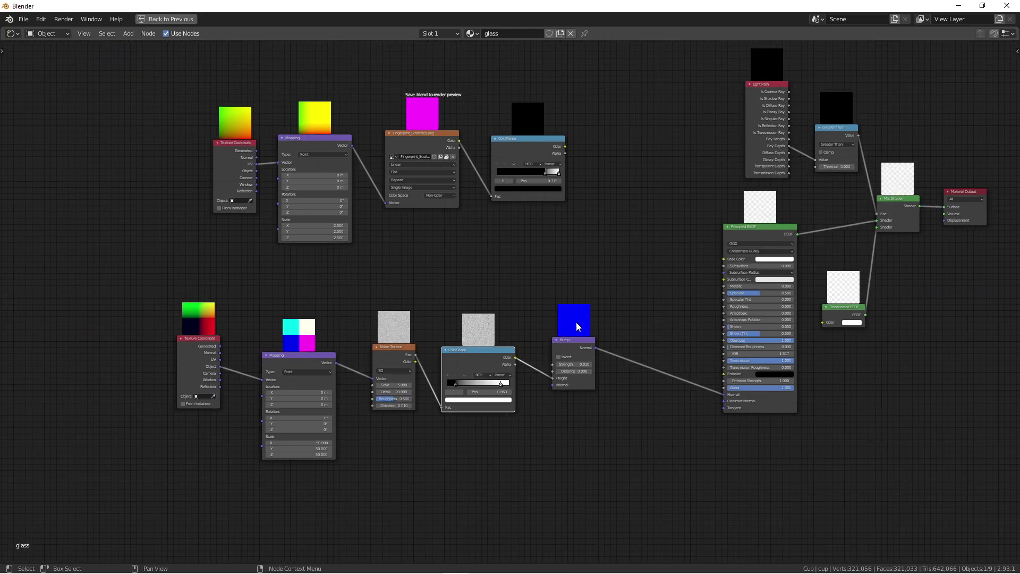
pyautogui.hotkey('ctrl', 'space')
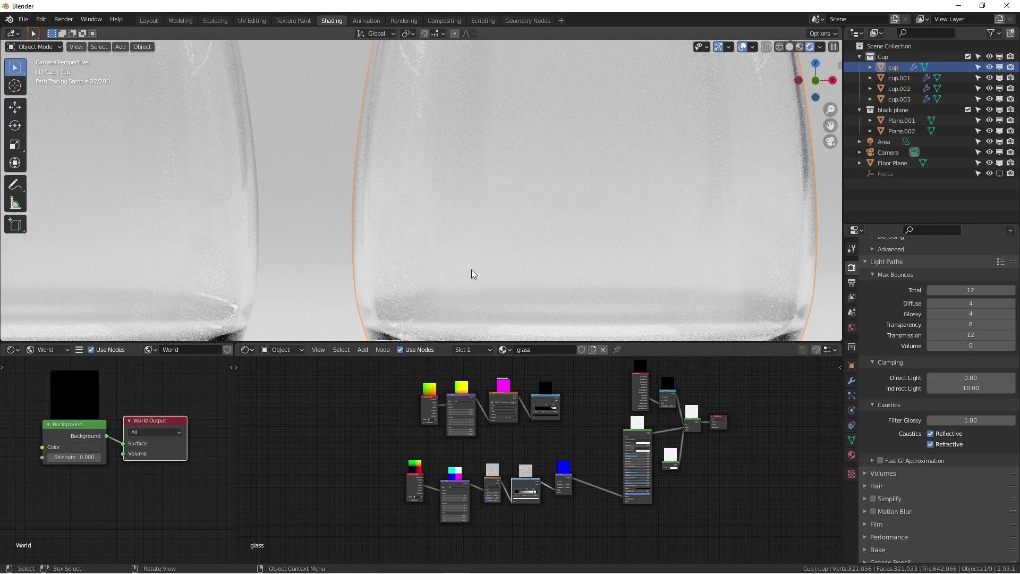
pyautogui.scroll(2, 563, 430)
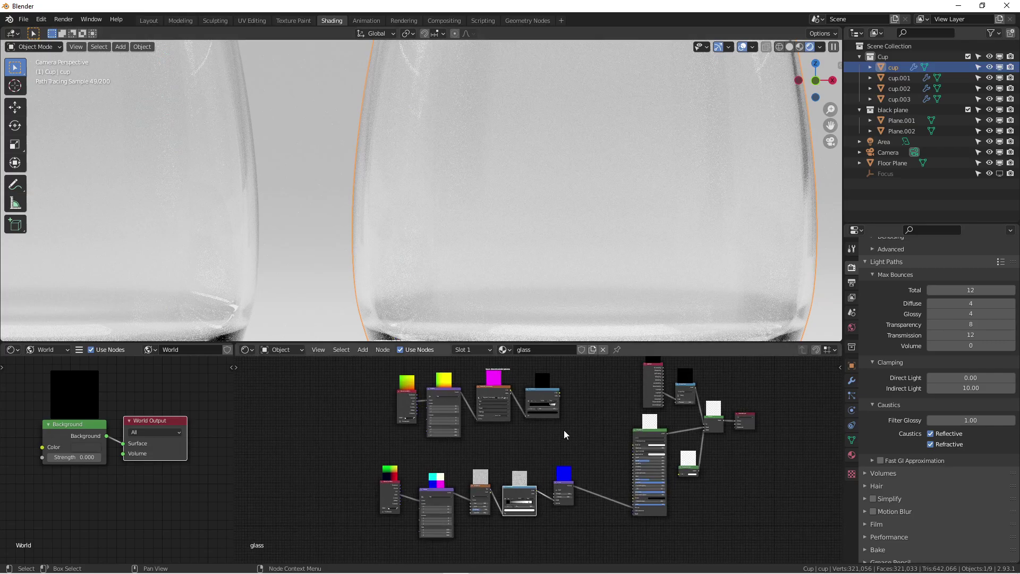
pyautogui.scroll(-3, 529, 252)
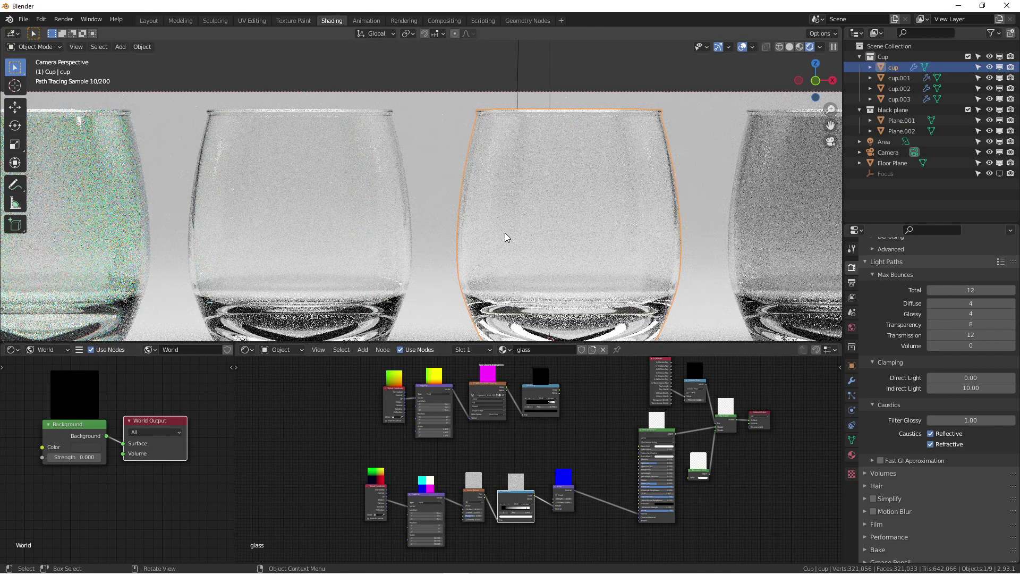
pyautogui.scroll(2, 581, 423)
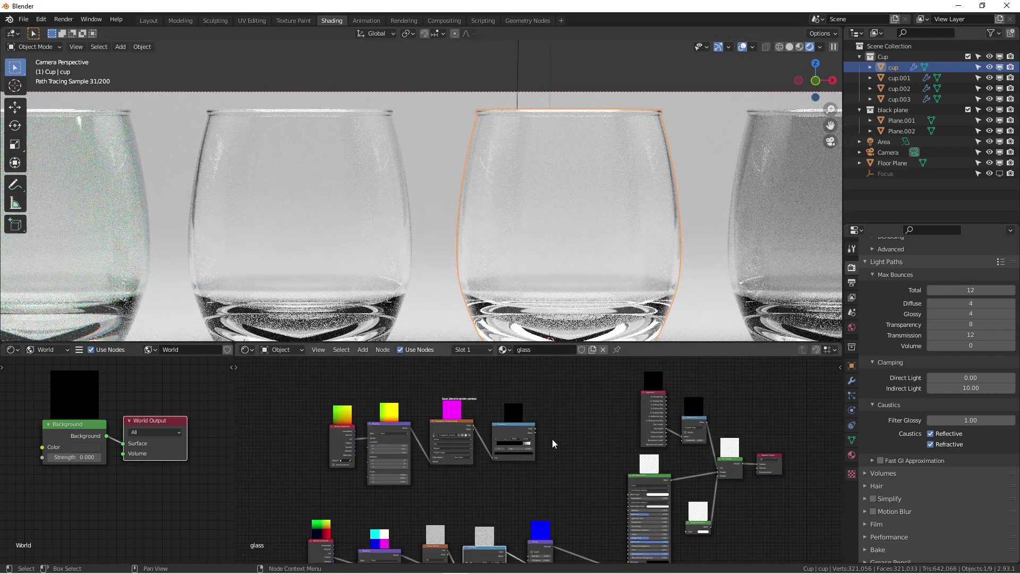
pyautogui.hotkey('ctrl', 'space')
pyautogui.scroll(-1, 559, 428)
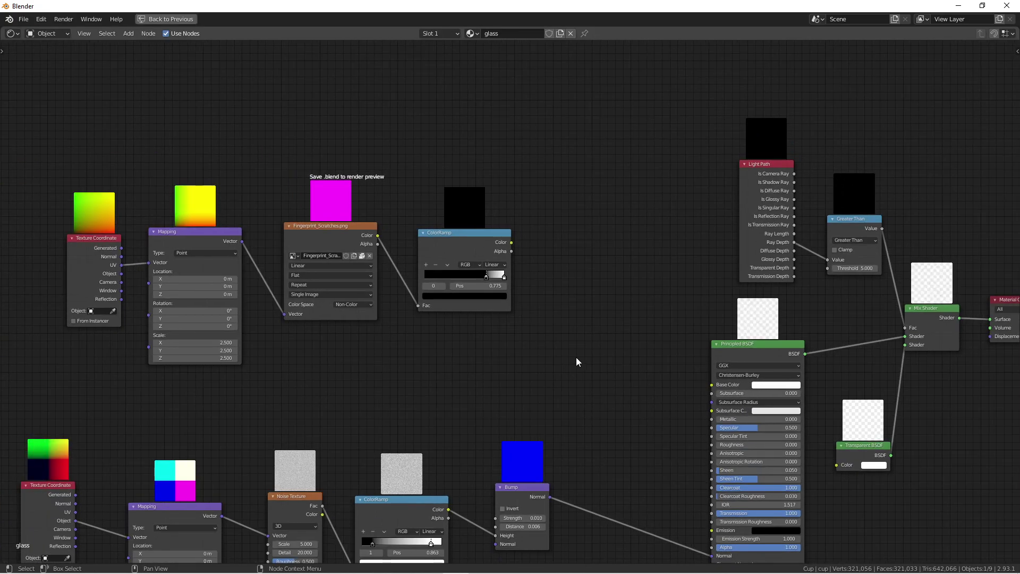
pyautogui.moveTo(576, 359); pyautogui.dragTo(627, 364, button='middle')
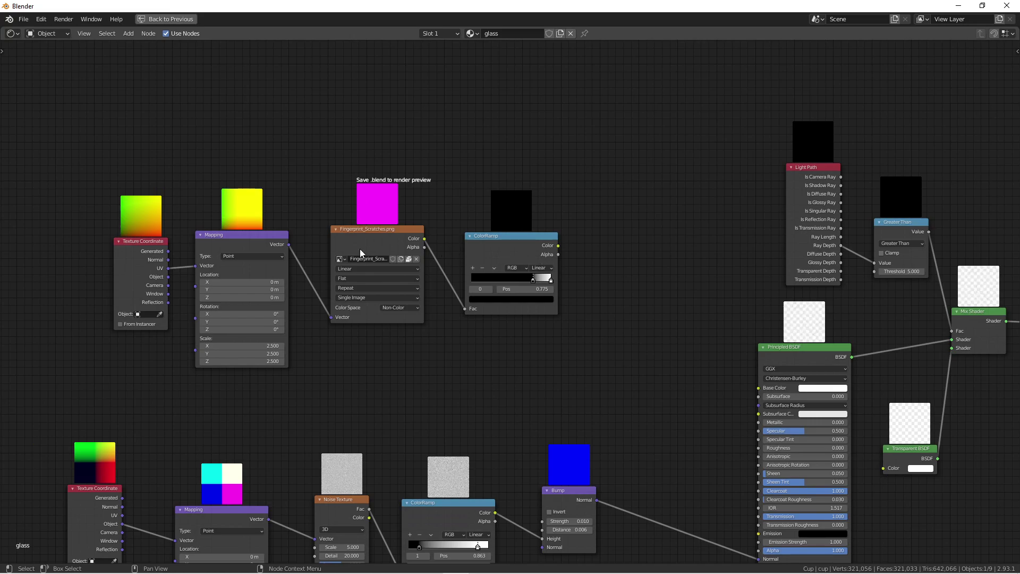
pyautogui.scroll(-3, 572, 281)
pyautogui.hotkey('ctrl', 'space')
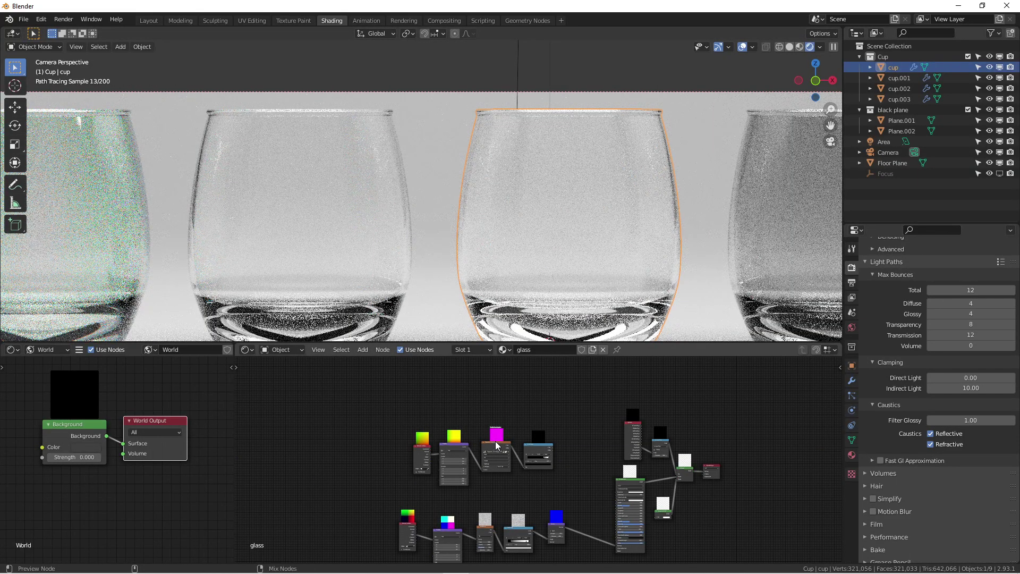
pyautogui.keyDown('ctrl'); pyautogui.keyDown('shift'); pyautogui.click(497, 445); pyautogui.keyUp('shift'); pyautogui.keyUp('ctrl')
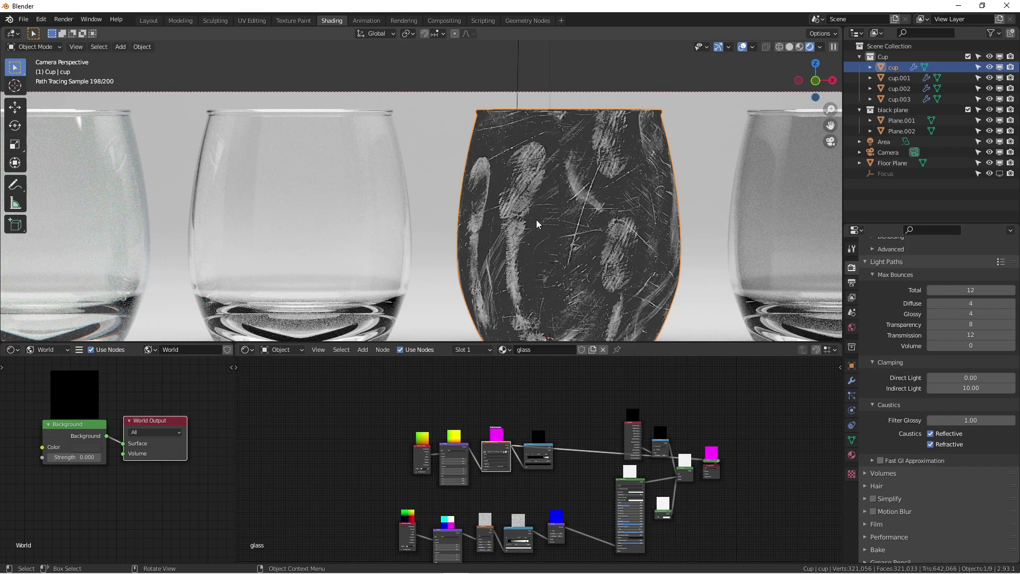
# Step: Ctrl+Shift+click the Mix Shader to wire it back into the Material Output
pyautogui.scroll(1, 701, 478)
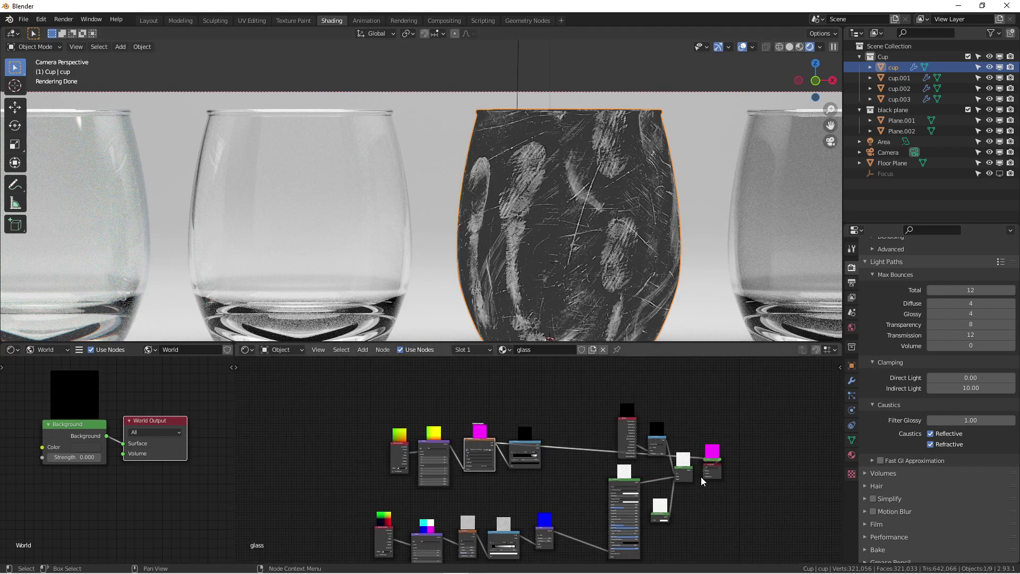
pyautogui.scroll(3, 690, 475)
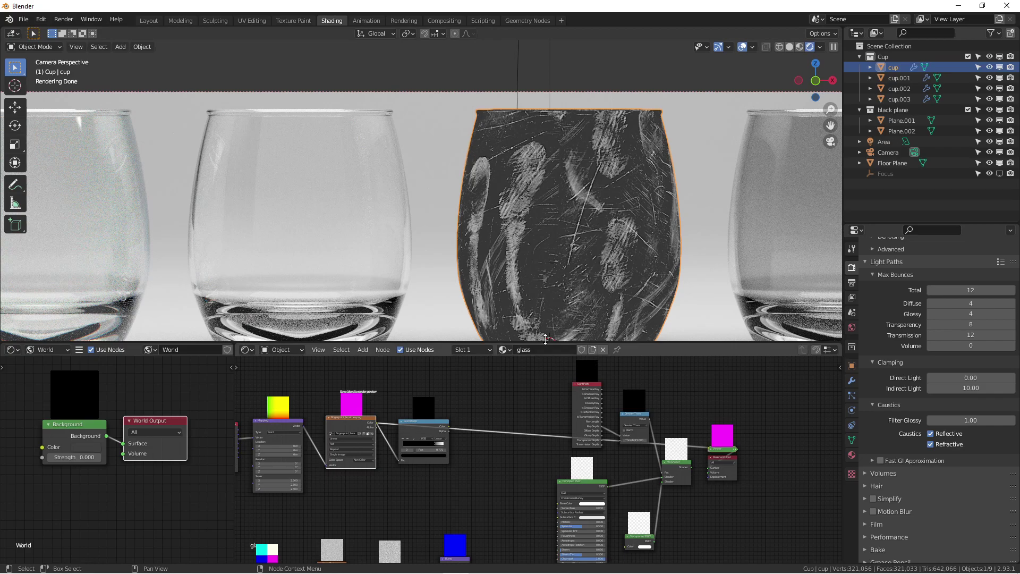
pyautogui.keyDown('ctrl'); pyautogui.keyDown('shift'); pyautogui.click(681, 468); pyautogui.keyUp('shift'); pyautogui.keyUp('ctrl')
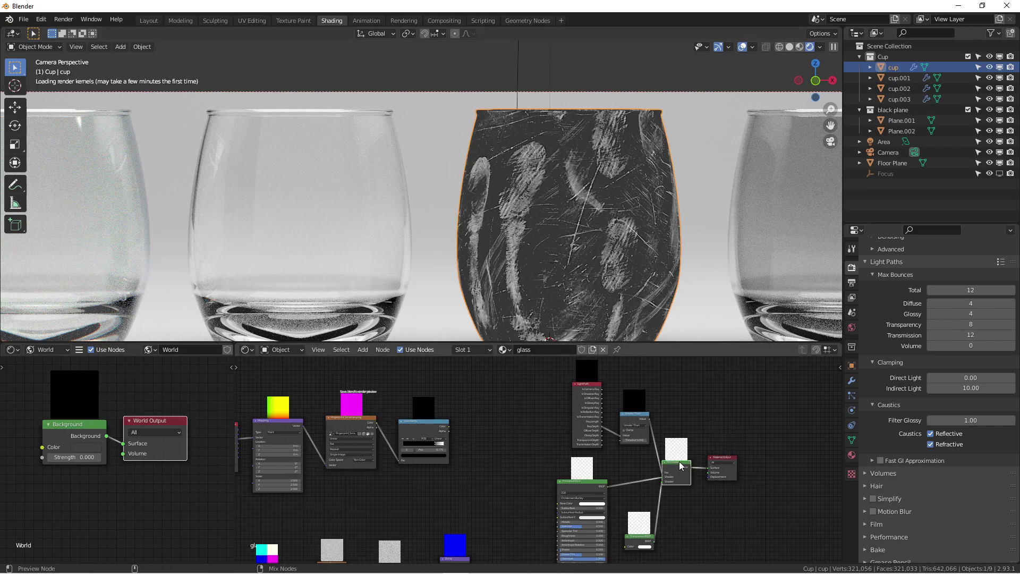
# Step: Test-link the fingerprint ColorRamp's Color to the glass shader's Base Color and check the render
pyautogui.scroll(2, 455, 448)
pyautogui.moveTo(454, 443); pyautogui.dragTo(643, 405, button='middle')
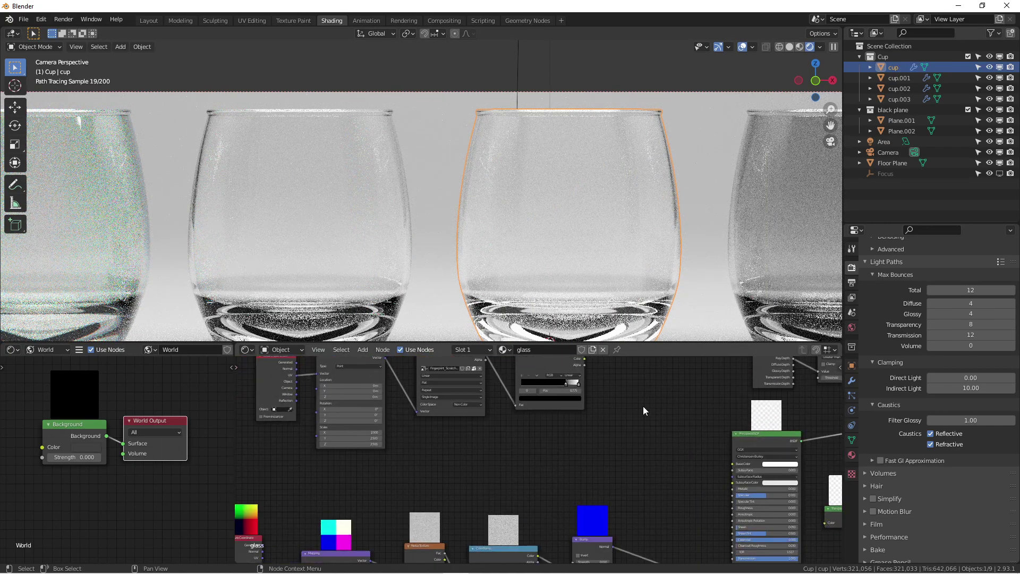
pyautogui.scroll(-2, 643, 406)
pyautogui.moveTo(608, 444); pyautogui.dragTo(564, 445, button='middle')
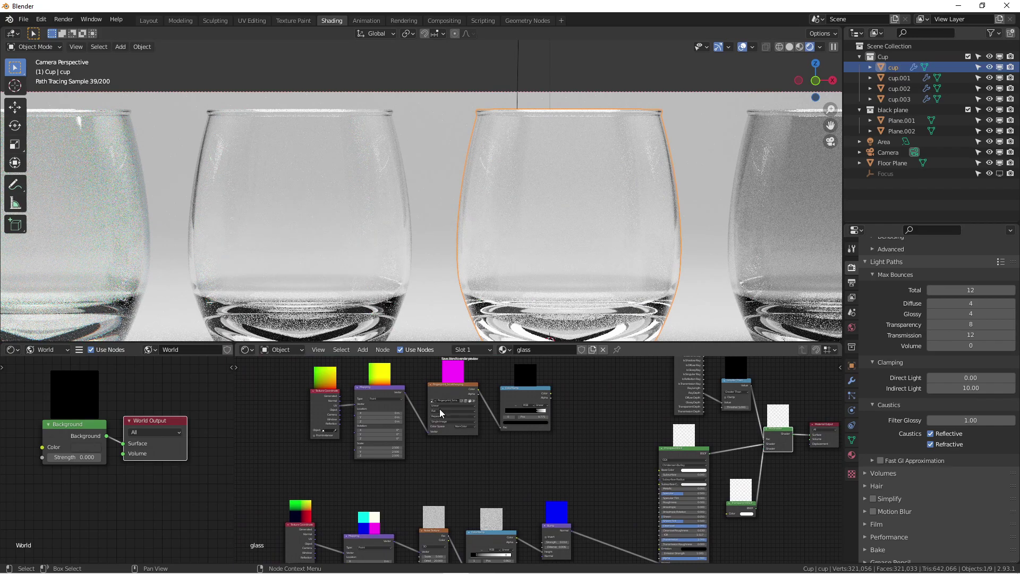
pyautogui.scroll(2, 524, 447)
pyautogui.hotkey('ctrl', 'space')
pyautogui.scroll(-2, 532, 452)
pyautogui.moveTo(390, 224); pyautogui.dragTo(565, 351, button='middle')
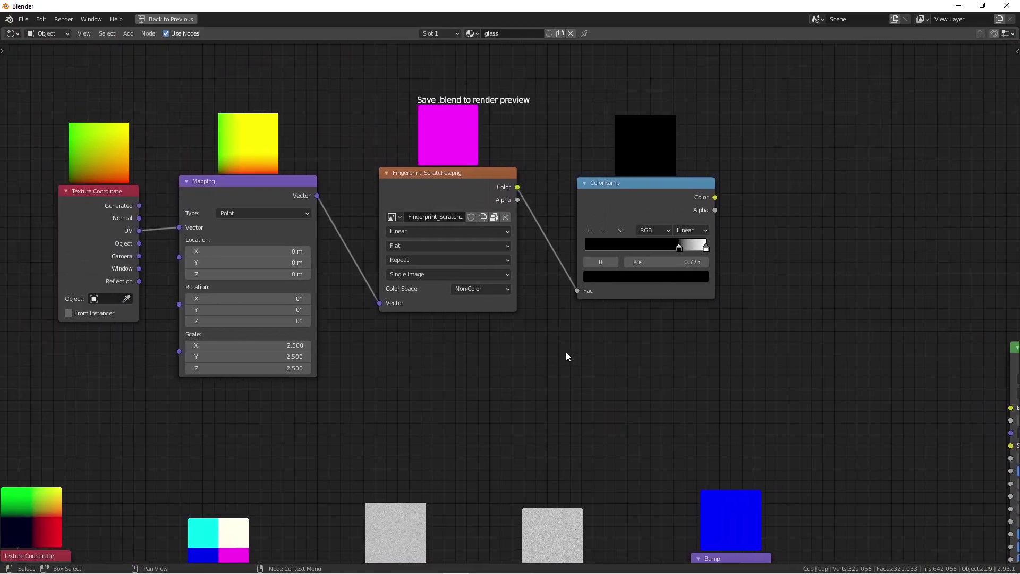
pyautogui.scroll(-1, 566, 352)
pyautogui.moveTo(650, 228); pyautogui.dragTo(534, 213, button='middle')
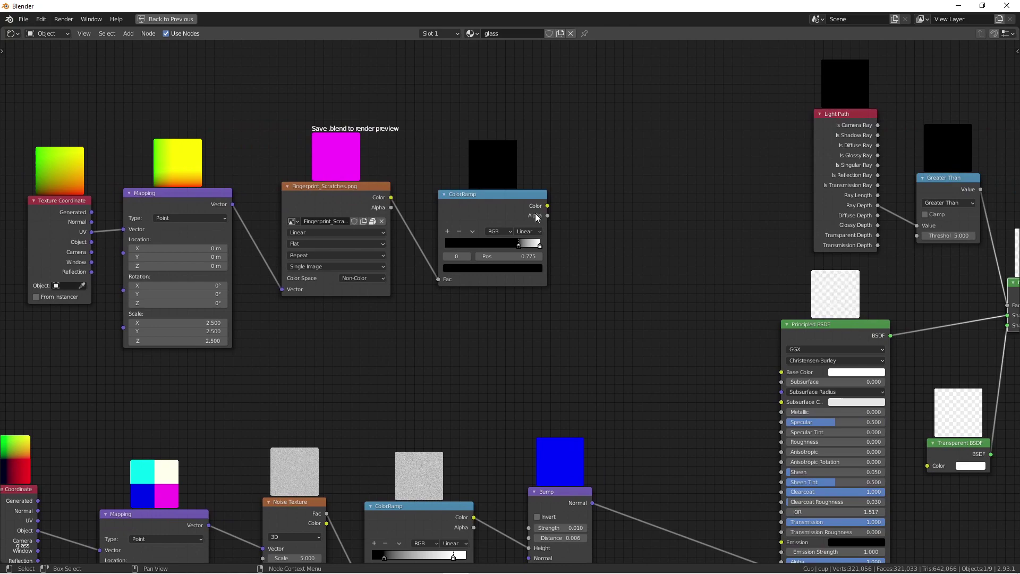
pyautogui.moveTo(548, 205); pyautogui.dragTo(788, 374)
pyautogui.scroll(-3, 678, 371)
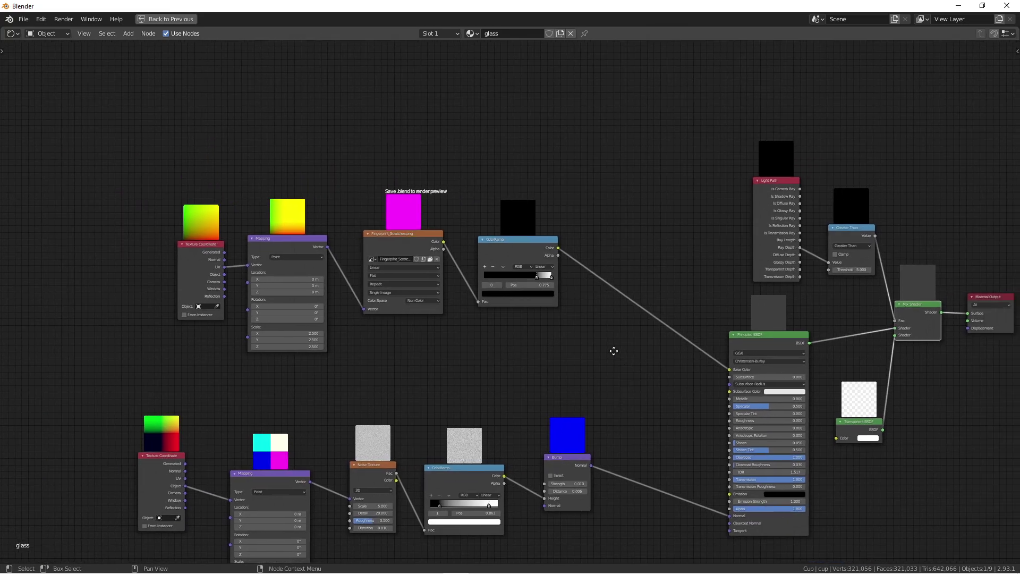
pyautogui.hotkey('ctrl', 'space')
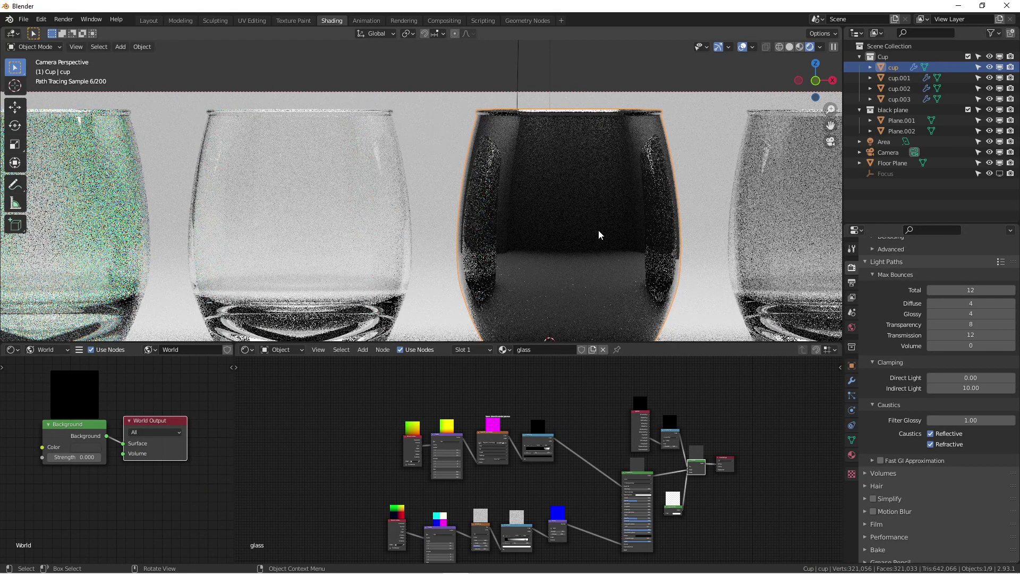
# Step: Feed the ColorRamp Alpha into the shader's Alpha and cut the Base Color link
pyautogui.moveTo(585, 465); pyautogui.dragTo(509, 428, button='middle')
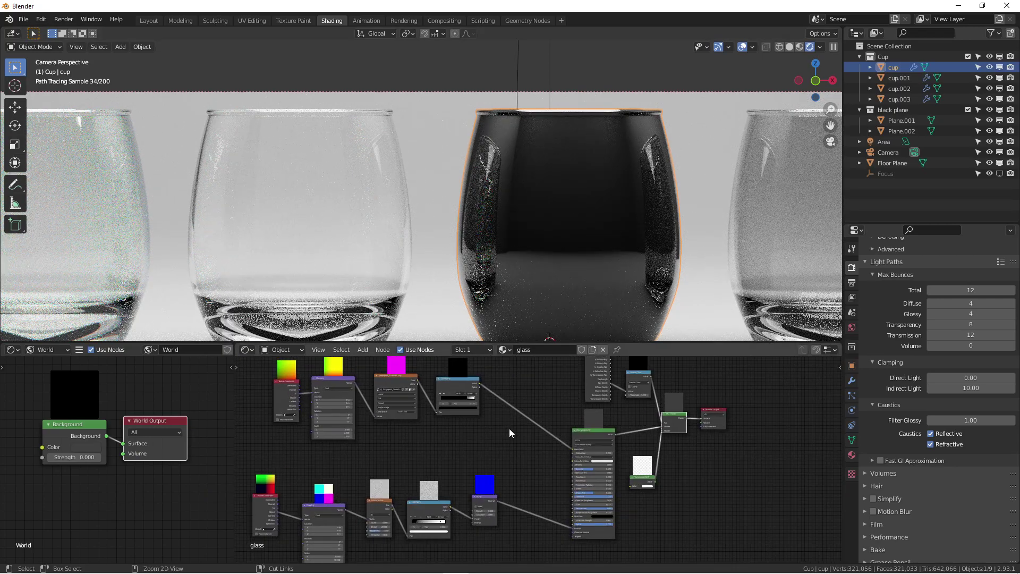
pyautogui.hotkey('ctrl', 'space')
pyautogui.moveTo(361, 119); pyautogui.dragTo(596, 465)
pyautogui.keyDown('ctrl'); pyautogui.moveTo(535, 184); pyautogui.dragTo(517, 259, button='right'); pyautogui.keyUp('ctrl')
pyautogui.scroll(-5, 518, 253)
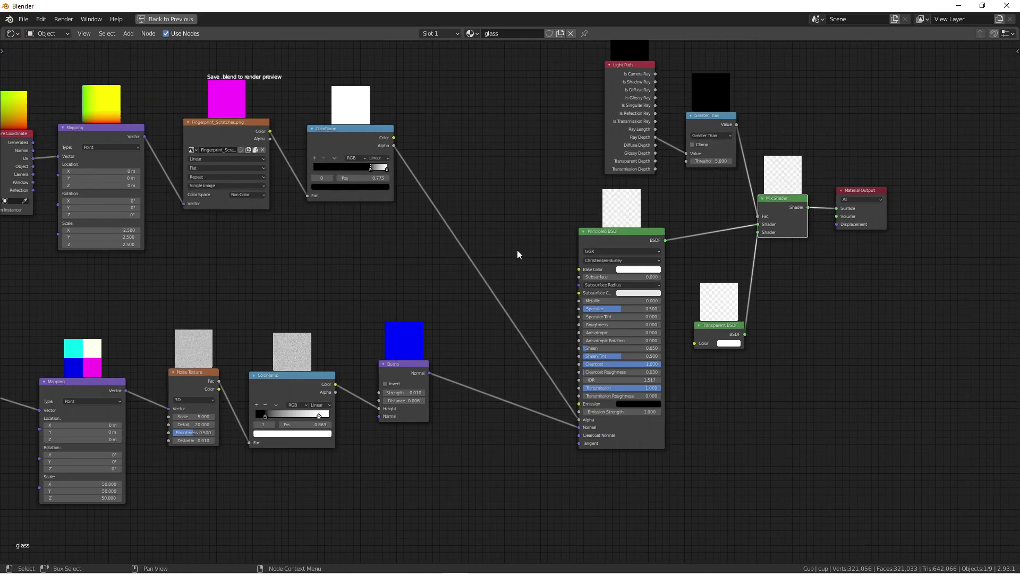
pyautogui.hotkey('ctrl', 'space')
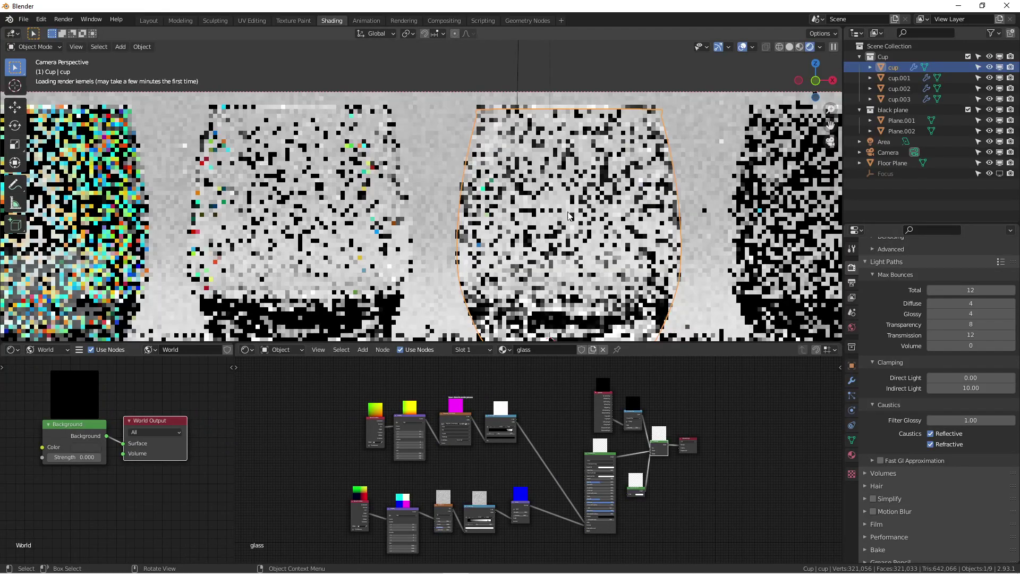
# Step: Preview the scratch mask ColorRamp and move its white stop further right
pyautogui.scroll(2, 549, 221)
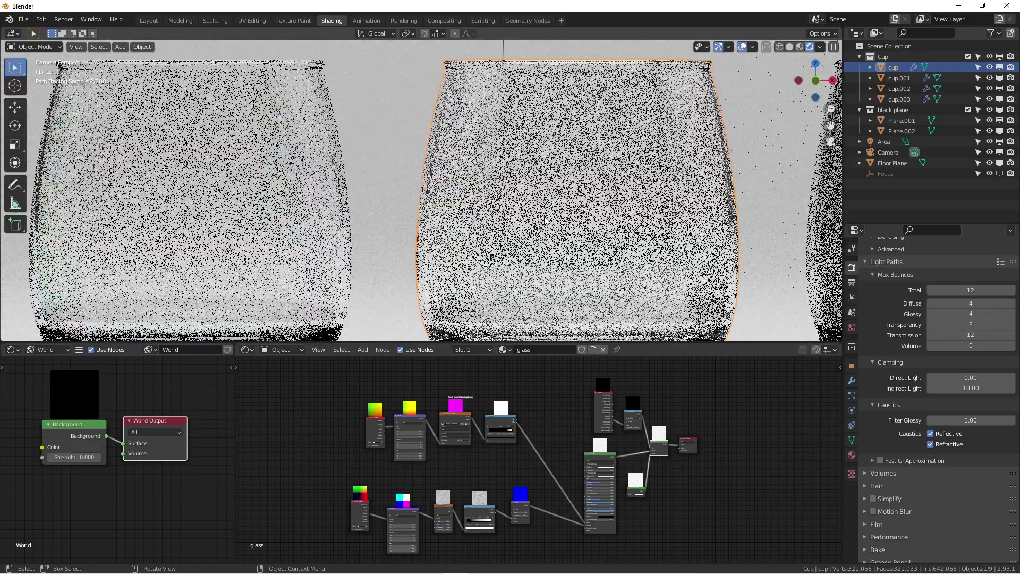
pyautogui.scroll(2, 545, 219)
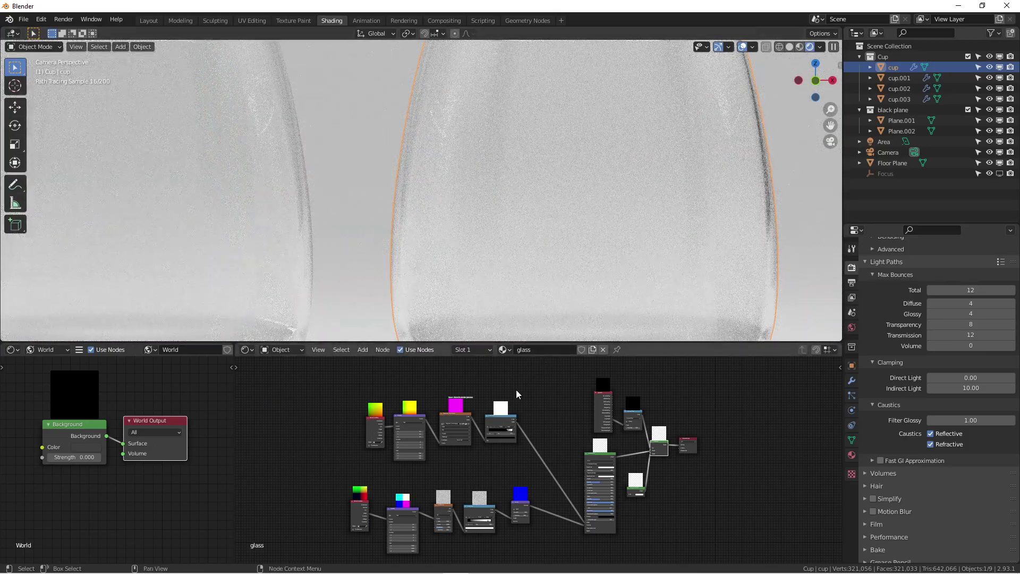
pyautogui.keyDown('ctrl'); pyautogui.keyDown('shift'); pyautogui.click(499, 416); pyautogui.keyUp('shift'); pyautogui.keyUp('ctrl')
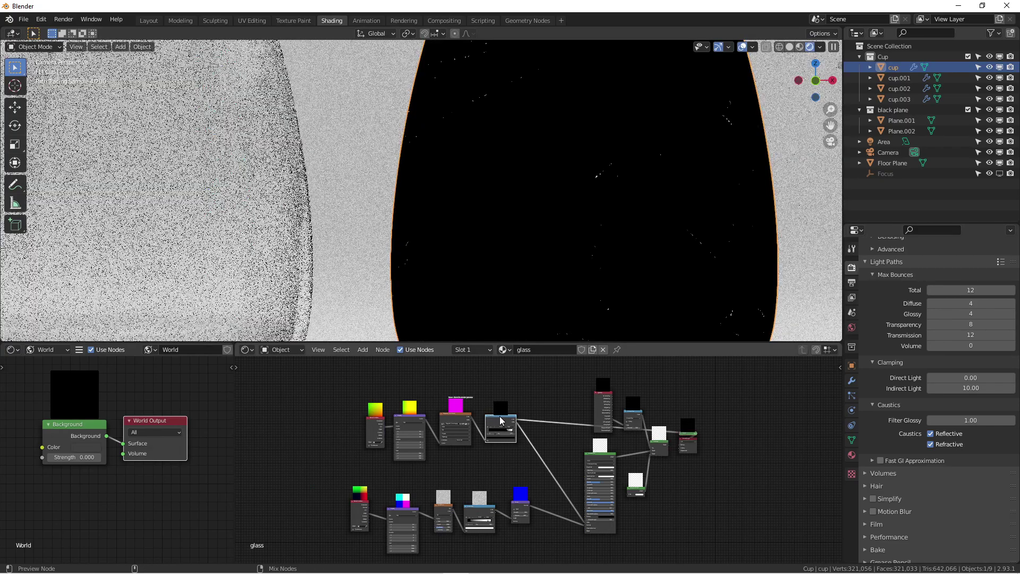
pyautogui.scroll(3, 504, 420)
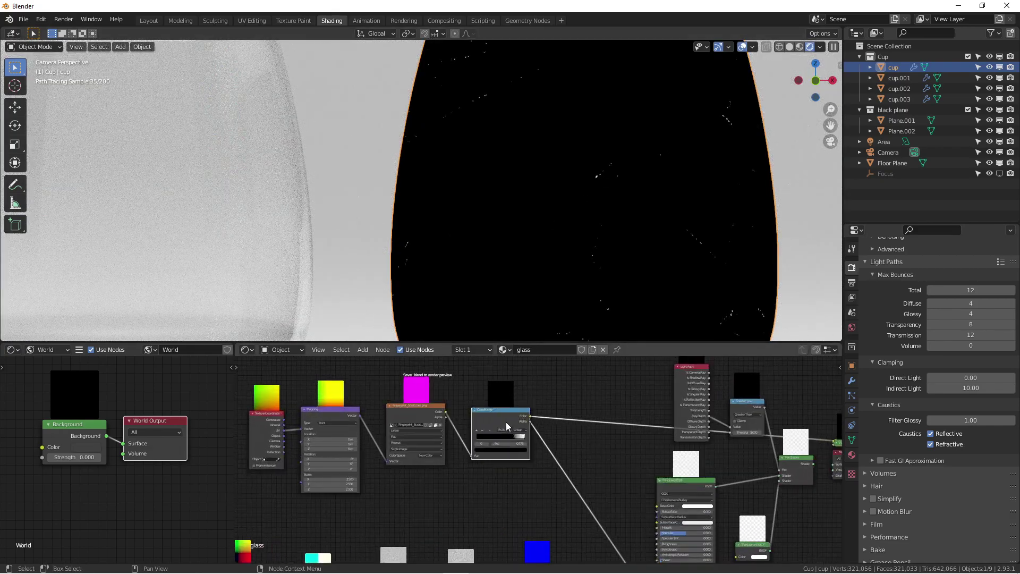
pyautogui.scroll(2, 494, 422)
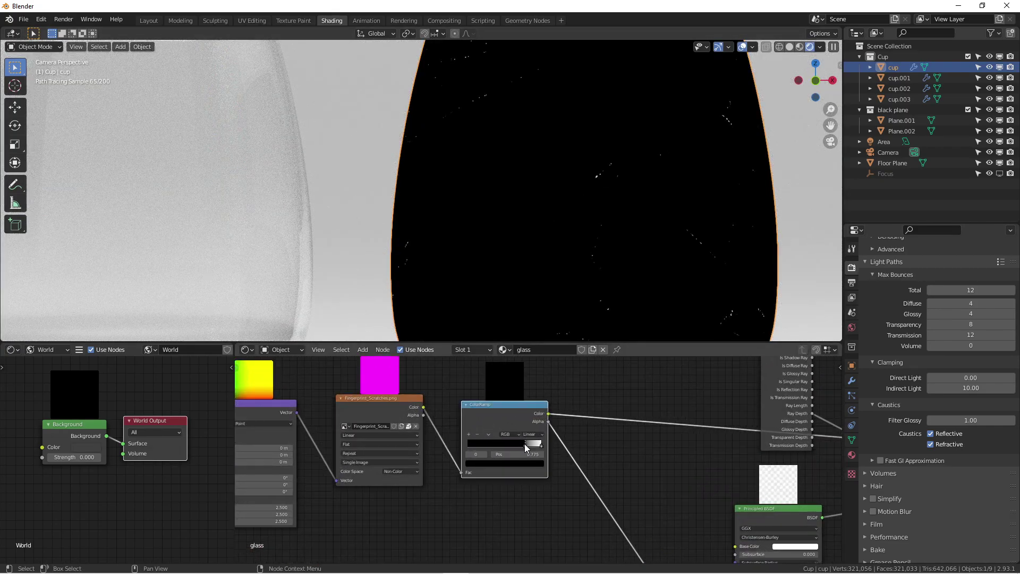
pyautogui.moveTo(525, 444)
pyautogui.mouseDown()
pyautogui.moveTo(533, 444)
pyautogui.moveTo(515, 445)
pyautogui.mouseUp()
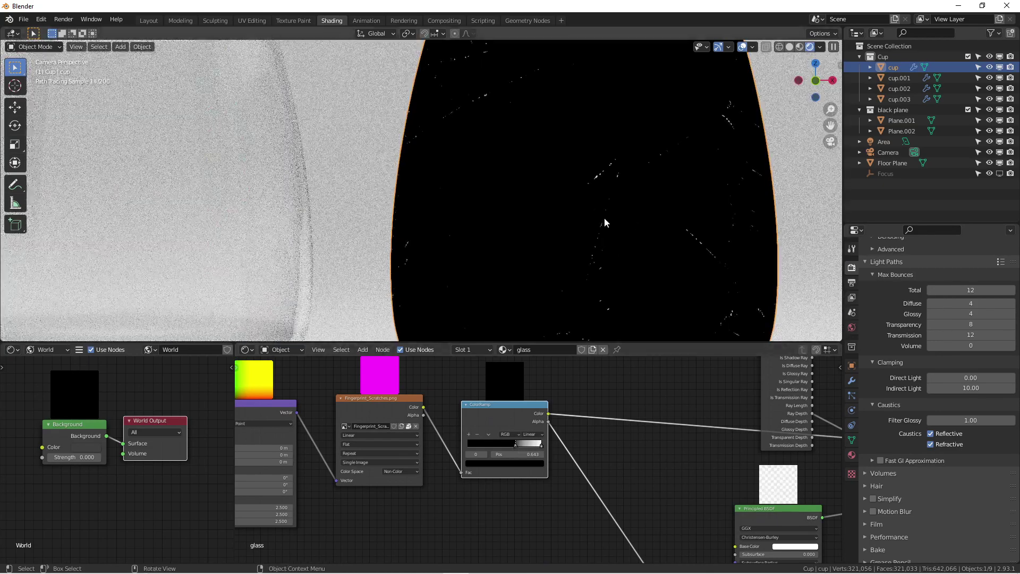
# Step: Preview the Mix Shader output again and cut the two mask links into the shader node
pyautogui.scroll(-2, 549, 414)
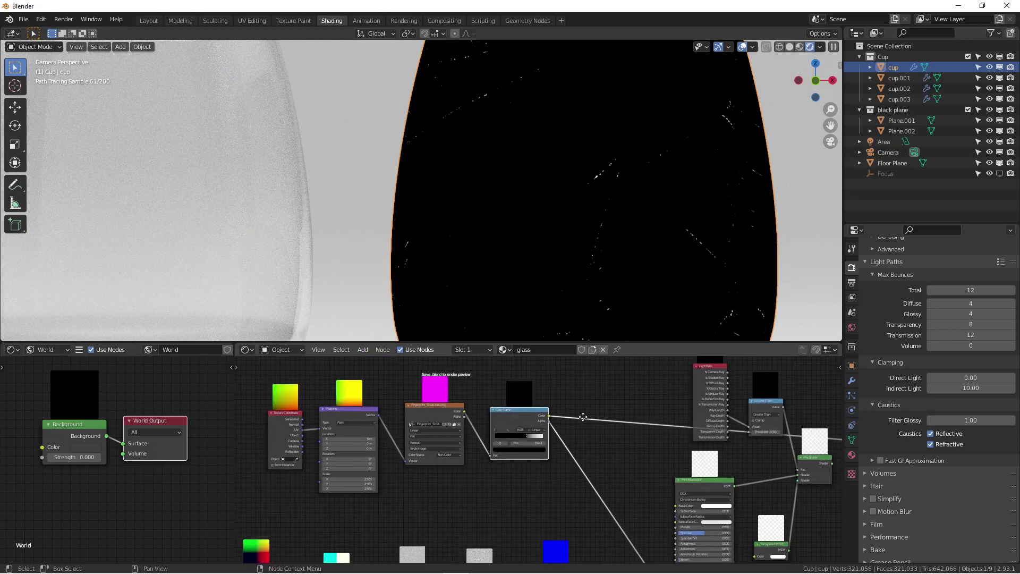
pyautogui.moveTo(583, 416); pyautogui.dragTo(444, 422, button='middle')
pyautogui.keyDown('ctrl'); pyautogui.keyDown('shift'); pyautogui.click(683, 467); pyautogui.keyUp('shift'); pyautogui.keyUp('ctrl')
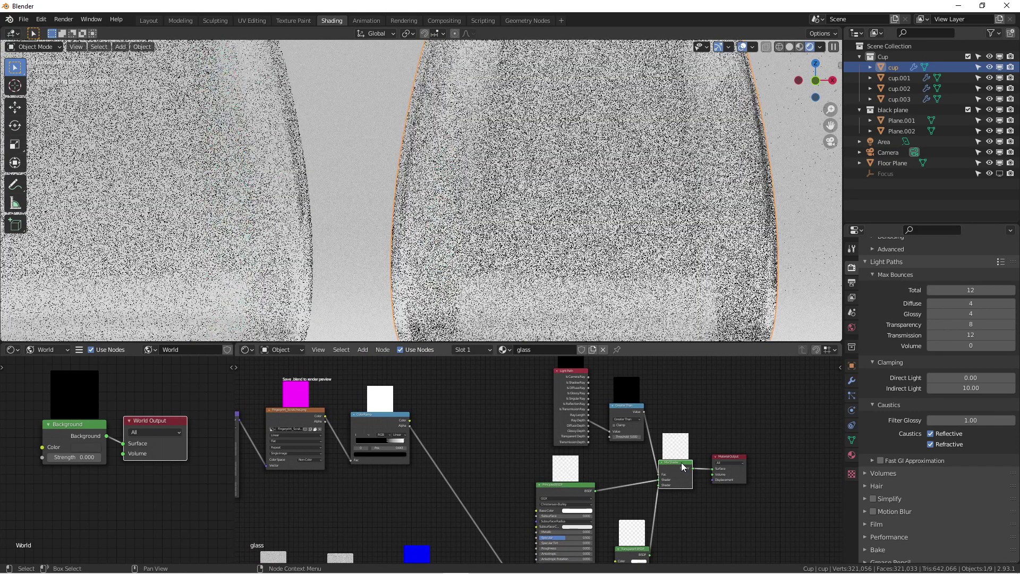
pyautogui.scroll(-3, 470, 460)
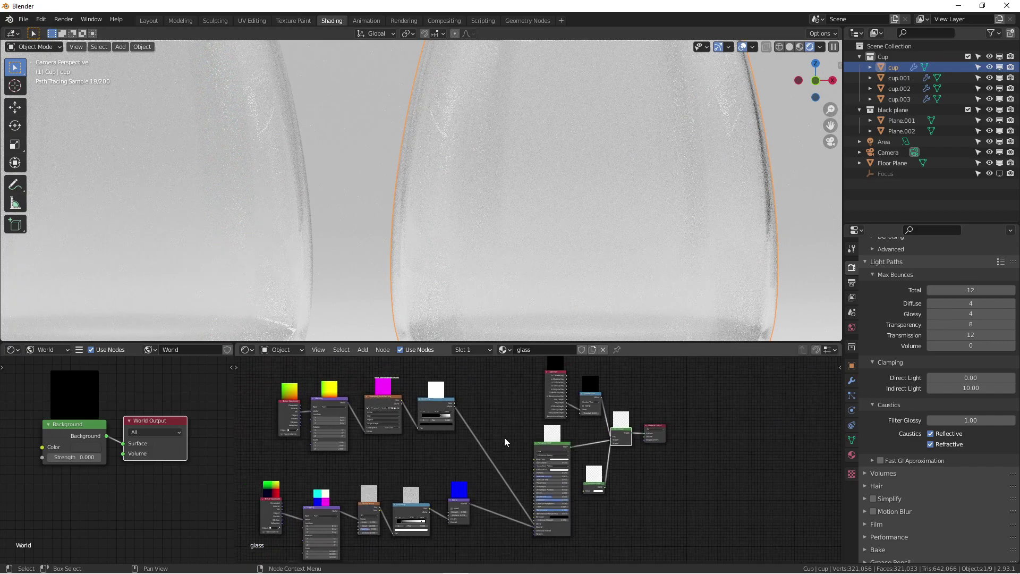
pyautogui.scroll(-1, 504, 437)
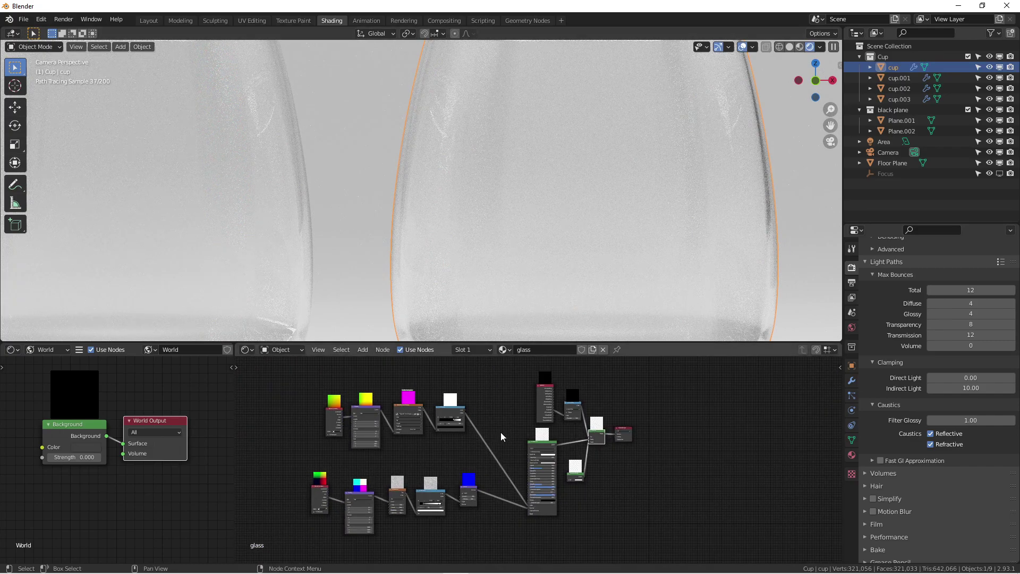
pyautogui.moveTo(500, 431); pyautogui.dragTo(549, 436, button='middle')
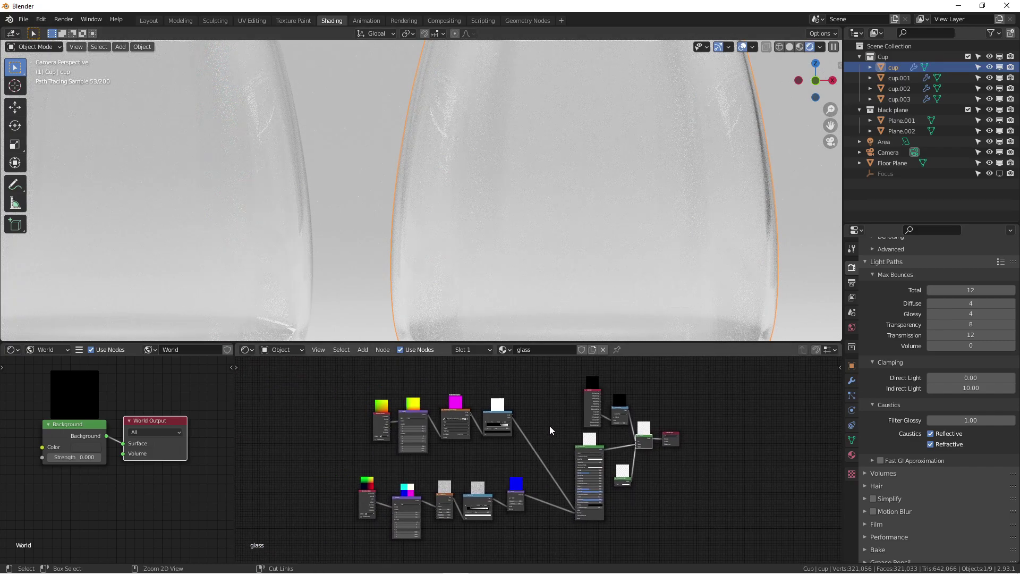
pyautogui.keyDown('ctrl'); pyautogui.moveTo(549, 426); pyautogui.dragTo(571, 556, button='right'); pyautogui.keyUp('ctrl')
# Step: Frame the camera view of all four glasses and maximize the 3D viewport
pyautogui.press('Home')
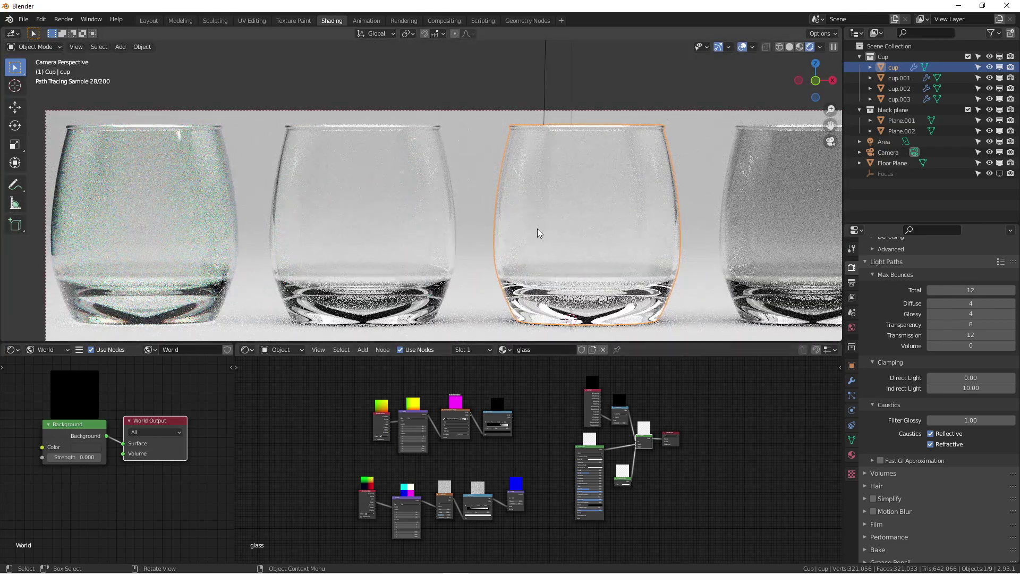
pyautogui.scroll(-3, 535, 230)
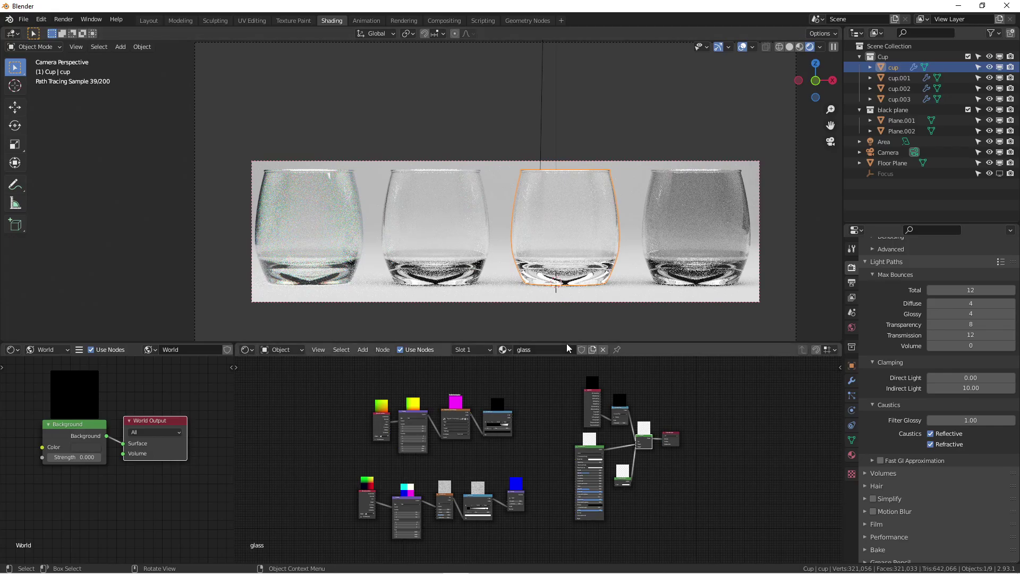
pyautogui.moveTo(567, 344); pyautogui.dragTo(566, 431)
pyautogui.scroll(-1, 565, 336)
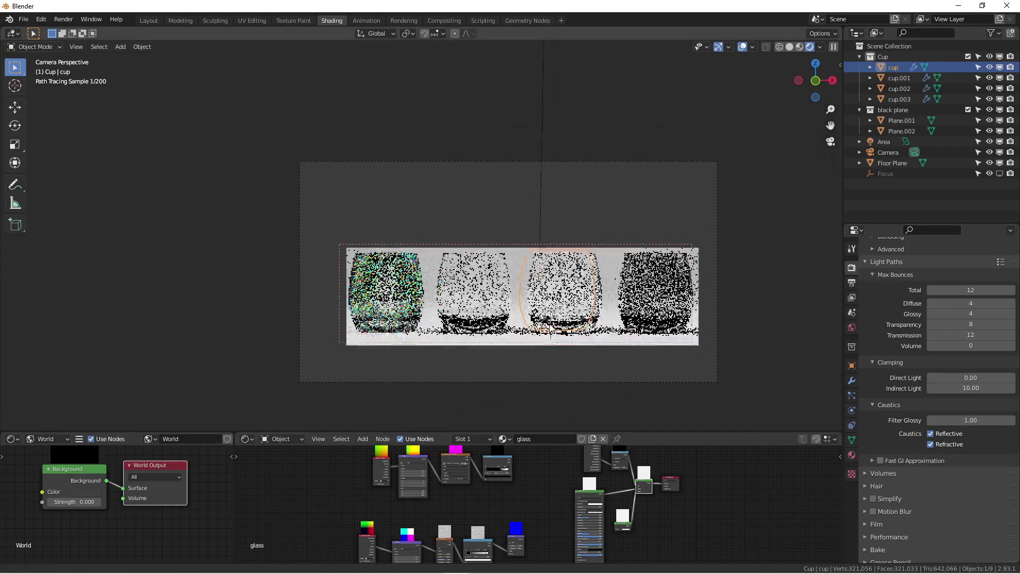
pyautogui.scroll(4, 553, 325)
pyautogui.scroll(-1, 560, 308)
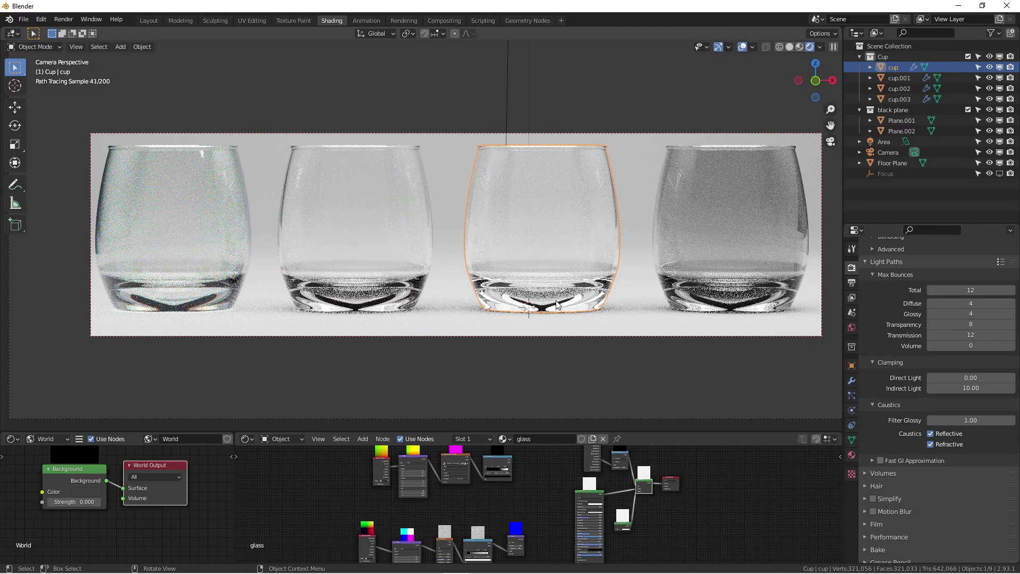
pyautogui.hotkey('ctrl', 'space')
# Step: Select the first, second and third glasses in turn, then restore the shading workspace layout
pyautogui.scroll(-2, 548, 306)
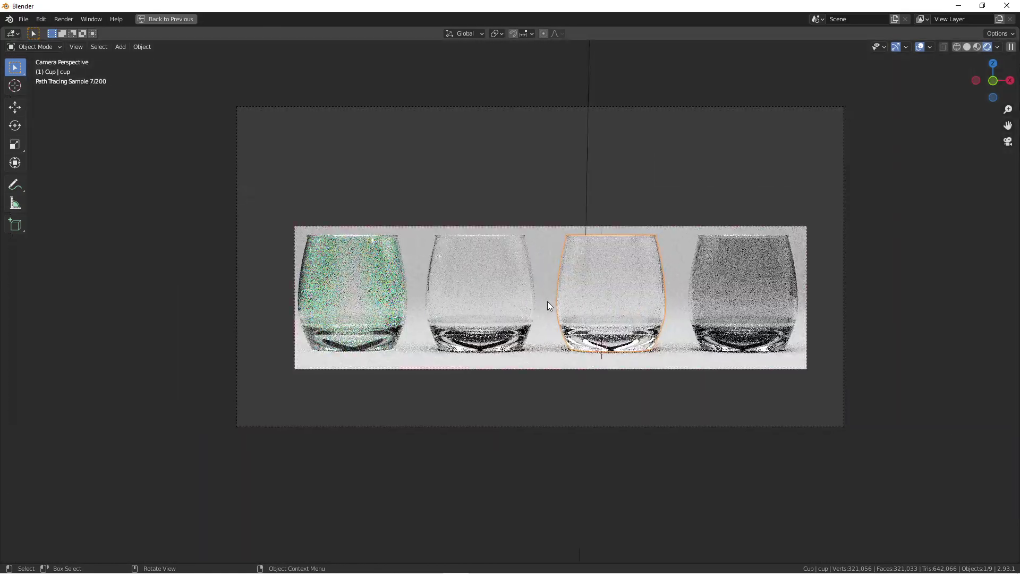
pyautogui.scroll(3, 547, 302)
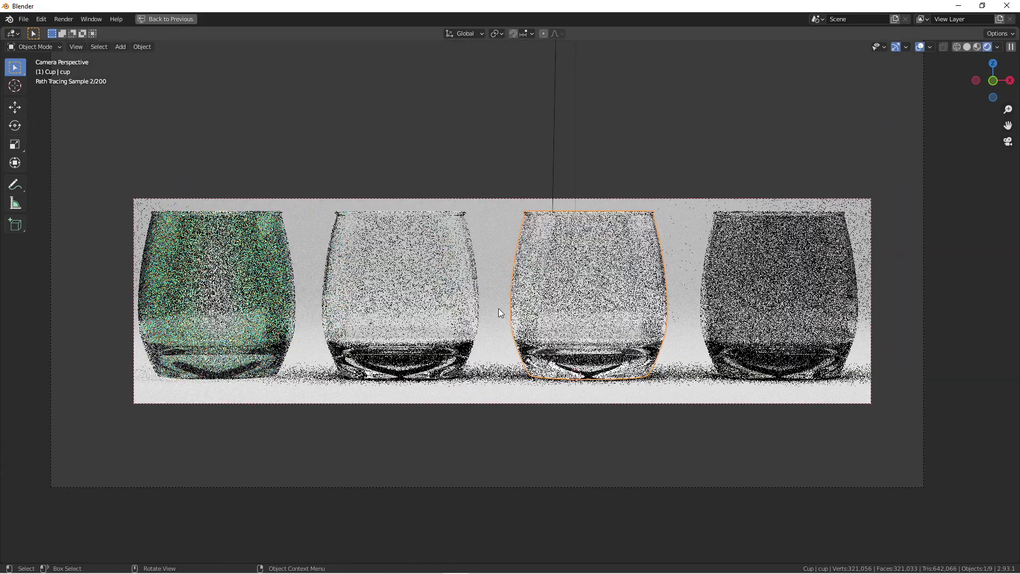
pyautogui.scroll(1, 499, 307)
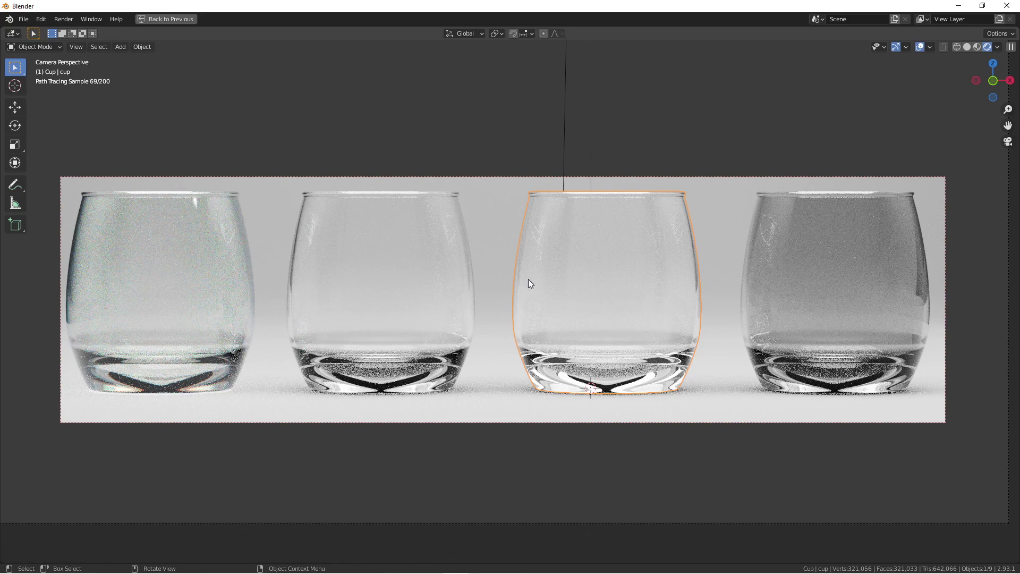
pyautogui.click(183, 282)
pyautogui.click(333, 272)
pyautogui.click(614, 277)
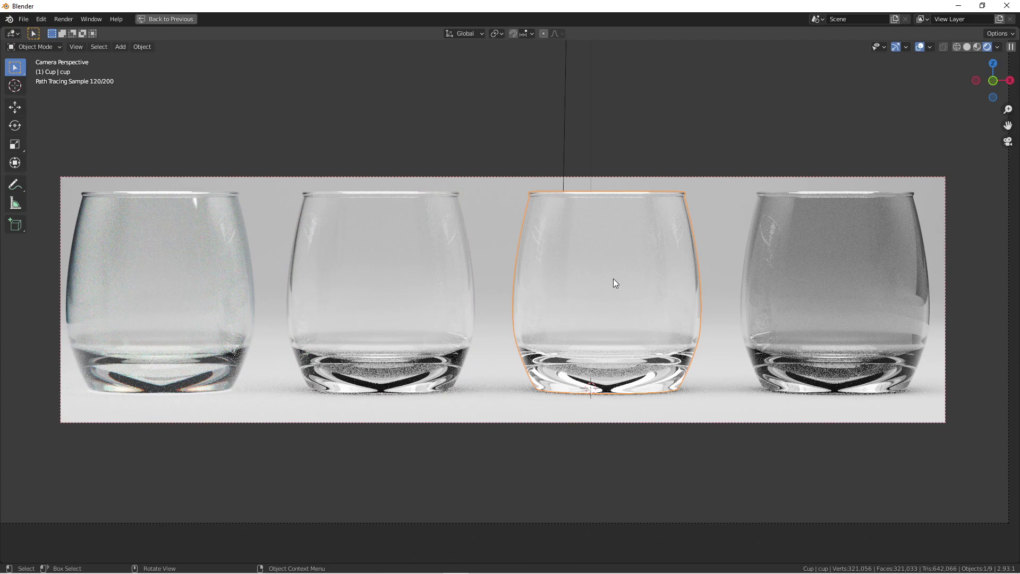
pyautogui.hotkey('ctrl', 'alt', 'space')
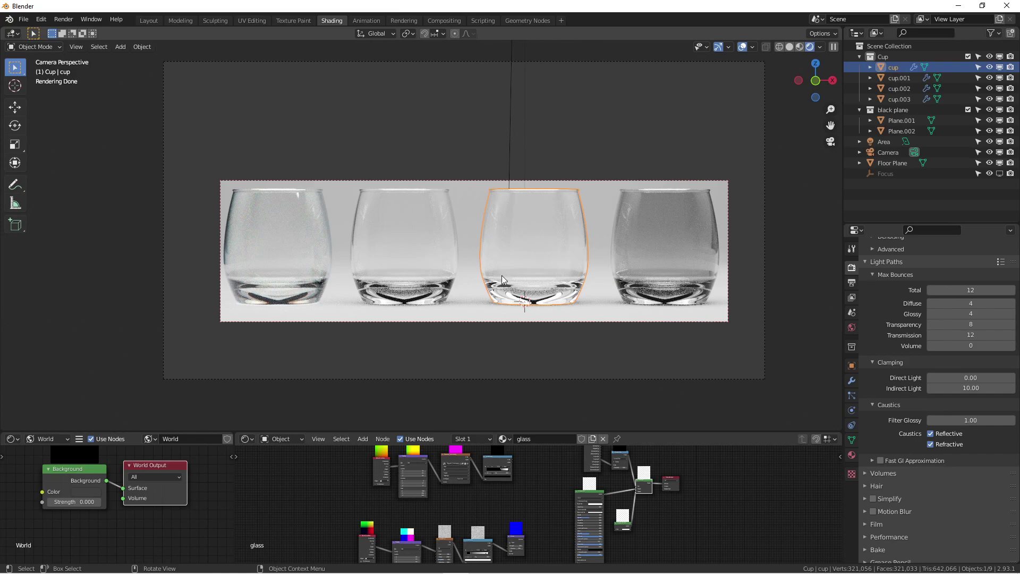
# Step: Select the first glass and bring its shader nodes into view
pyautogui.click(317, 269)
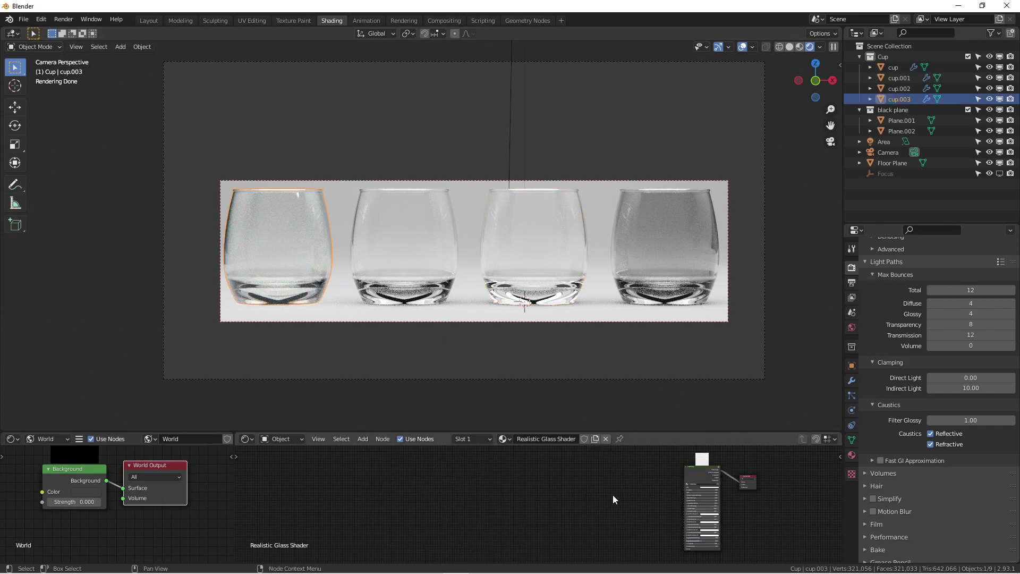
pyautogui.moveTo(613, 495); pyautogui.dragTo(500, 488, button='middle')
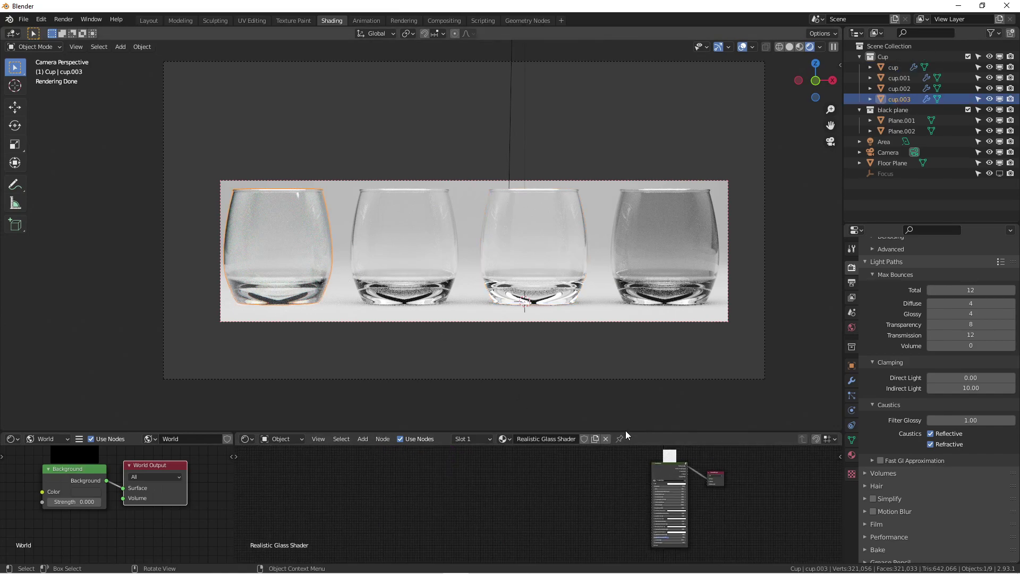
pyautogui.moveTo(625, 432); pyautogui.dragTo(633, 403)
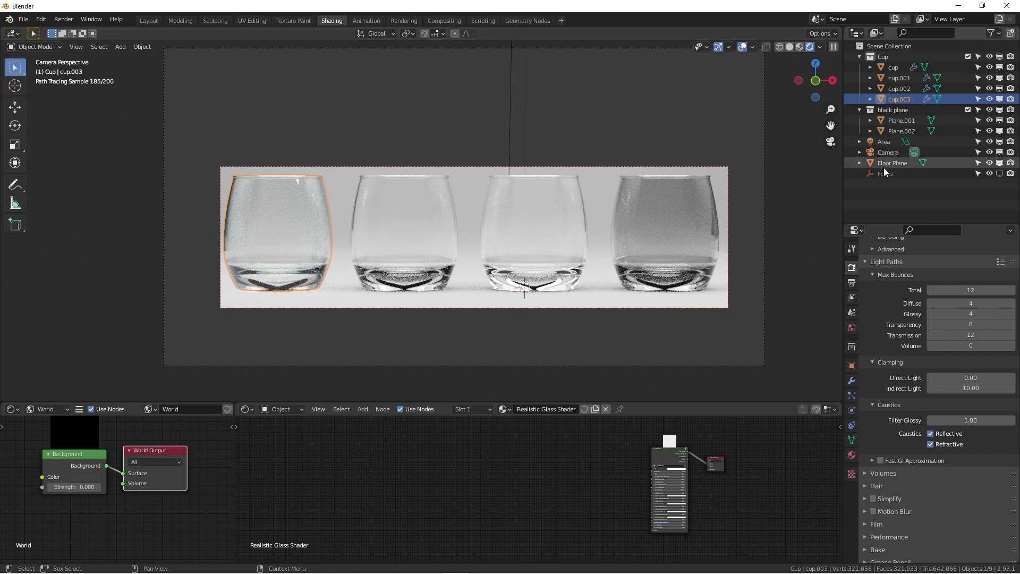
pyautogui.scroll(1, 530, 237)
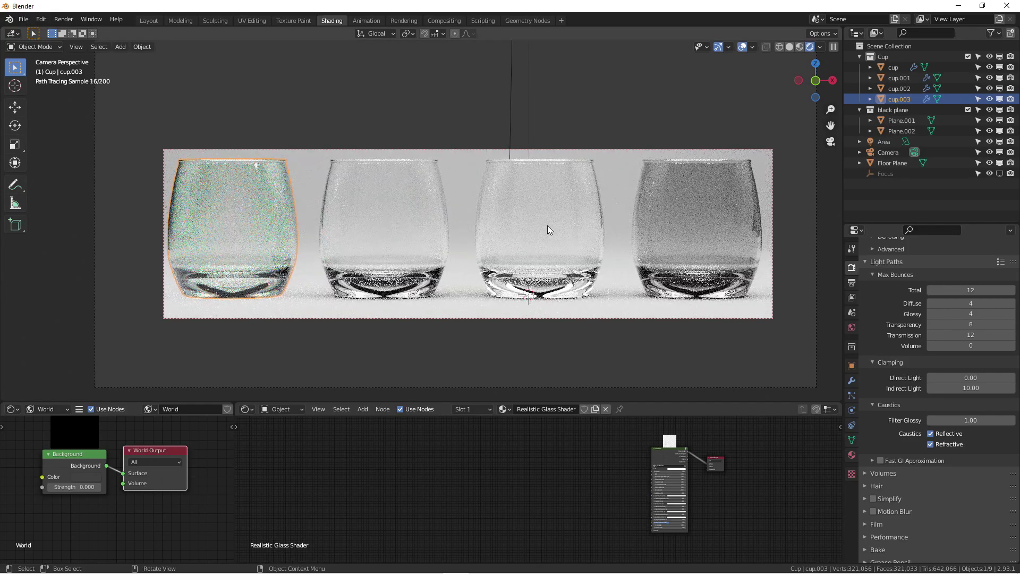
pyautogui.scroll(3, 553, 223)
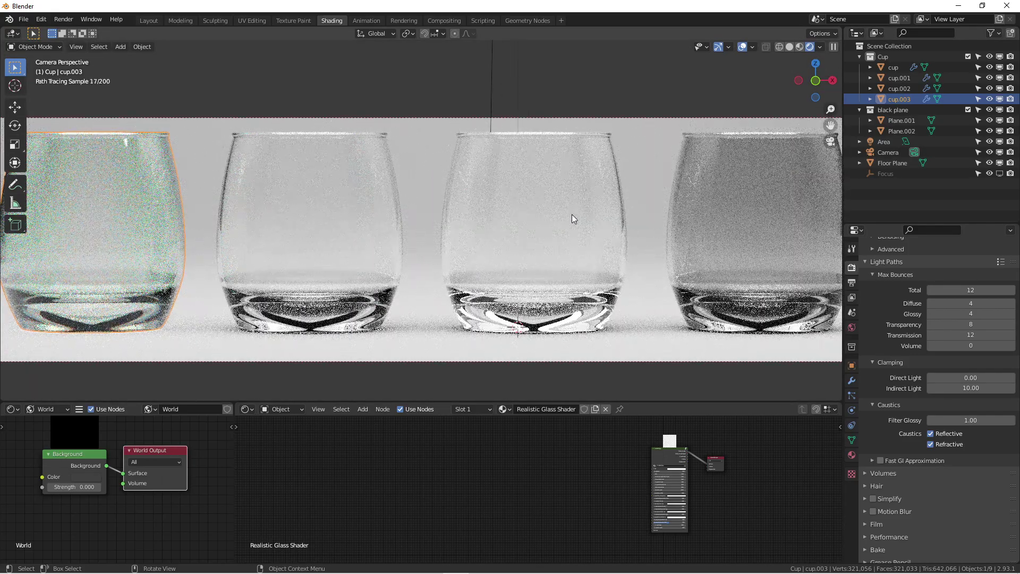
pyautogui.scroll(-2, 571, 218)
# Step: Orbit out of the camera view to a lower angle around the glasses
pyautogui.moveTo(571, 219); pyautogui.dragTo(499, 257, button='middle')
pyautogui.scroll(2, 499, 257)
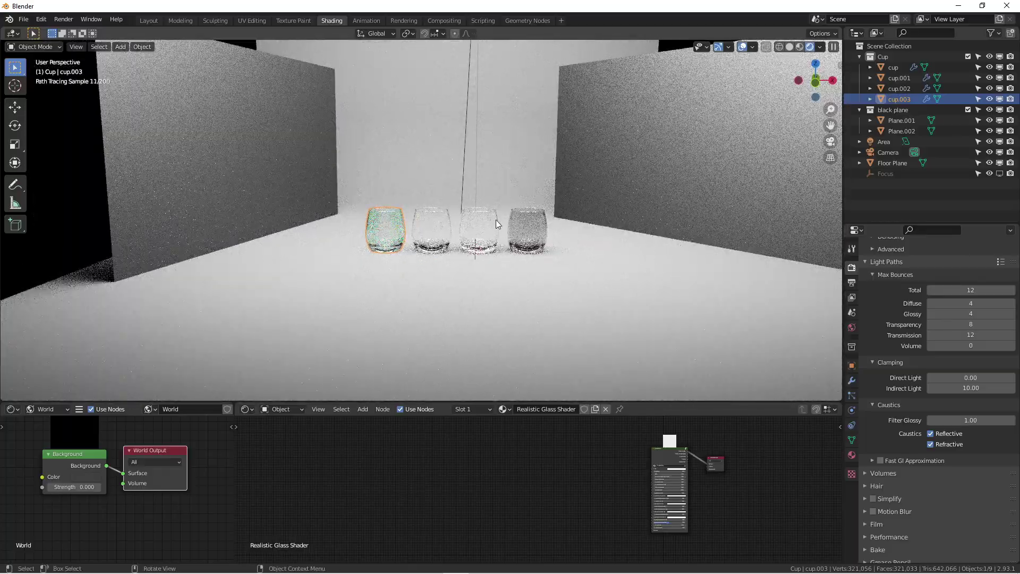
pyautogui.scroll(-2, 496, 219)
pyautogui.moveTo(496, 219); pyautogui.dragTo(502, 186, button='middle')
pyautogui.scroll(4, 502, 186)
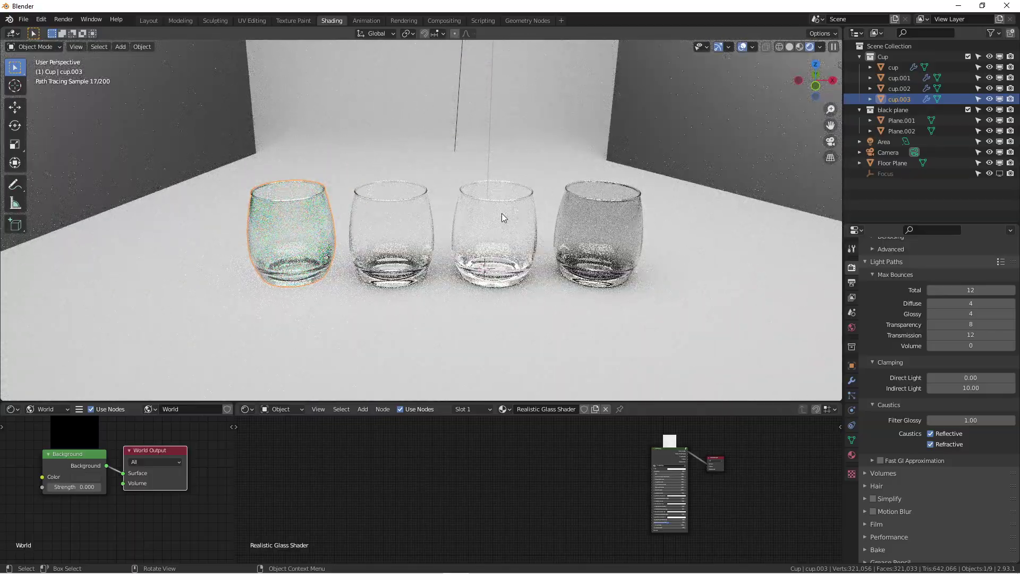
pyautogui.scroll(1, 502, 213)
pyautogui.moveTo(502, 218); pyautogui.dragTo(508, 185, button='middle')
pyautogui.scroll(2, 483, 297)
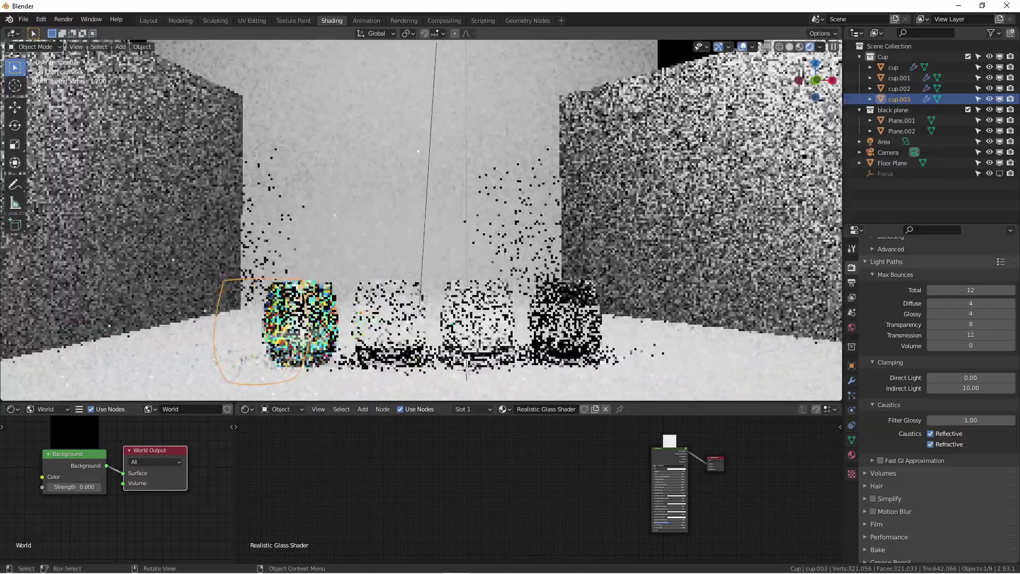
# Step: Select the third glass and switch to a straight Numpad 1 front view of the set
pyautogui.click(485, 298)
pyautogui.scroll(-2, 498, 296)
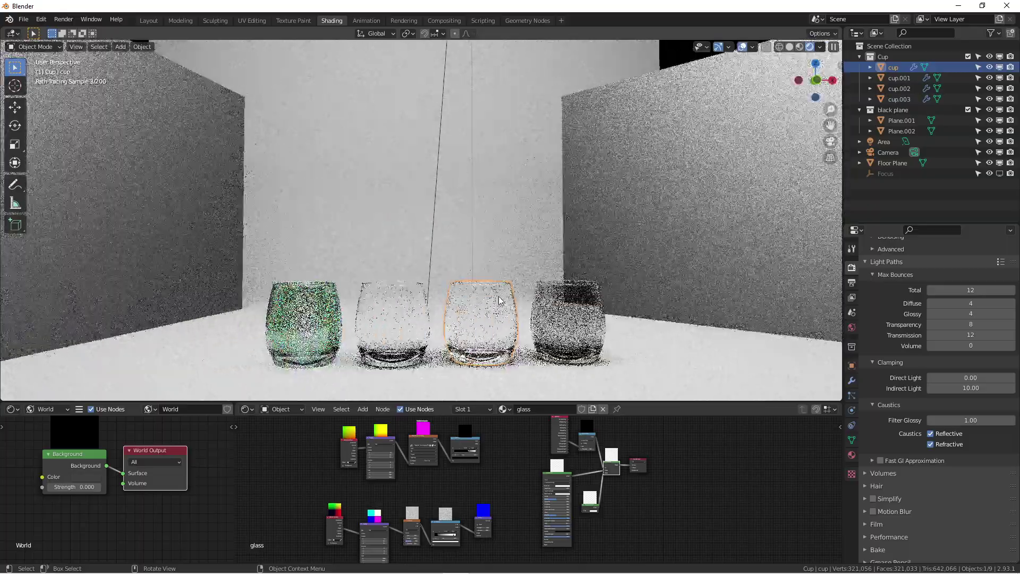
pyautogui.scroll(-2, 499, 299)
pyautogui.scroll(-1, 497, 299)
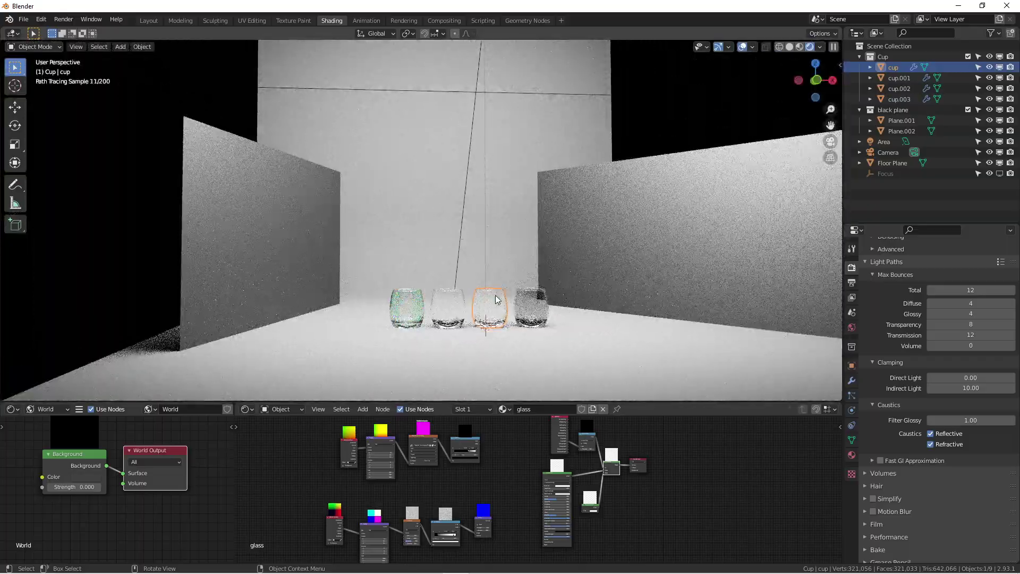
pyautogui.scroll(1, 496, 299)
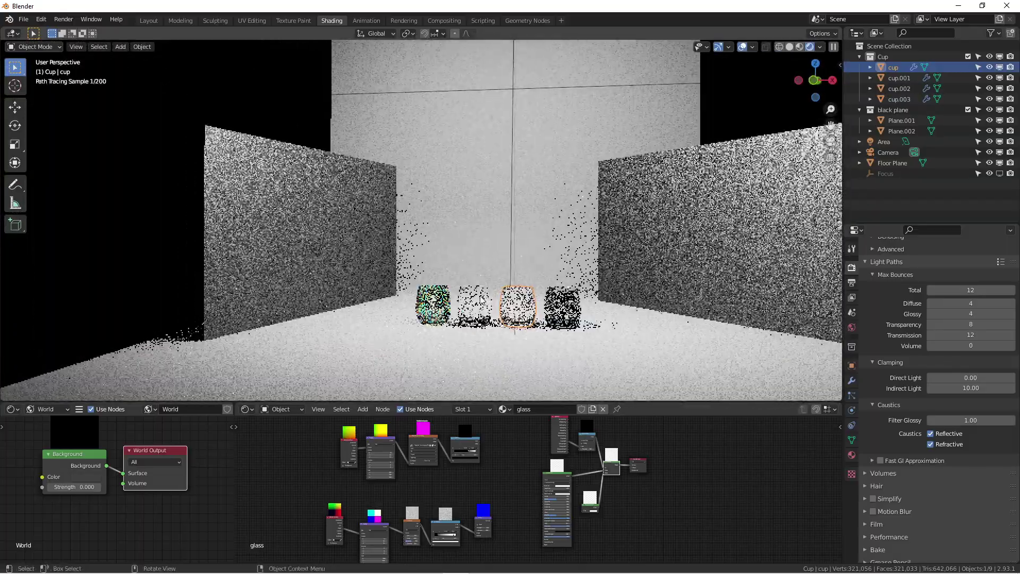
pyautogui.scroll(3, 502, 295)
pyautogui.moveTo(504, 292); pyautogui.dragTo(457, 279, button='middle')
pyautogui.press('KP_1')
pyautogui.scroll(-2, 533, 295)
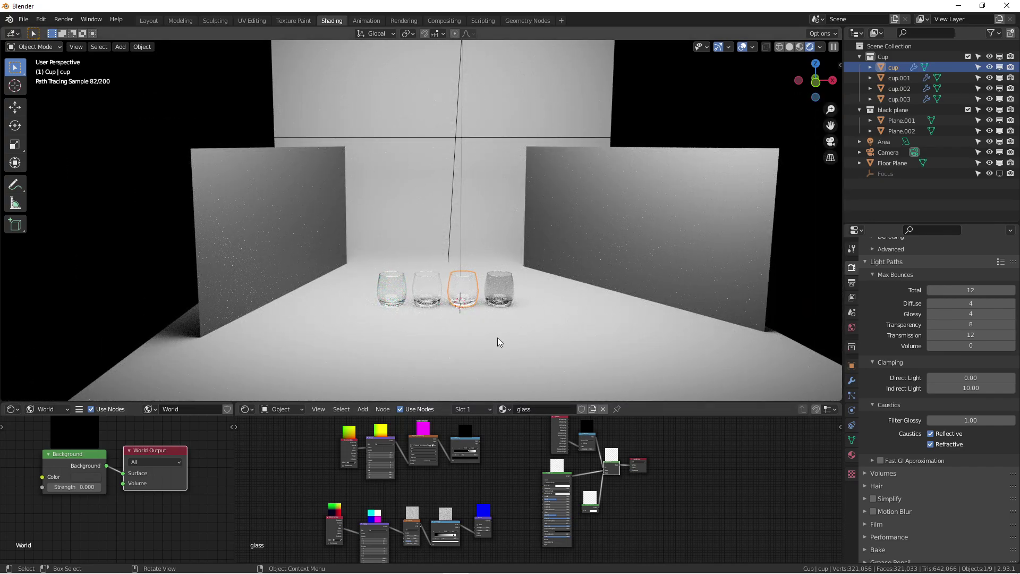
# Step: Select the left black side plane and look through the scene camera
pyautogui.click(601, 240)
pyautogui.click(273, 240)
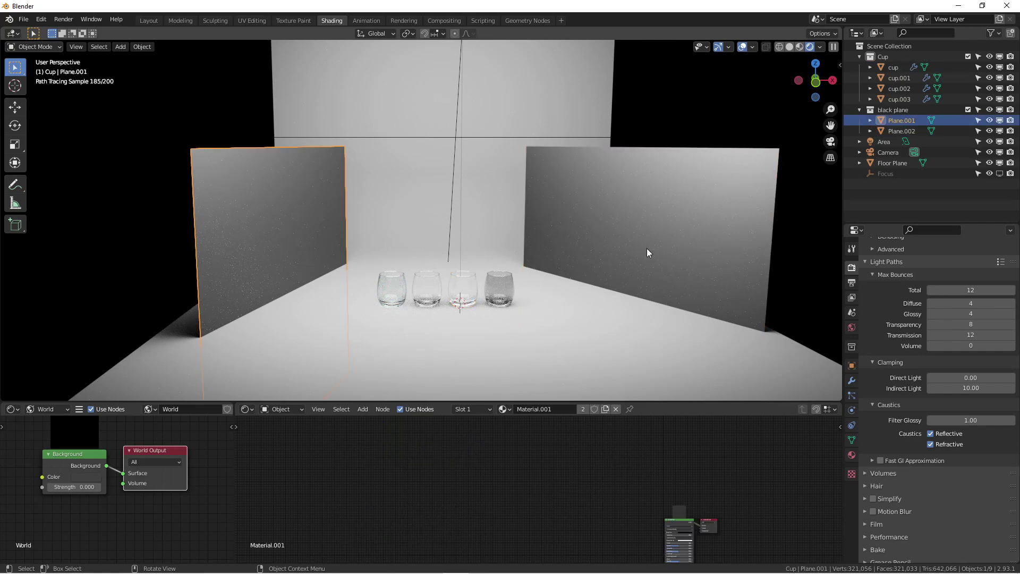
pyautogui.scroll(2, 498, 308)
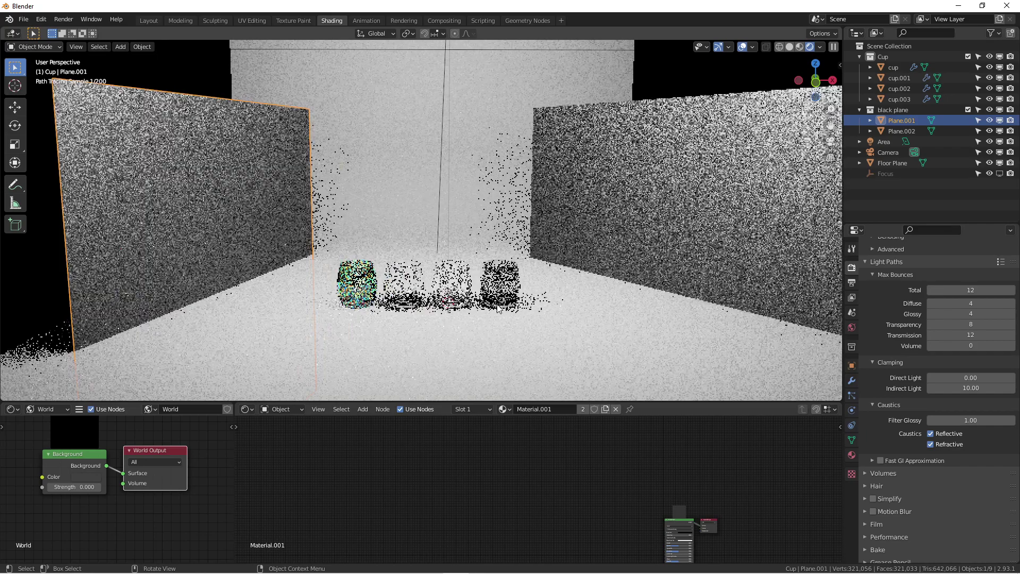
pyautogui.press('KP_0')
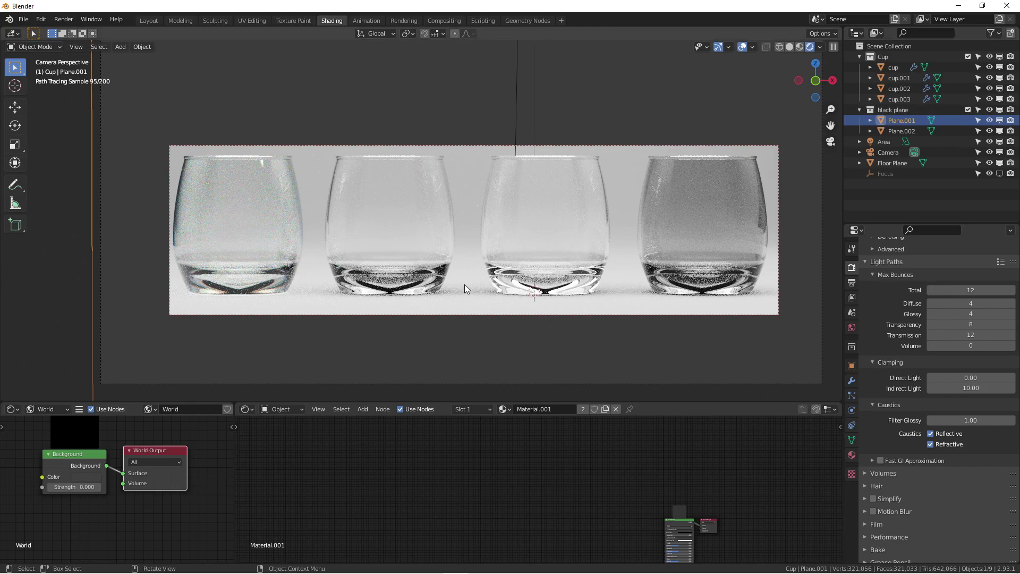
pyautogui.scroll(5, 616, 183)
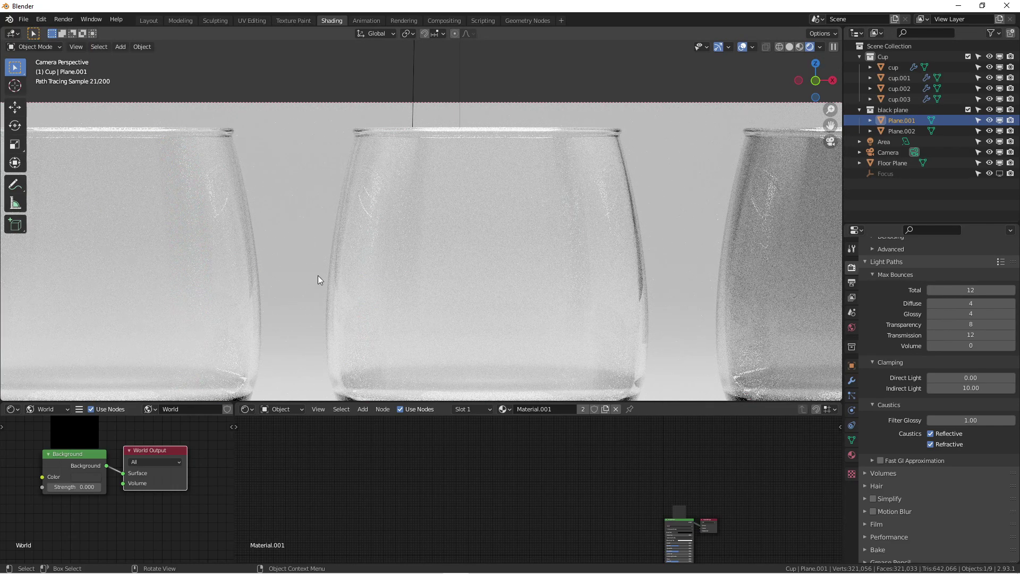
# Step: Exclude the 'black plane' collection from the render, then include it again
pyautogui.click(968, 110)
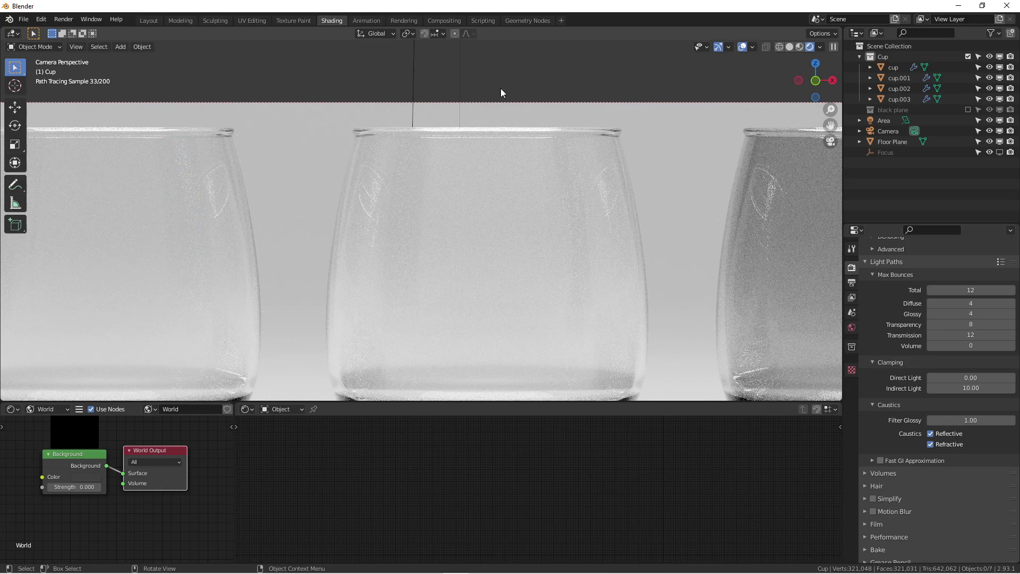
pyautogui.scroll(-4, 540, 140)
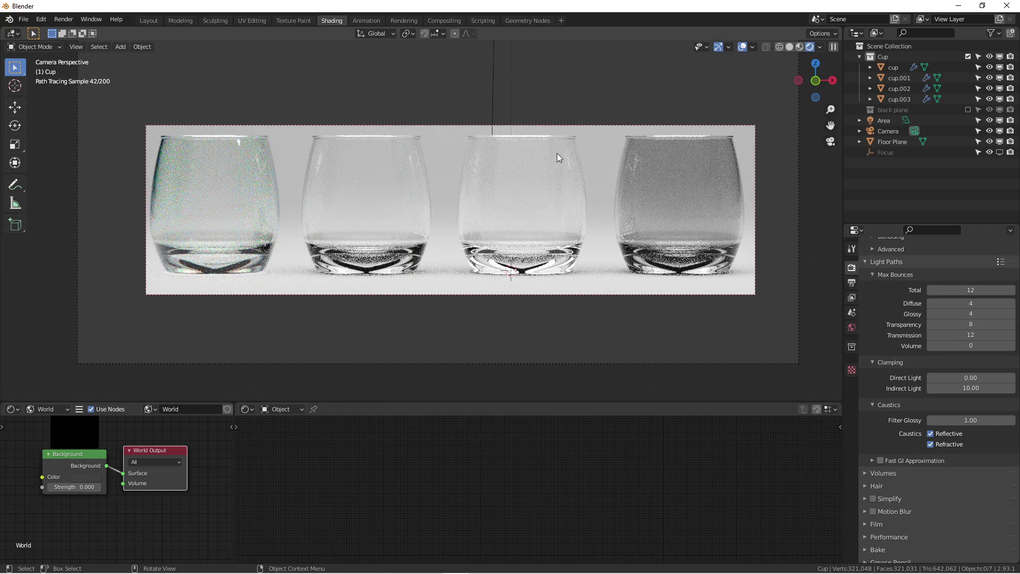
pyautogui.click(968, 109)
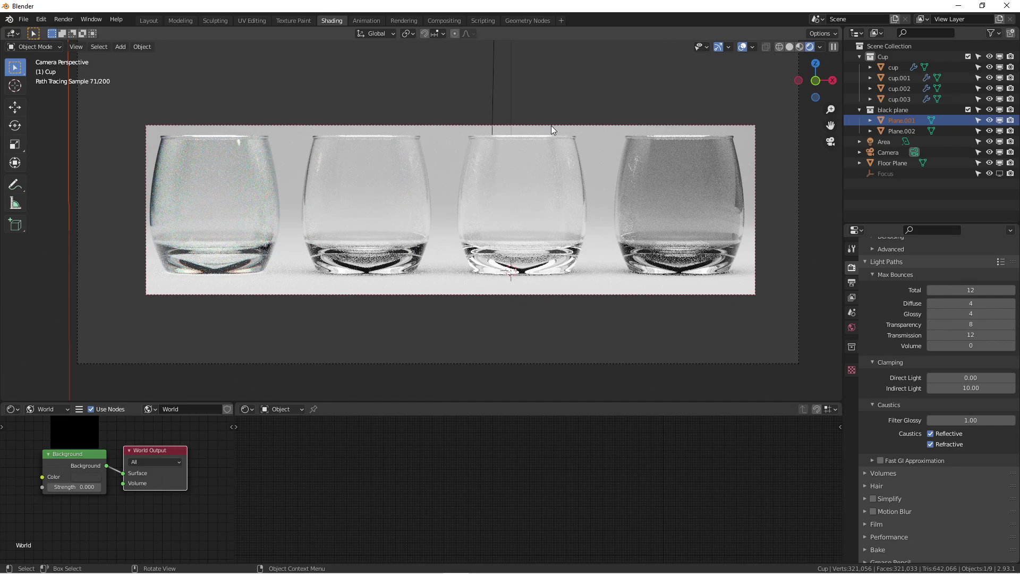
pyautogui.moveTo(571, 120); pyautogui.dragTo(573, 142, button='middle')
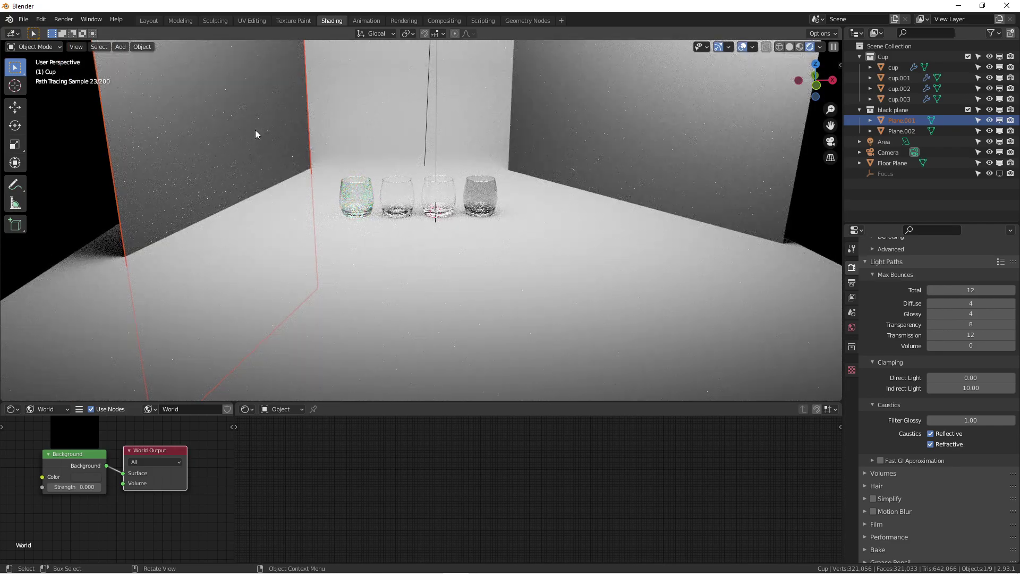
pyautogui.scroll(-3, 591, 153)
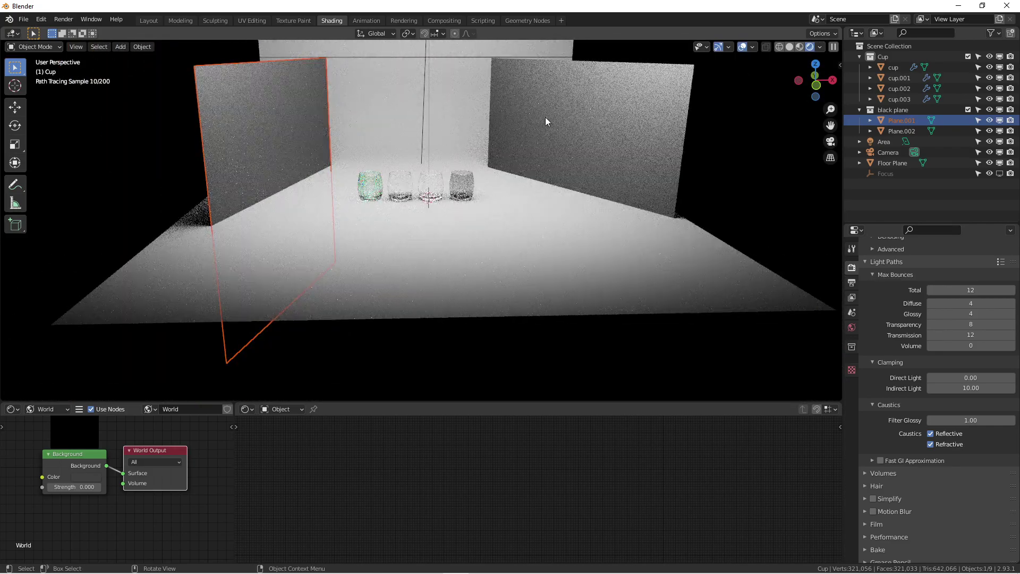
pyautogui.moveTo(545, 121)
pyautogui.mouseDown(button='middle')
pyautogui.moveTo(318, 125)
pyautogui.moveTo(434, 101)
pyautogui.moveTo(488, 113)
pyautogui.moveTo(439, 128)
pyautogui.moveTo(438, 140)
pyautogui.moveTo(467, 159)
pyautogui.mouseUp(button='middle')
pyautogui.press('KP_1')
pyautogui.scroll(3, 472, 170)
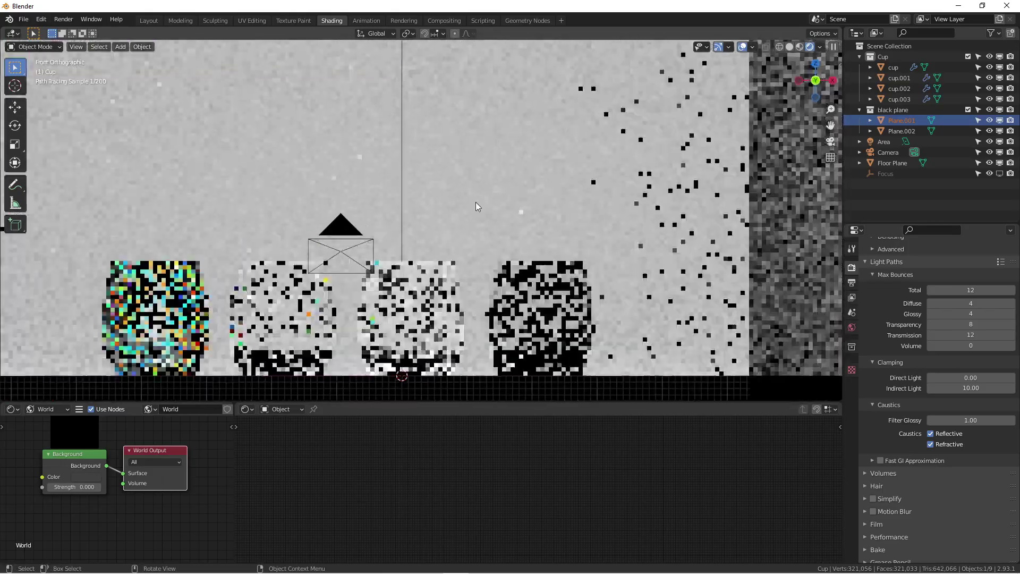
pyautogui.press('KP_0')
pyautogui.press('Home')
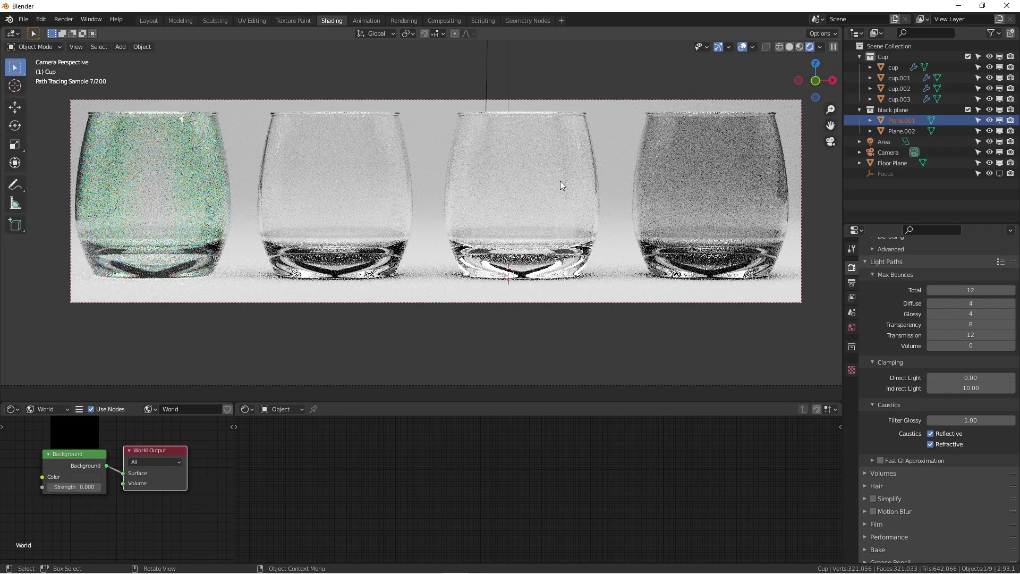
pyautogui.keyDown('shift'); pyautogui.moveTo(561, 187); pyautogui.dragTo(561, 208, button='middle'); pyautogui.keyUp('shift')
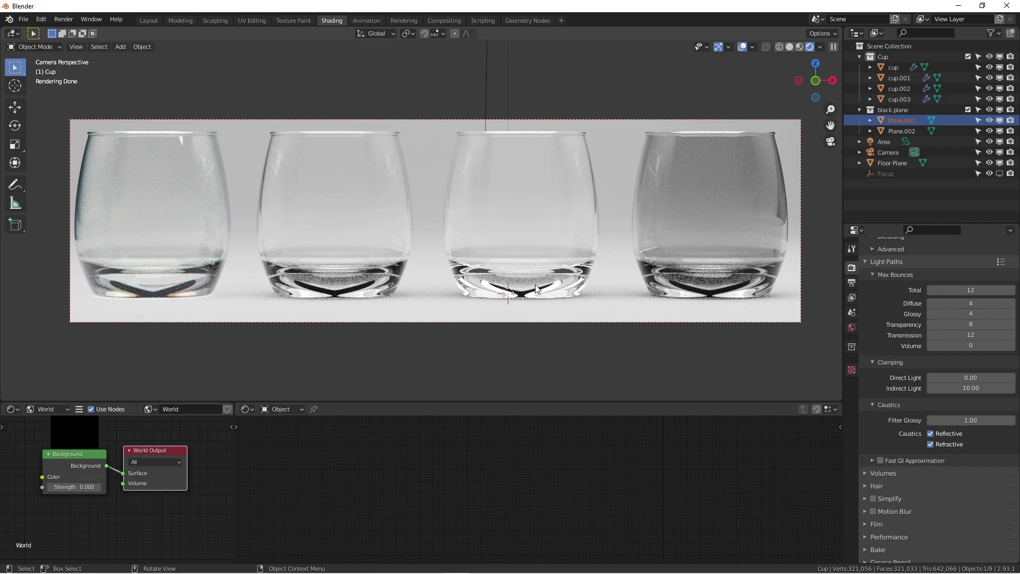
# Step: Restart the viewport render and inspect the Glass 02 material on the second glass
pyautogui.hotkey('ctrl', 'z')
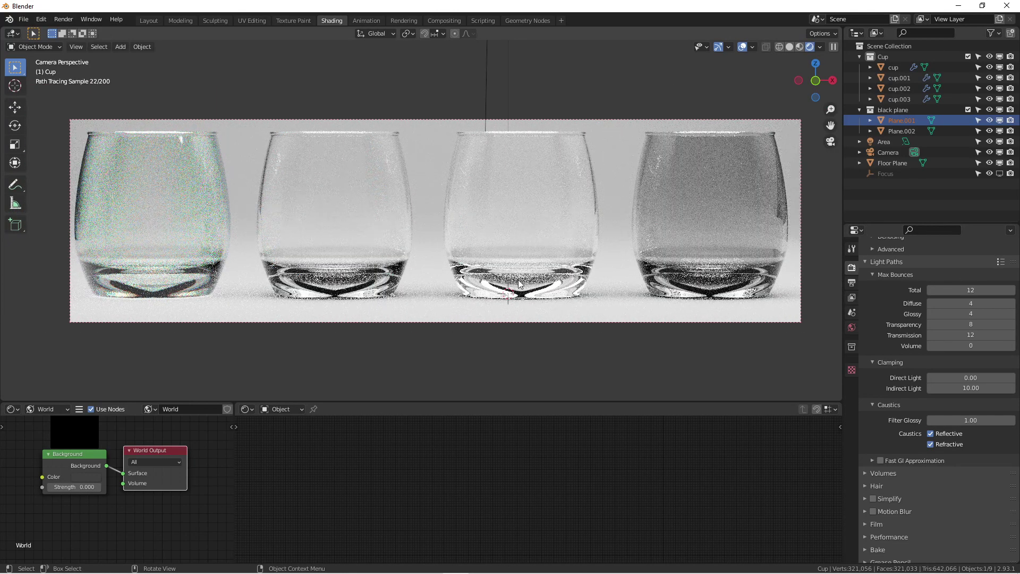
pyautogui.click(530, 235)
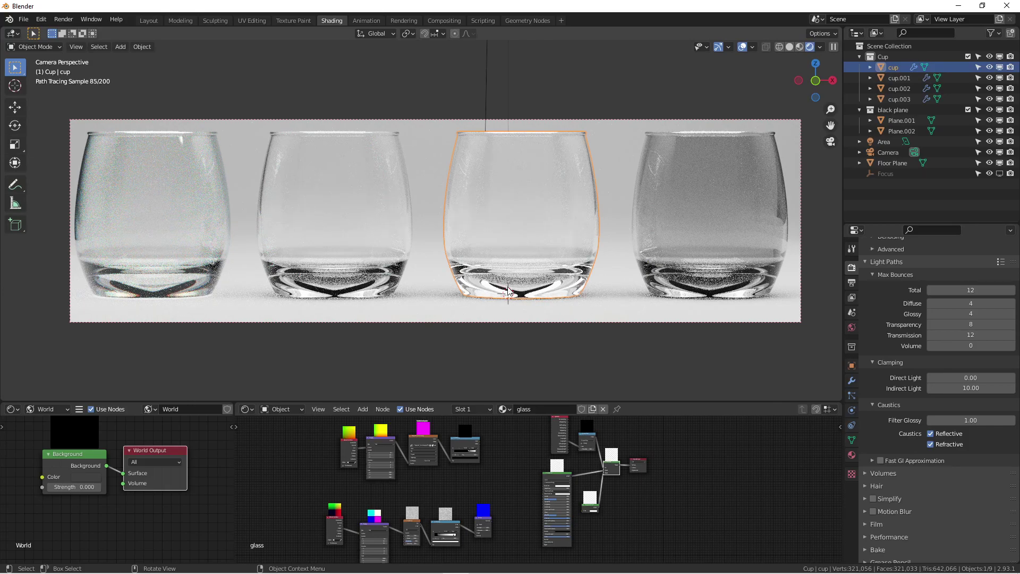
pyautogui.click(352, 268)
pyautogui.press('Home')
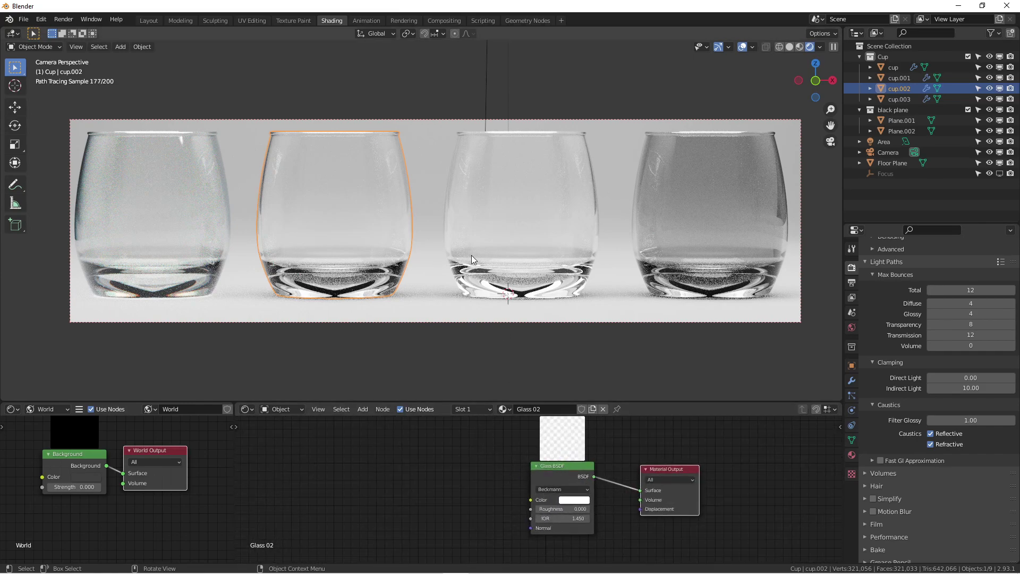
# Step: Reselect the third glass and bring its Principled BSDF node into view
pyautogui.click(522, 254)
pyautogui.scroll(-1, 387, 243)
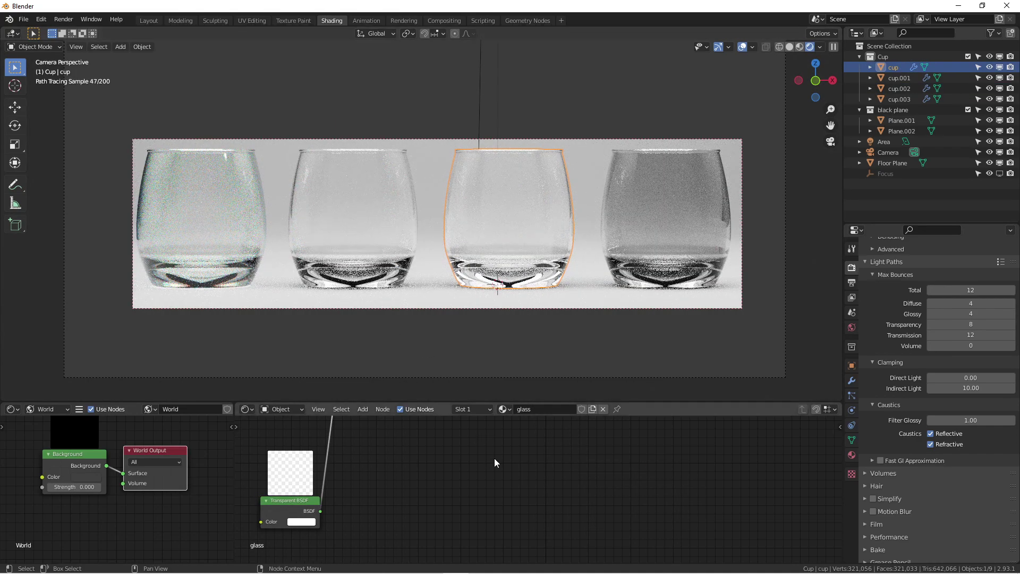
pyautogui.moveTo(494, 458); pyautogui.dragTo(592, 483, button='middle')
pyautogui.scroll(-1, 528, 468)
pyautogui.scroll(-1, 529, 473)
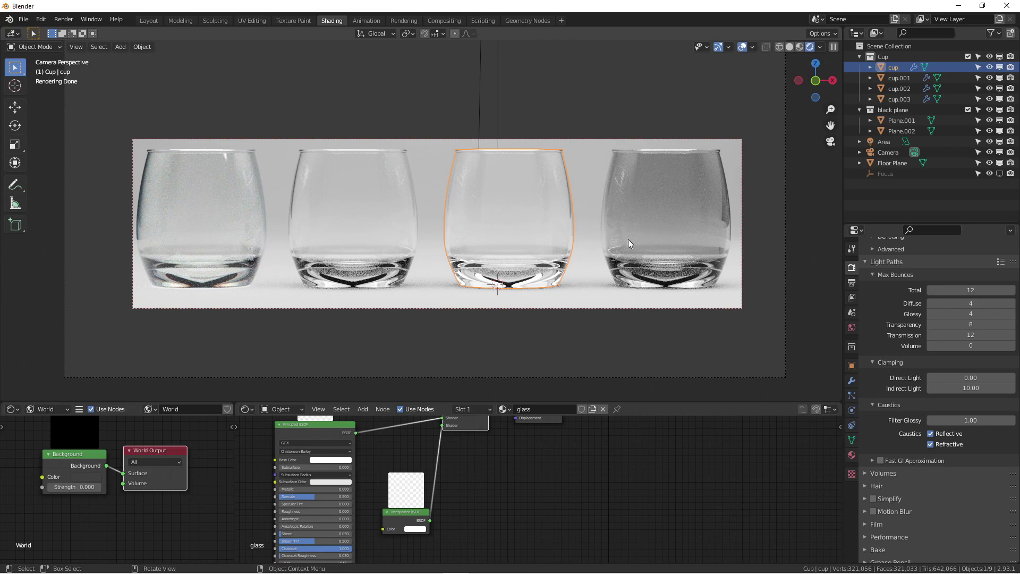
pyautogui.click(650, 196)
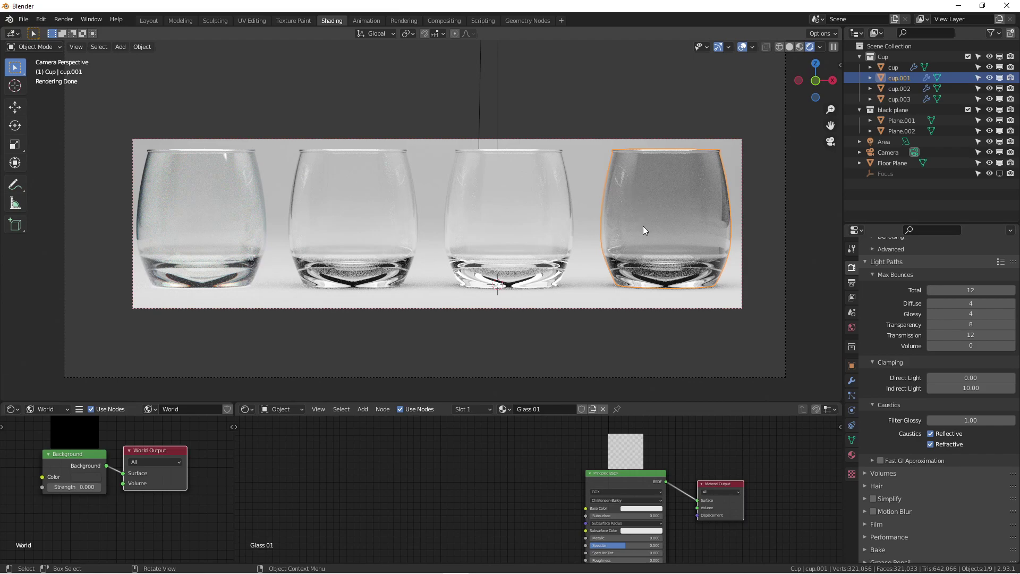
pyautogui.click(396, 200)
pyautogui.click(504, 209)
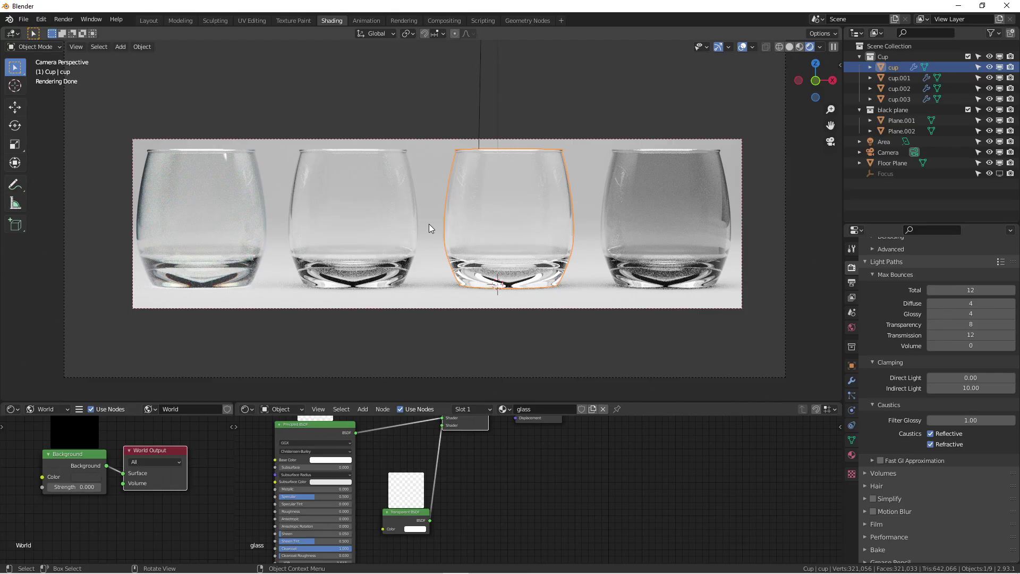
pyautogui.press('KP_0')
pyautogui.scroll(5, 429, 241)
pyautogui.scroll(2, 400, 195)
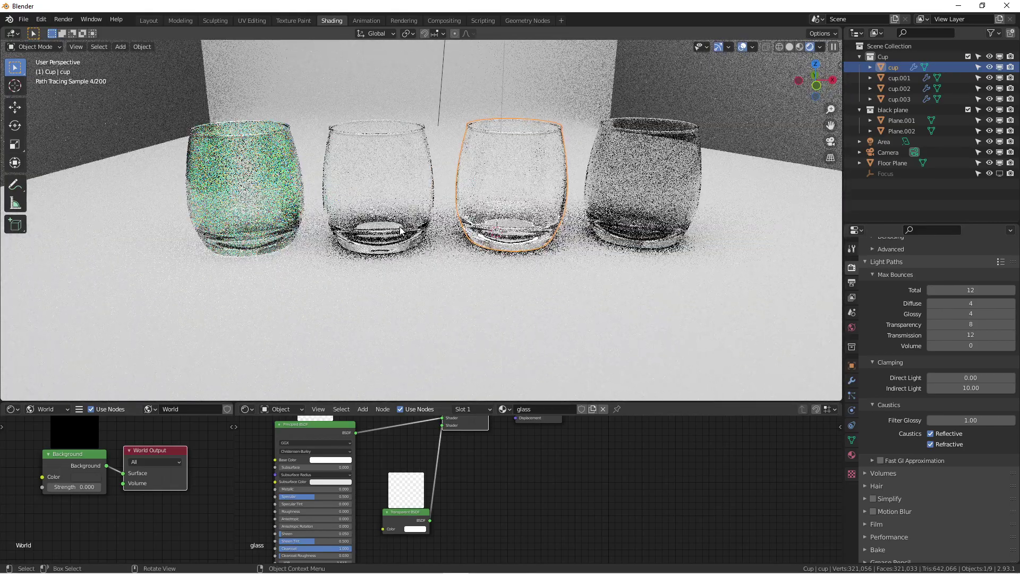
pyautogui.click(380, 212)
pyautogui.click(468, 228)
pyautogui.press('KP_0')
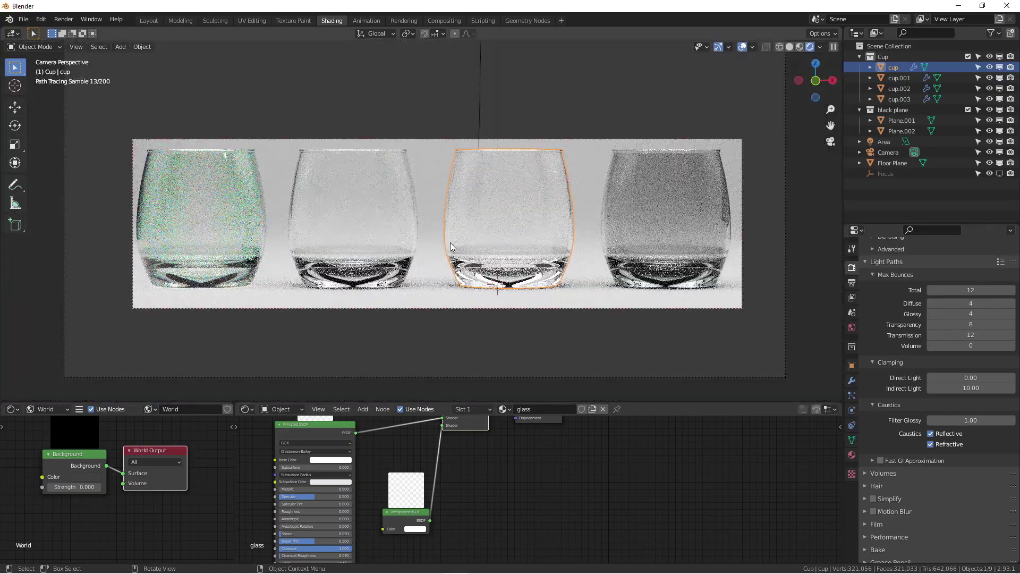
pyautogui.scroll(2, 451, 242)
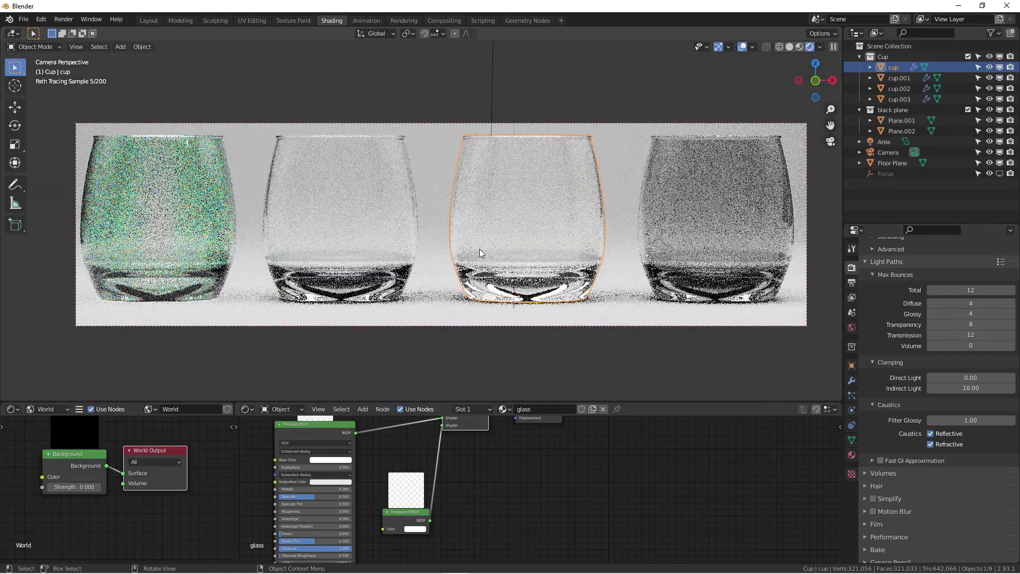